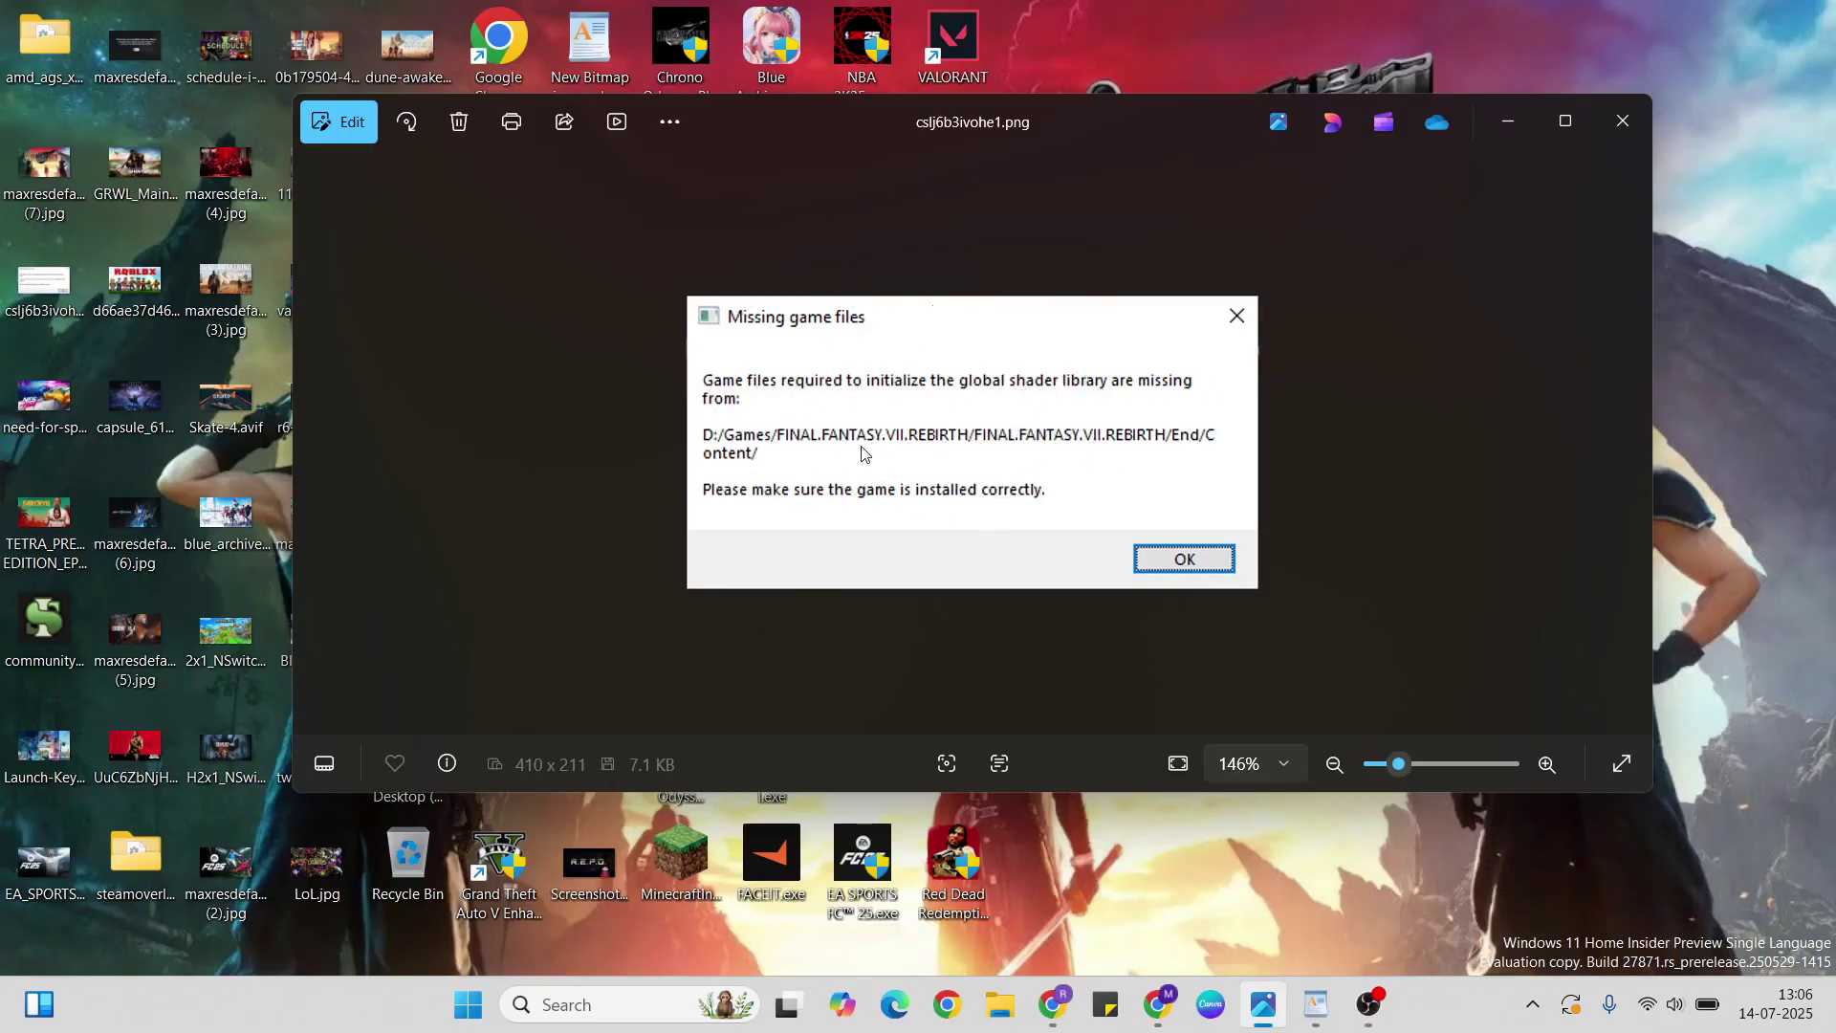
Step: Close the Photos screenshot showing the 'Missing game files' error
left_click(1627, 129)
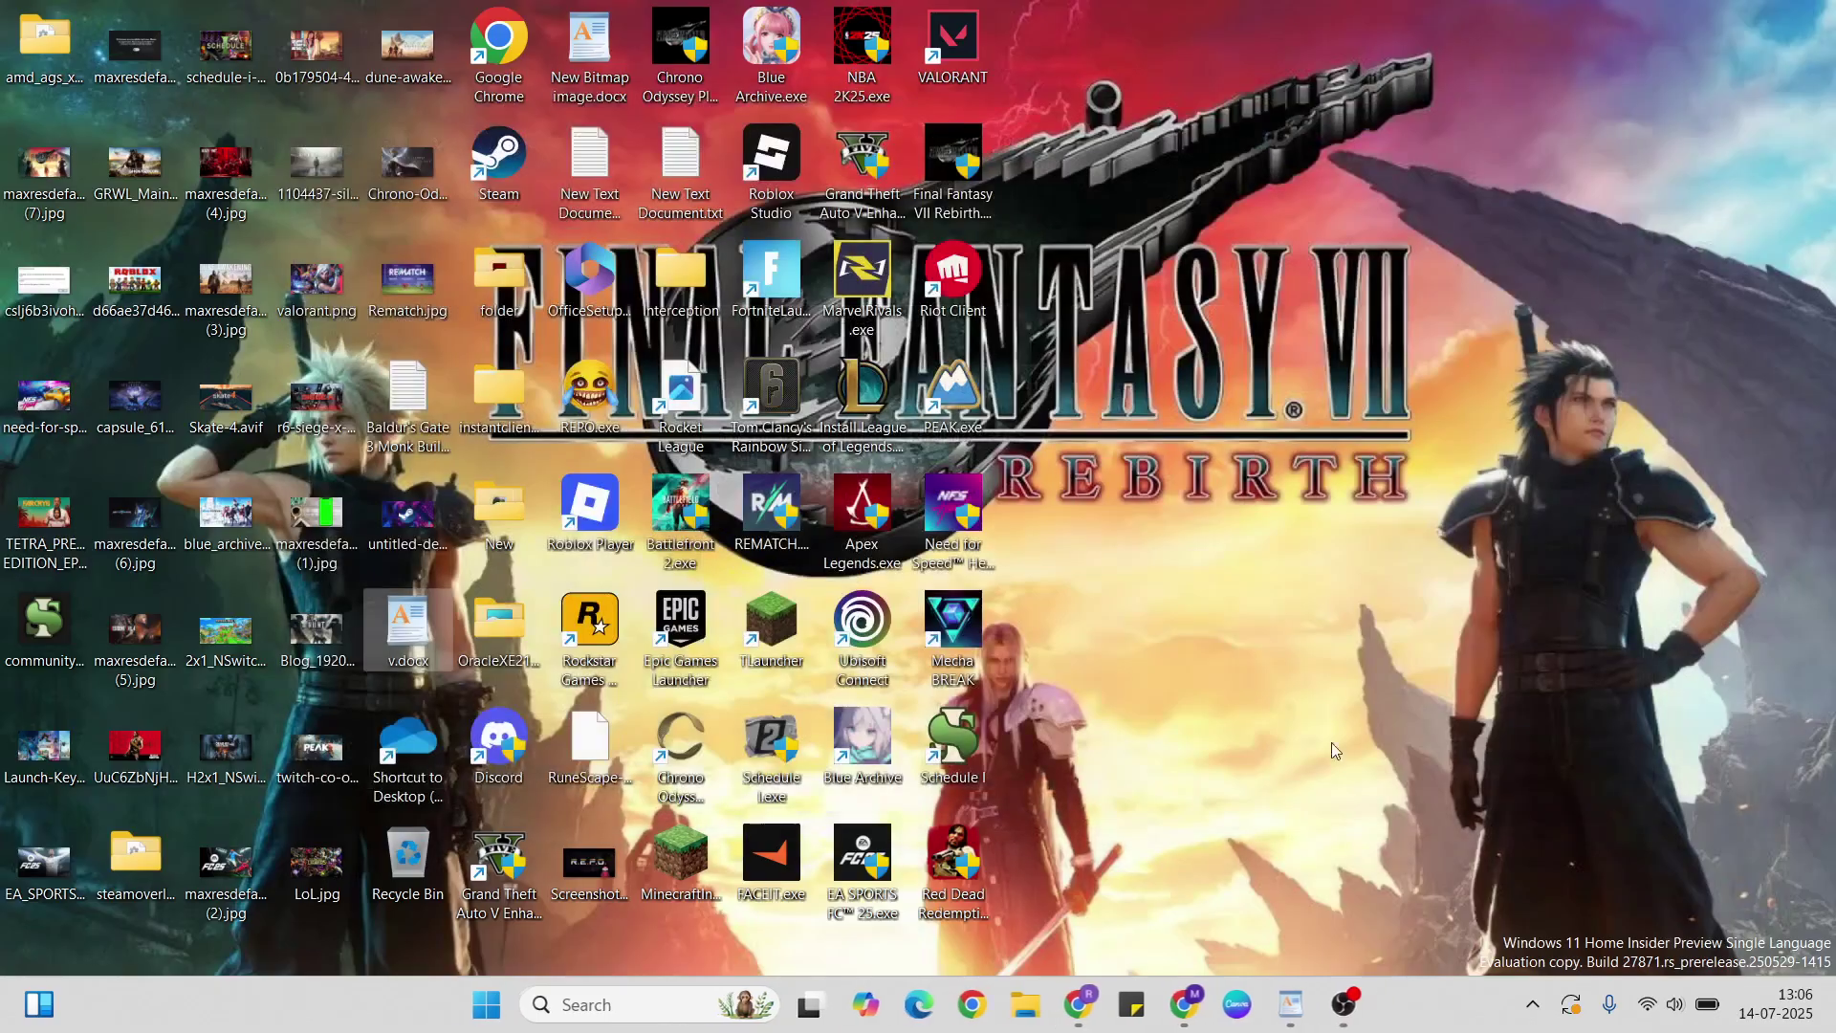
left_click(1289, 1004)
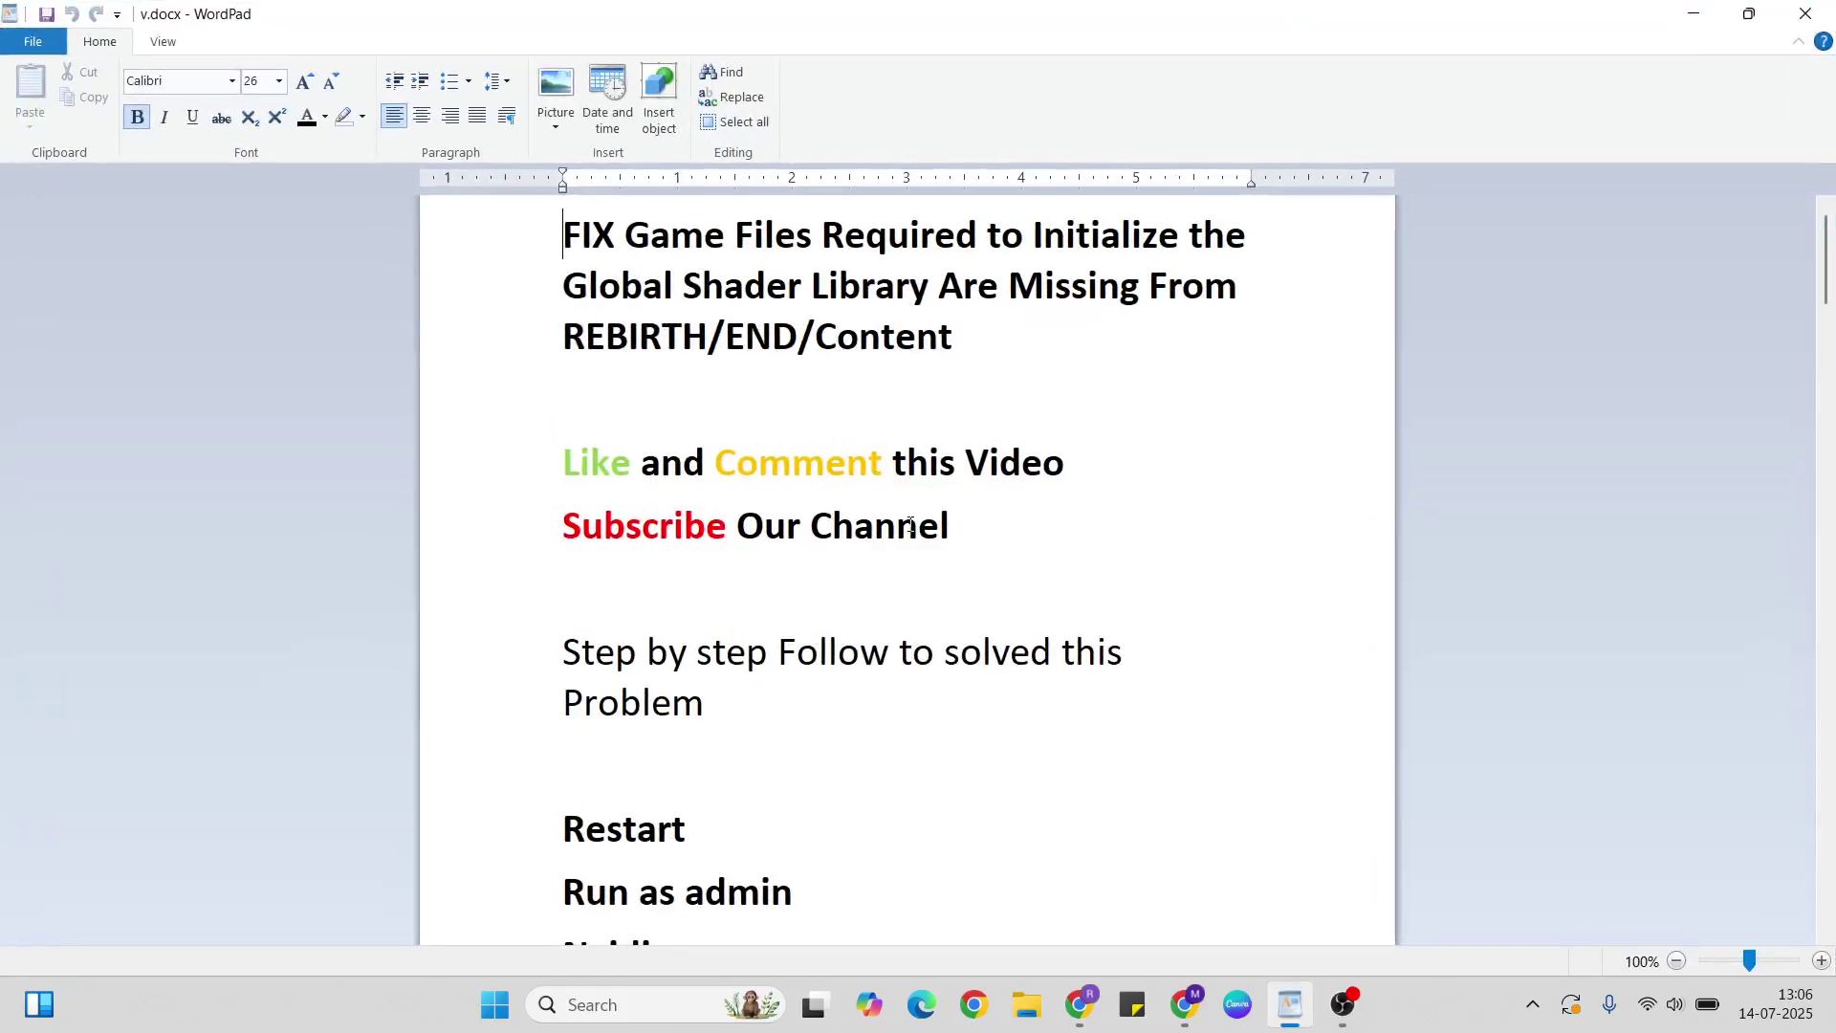
left_click(496, 1003)
left_click(1215, 923)
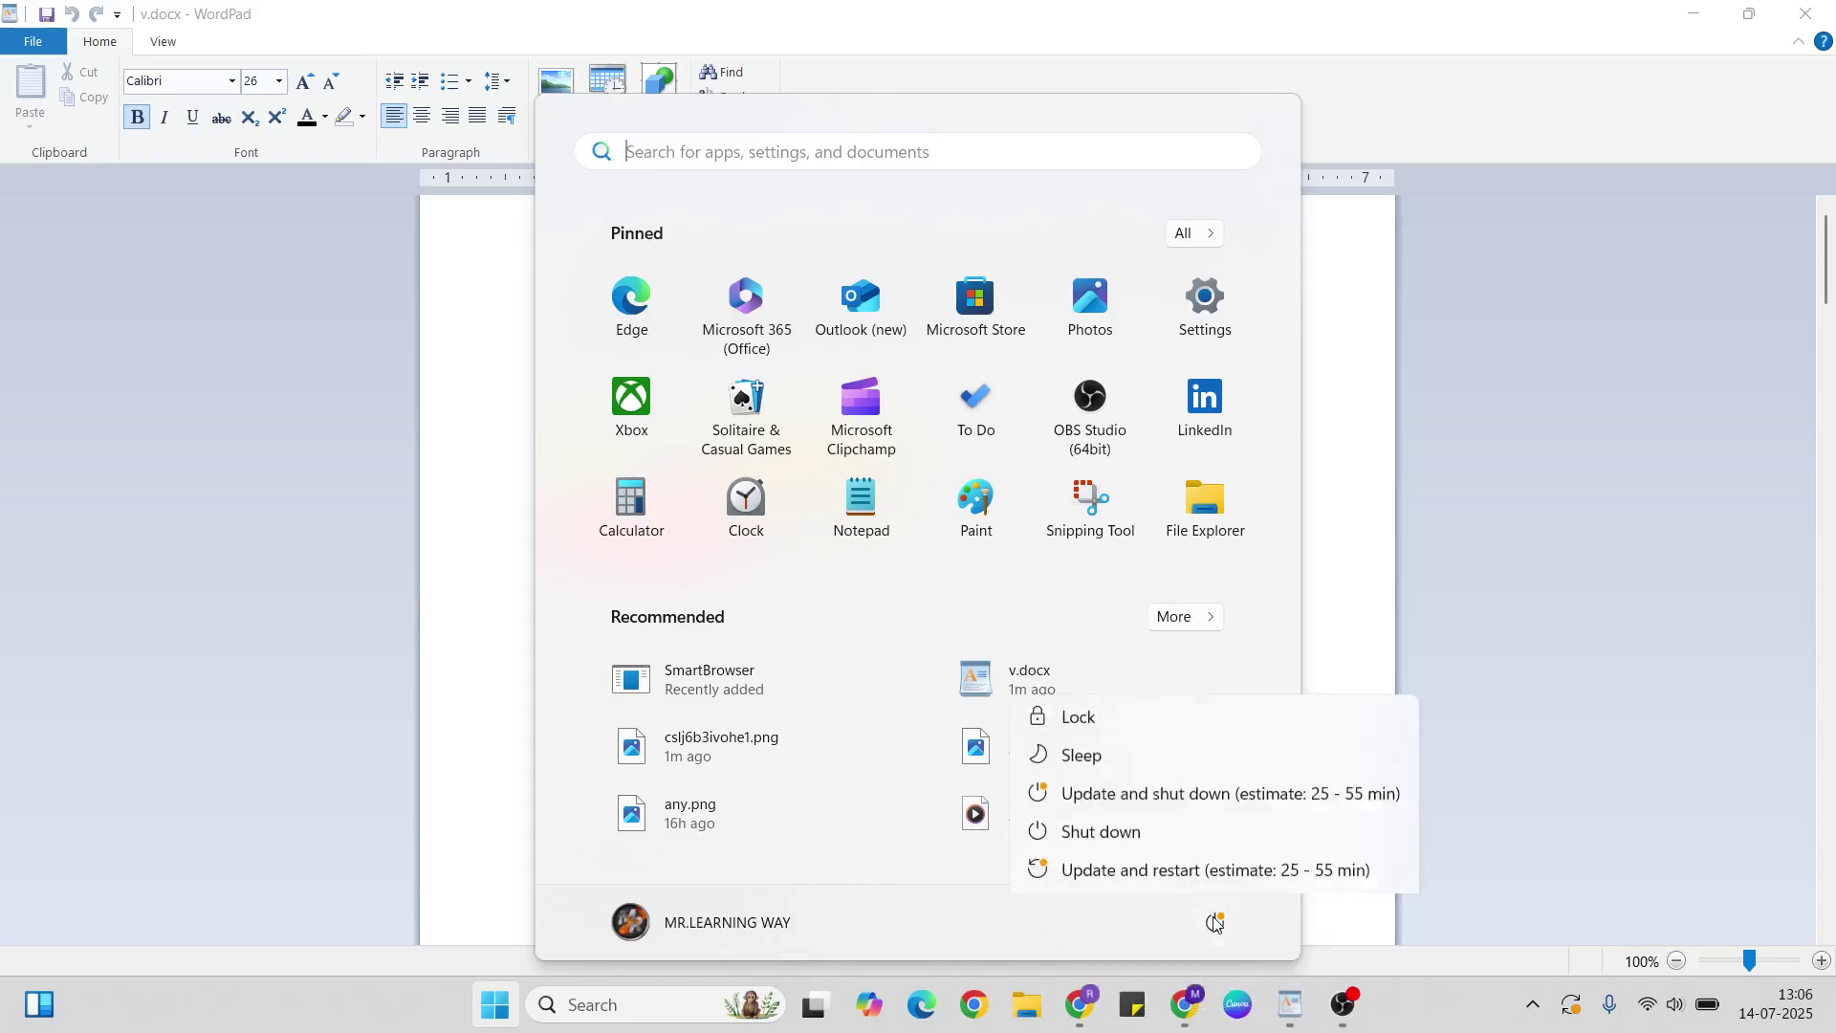
left_click(1562, 713)
left_click(1562, 714)
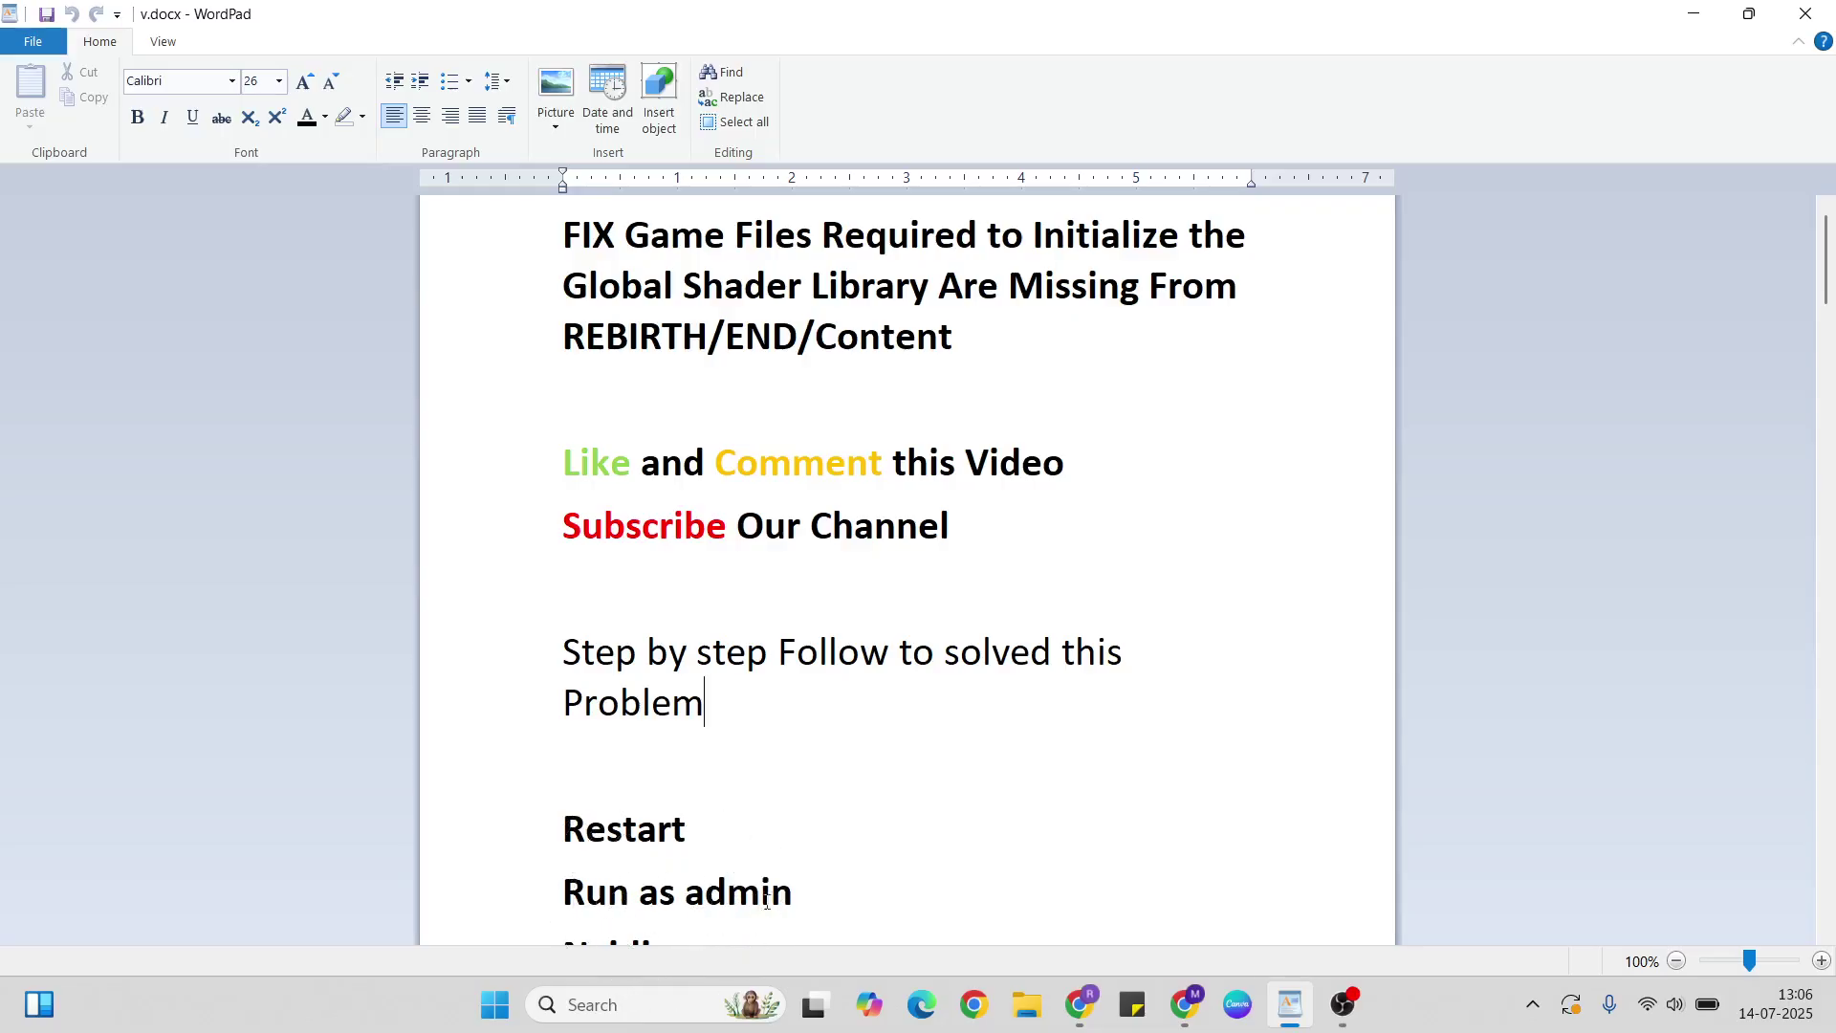
key("super+d")
Step: Set Final Fantasy VII Rebirth.exe to Windows 8 compatibility mode and always run as administrator
left_click(979, 168)
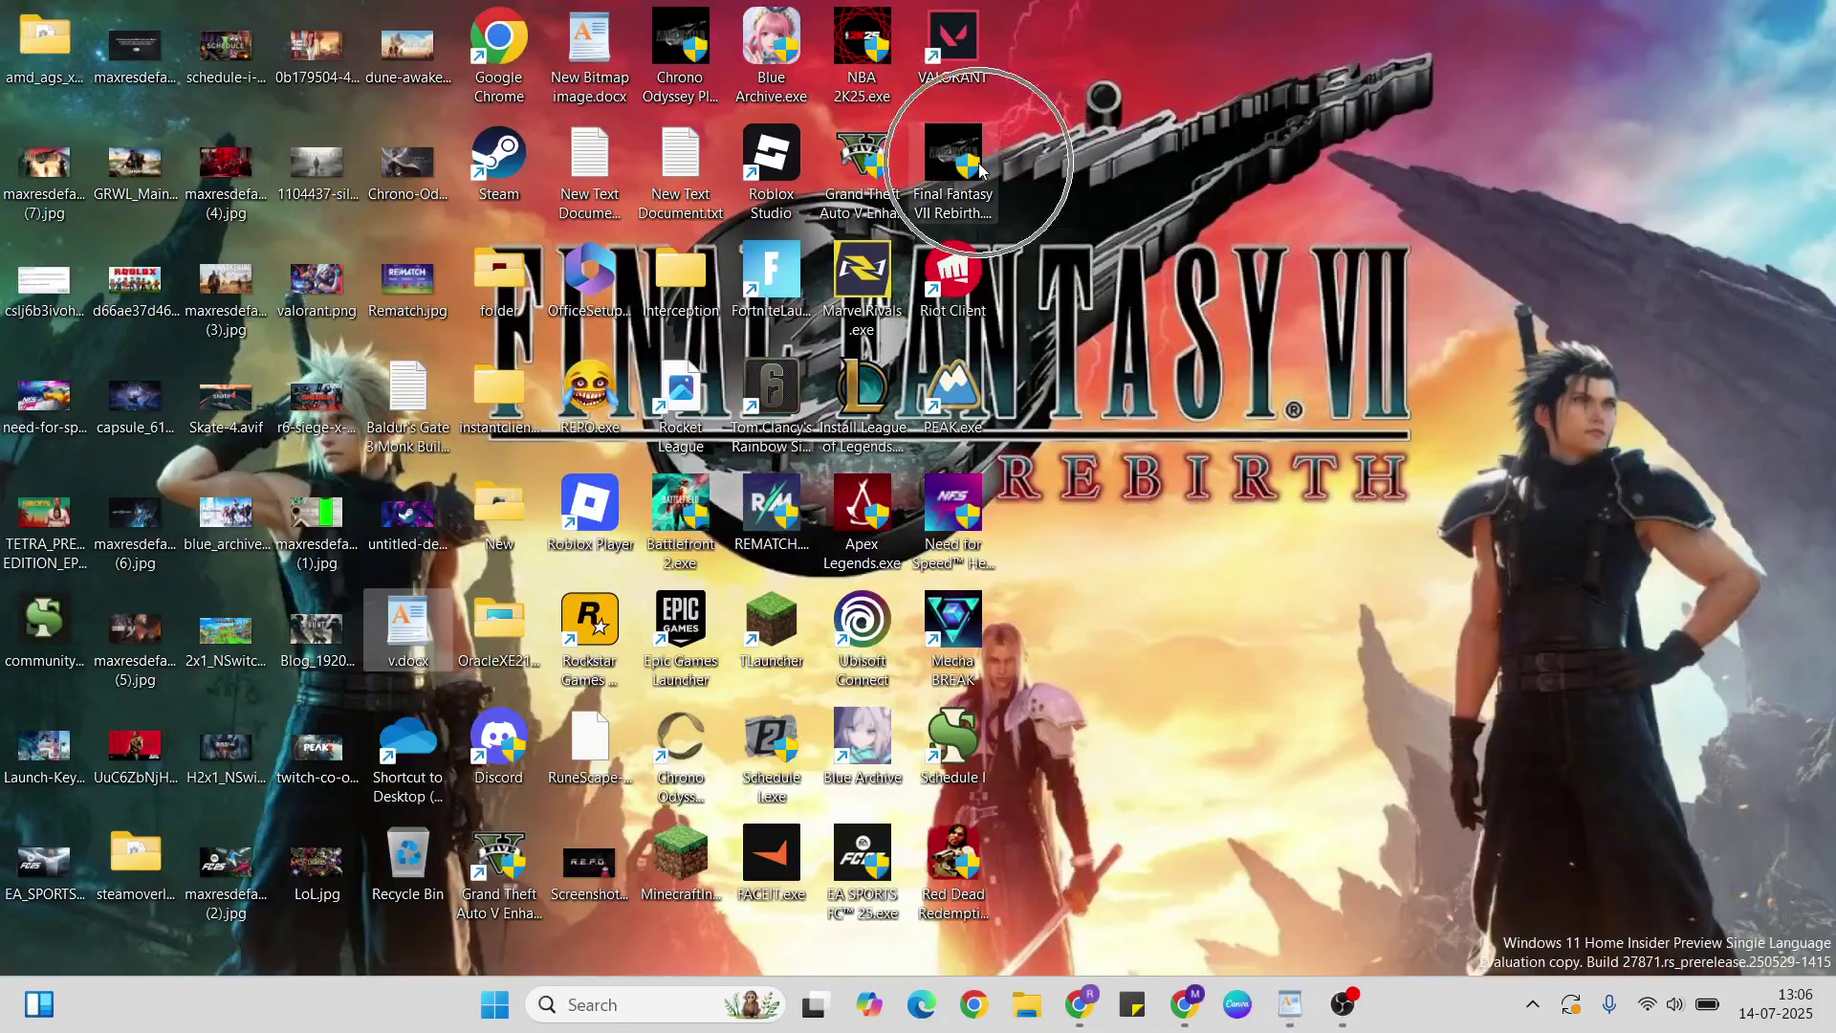
left_click(979, 170)
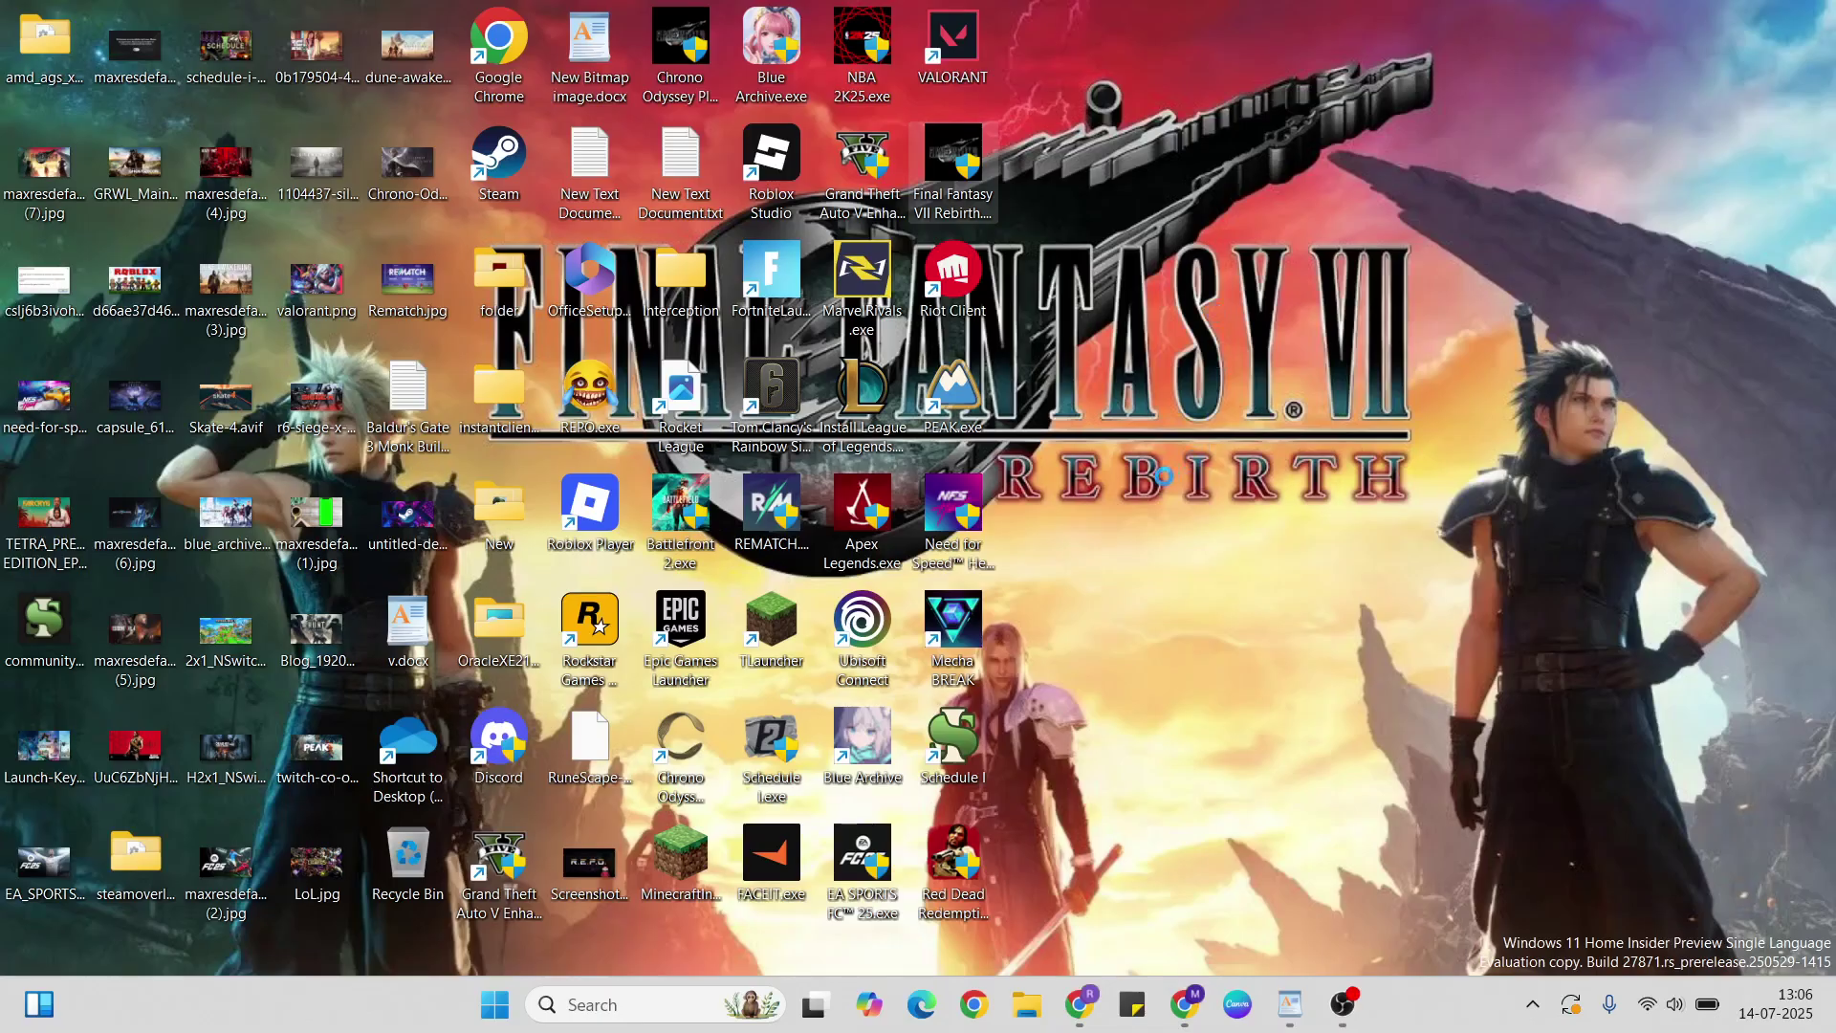
key("shift+F10")
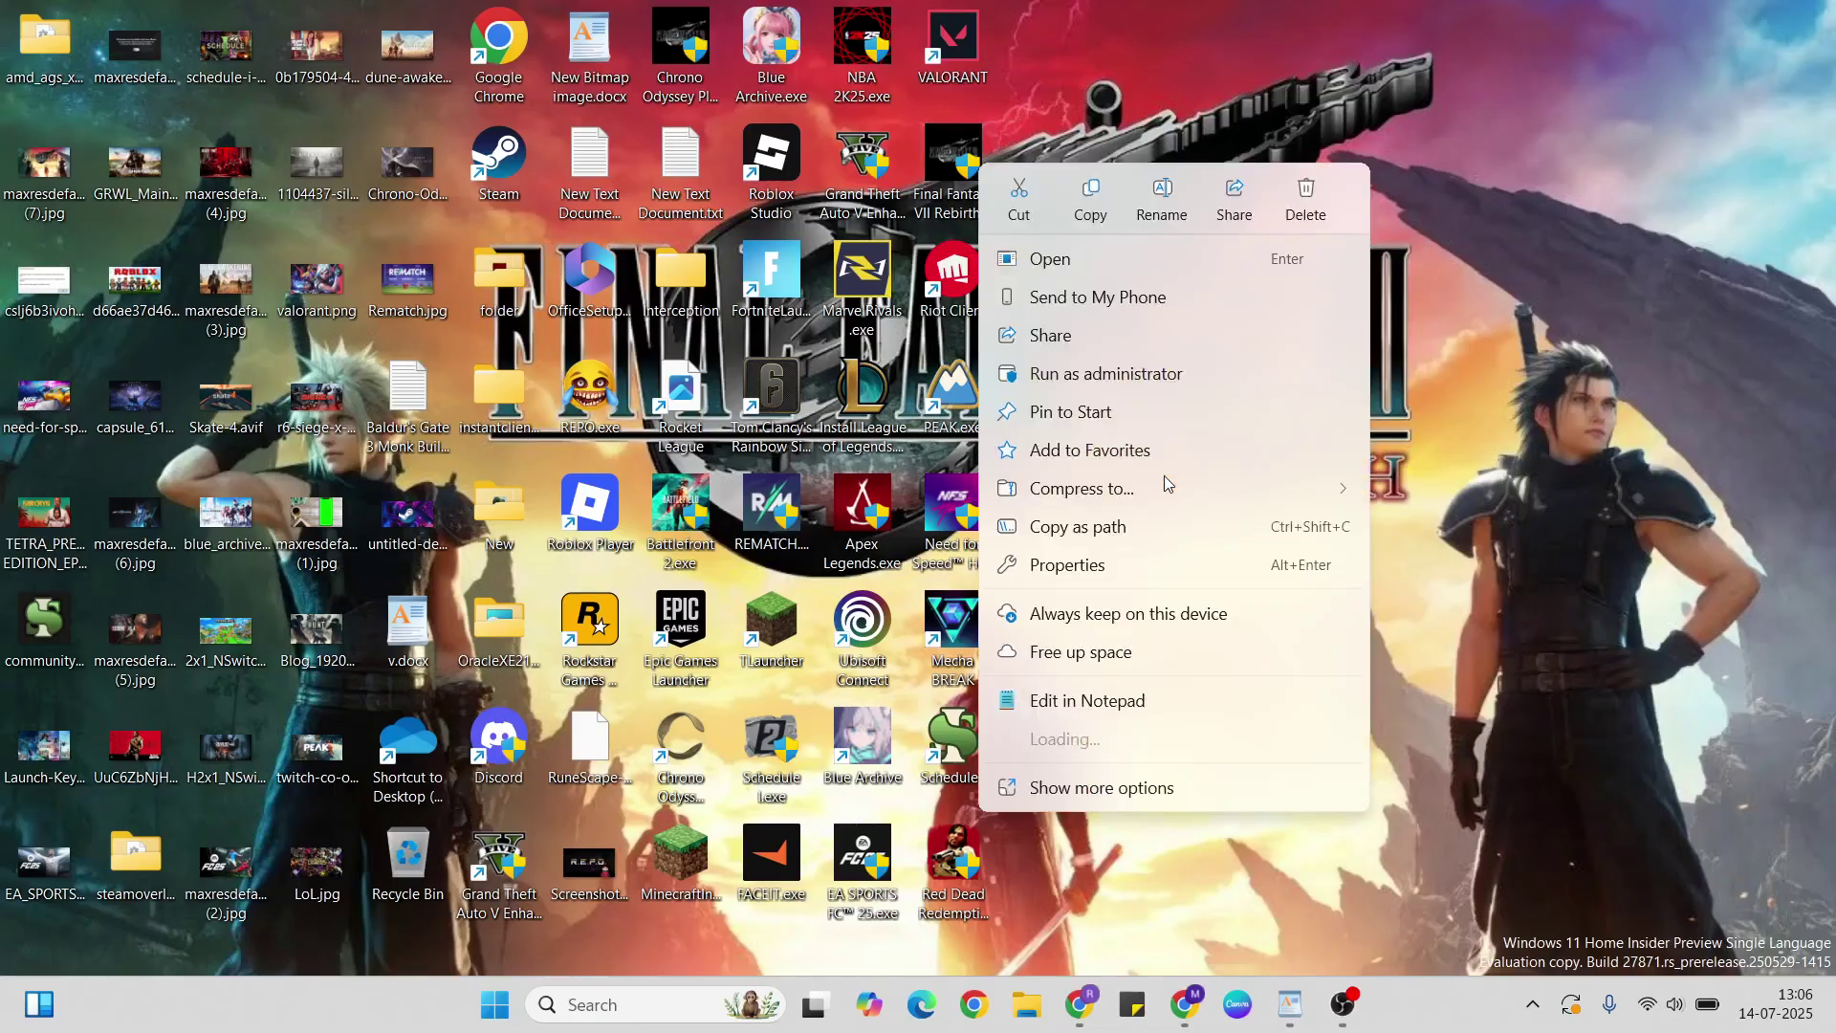
left_click(1104, 567)
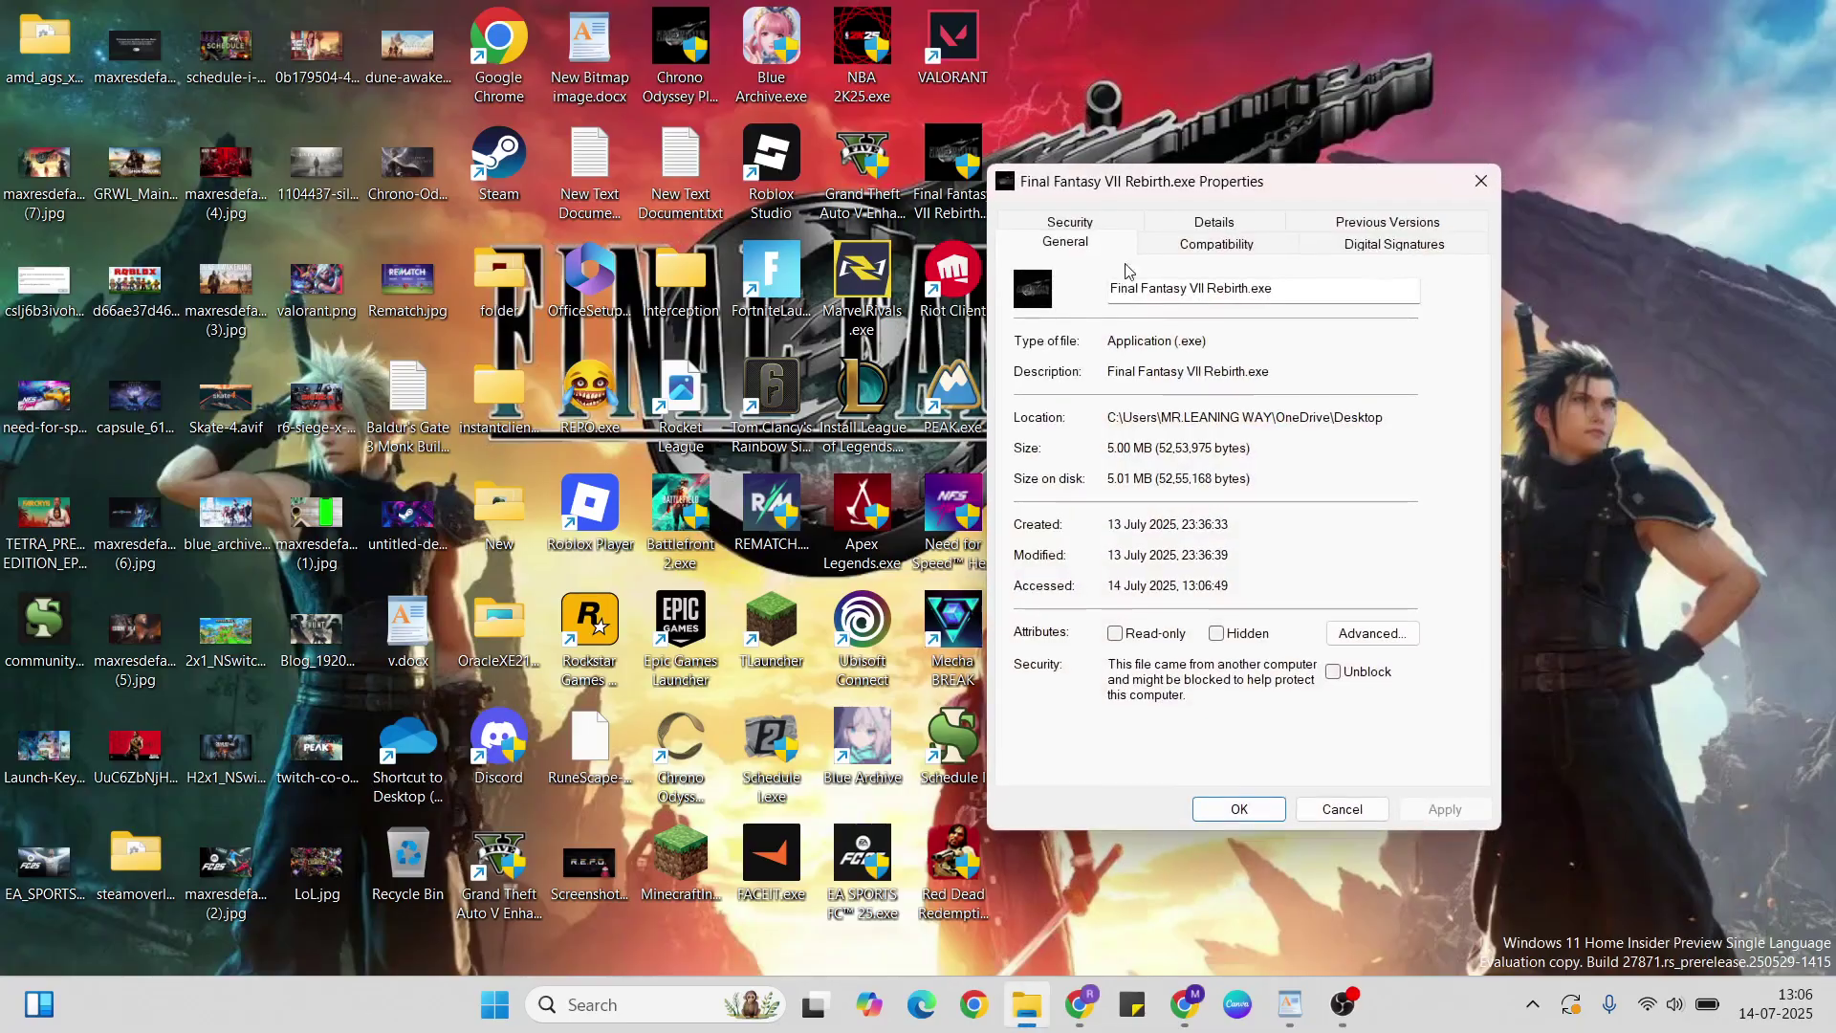
left_click(1190, 246)
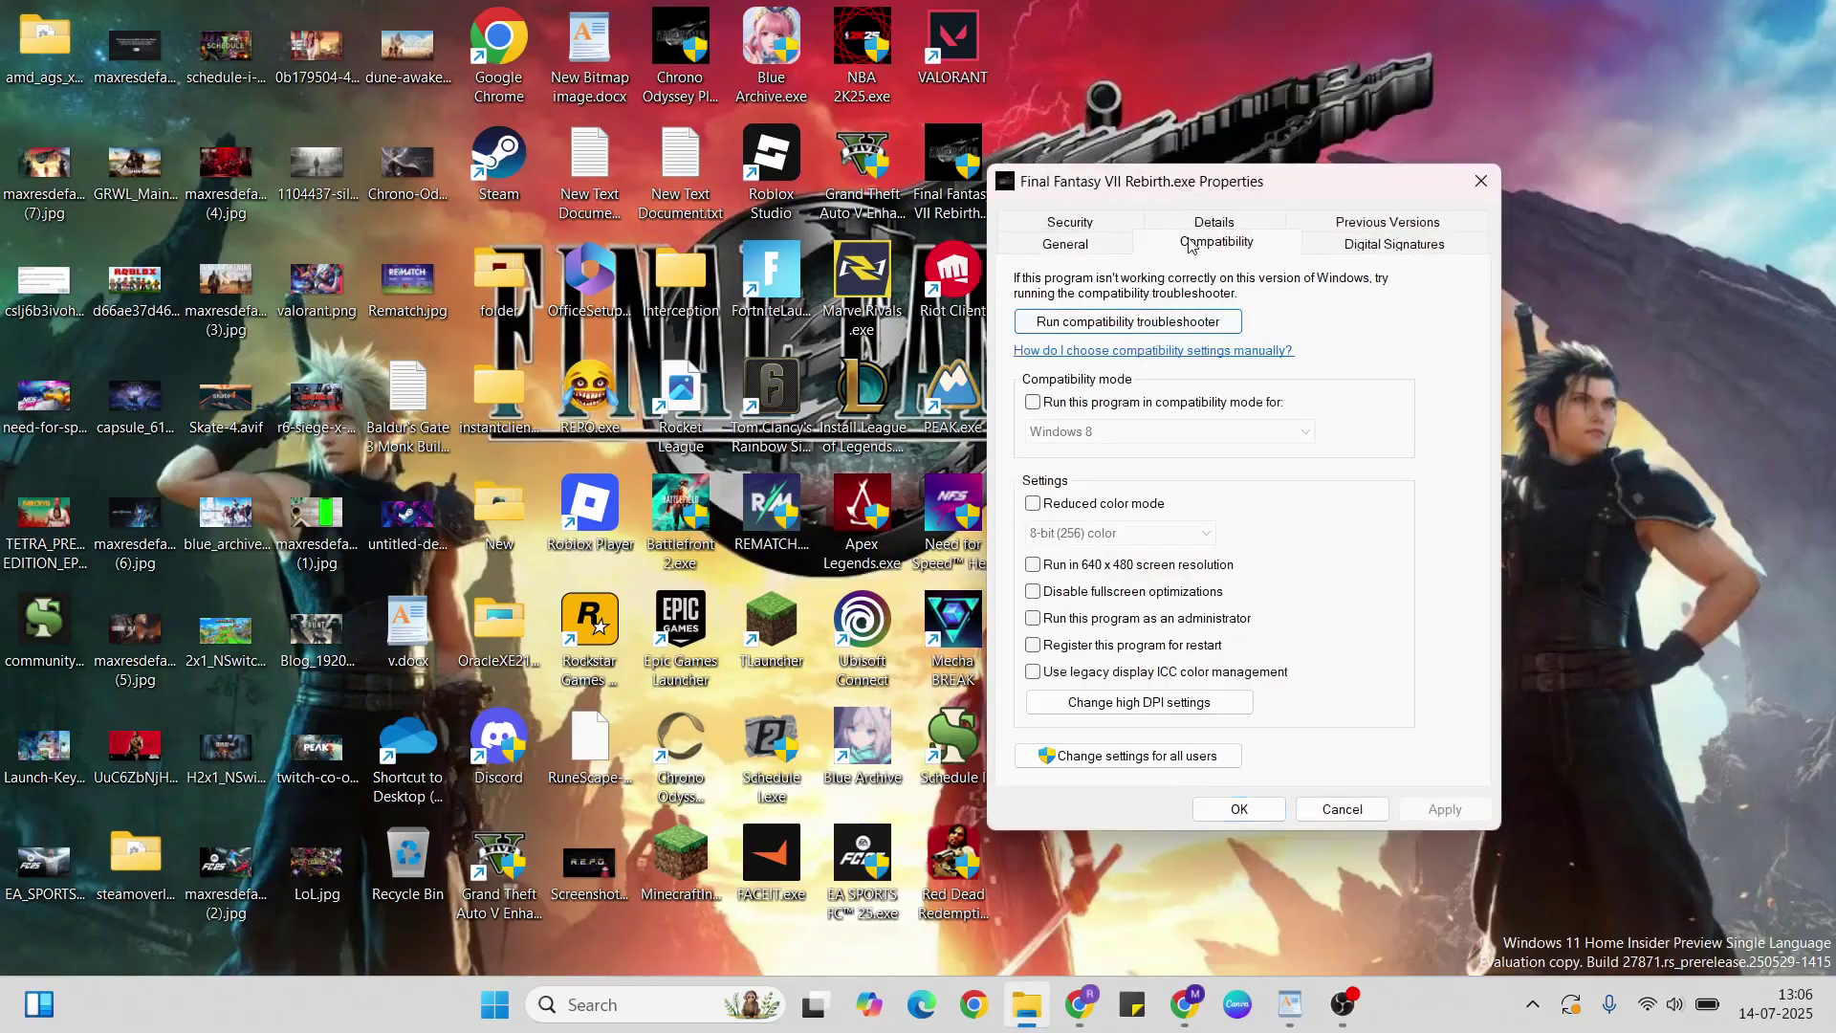
left_click(1072, 404)
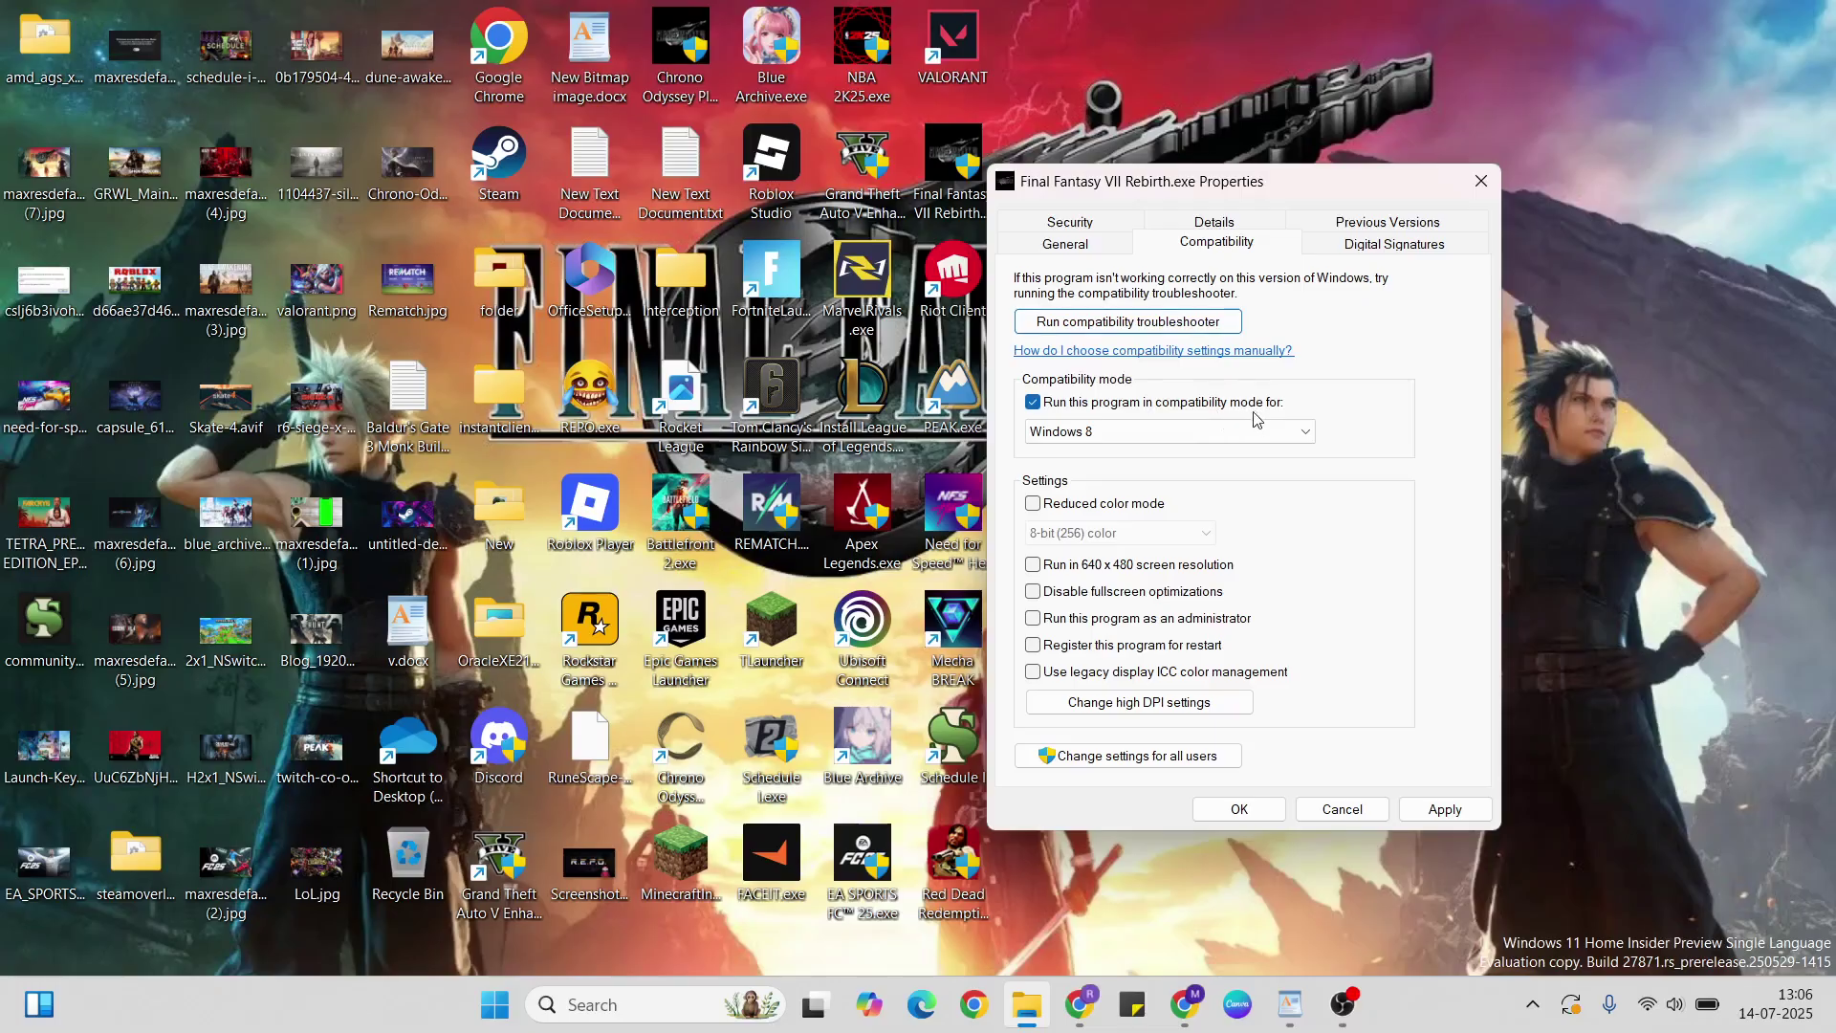
left_click(1059, 617)
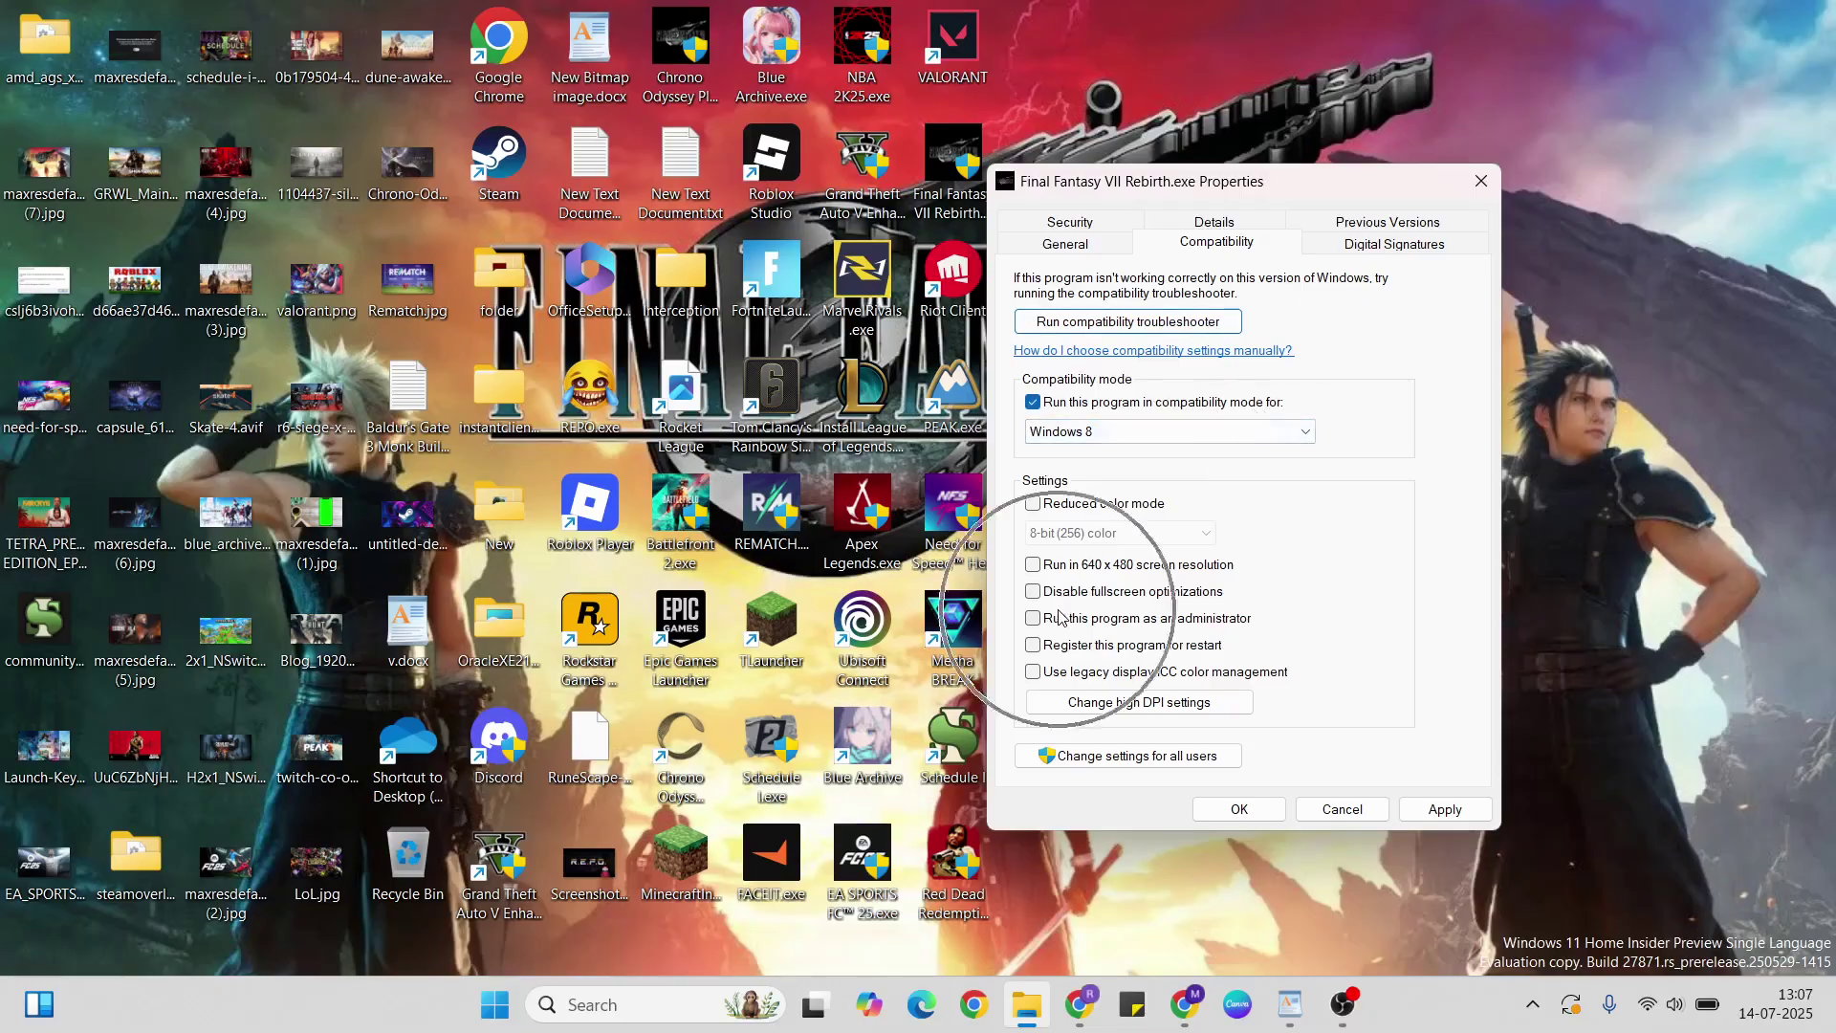
left_click(1434, 803)
left_click(1237, 809)
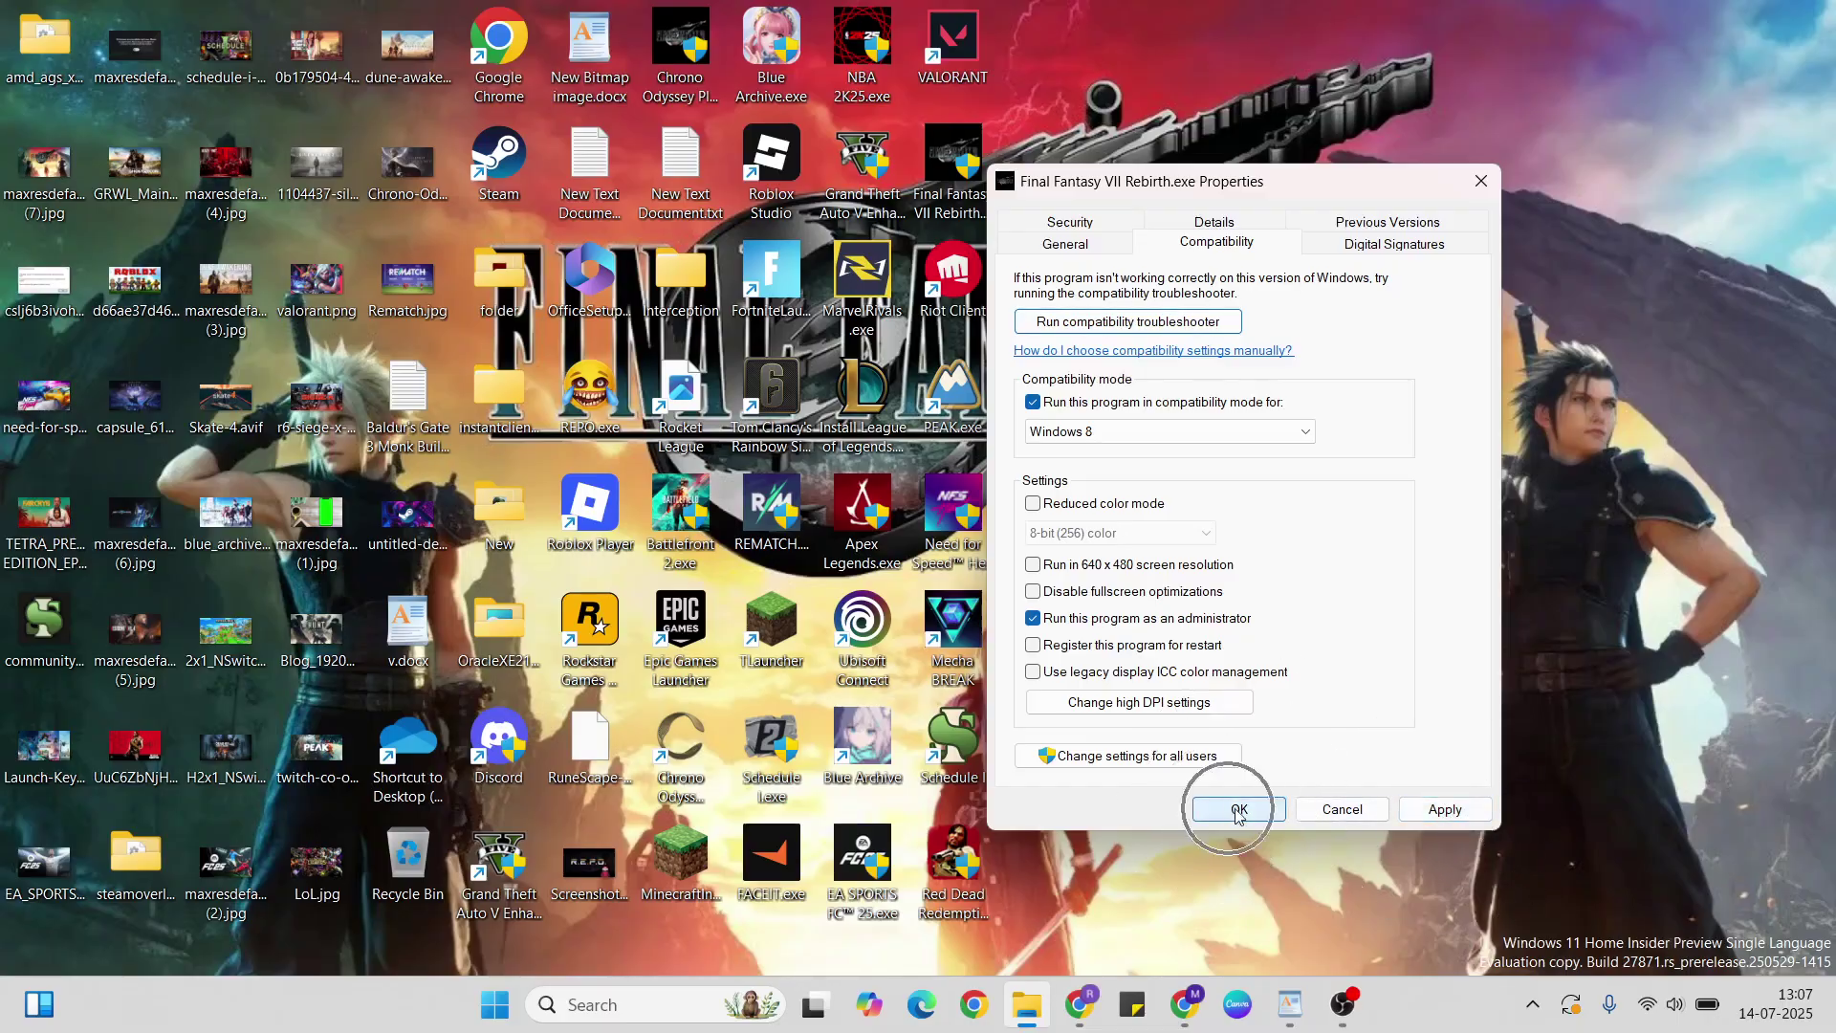
left_click(1321, 813)
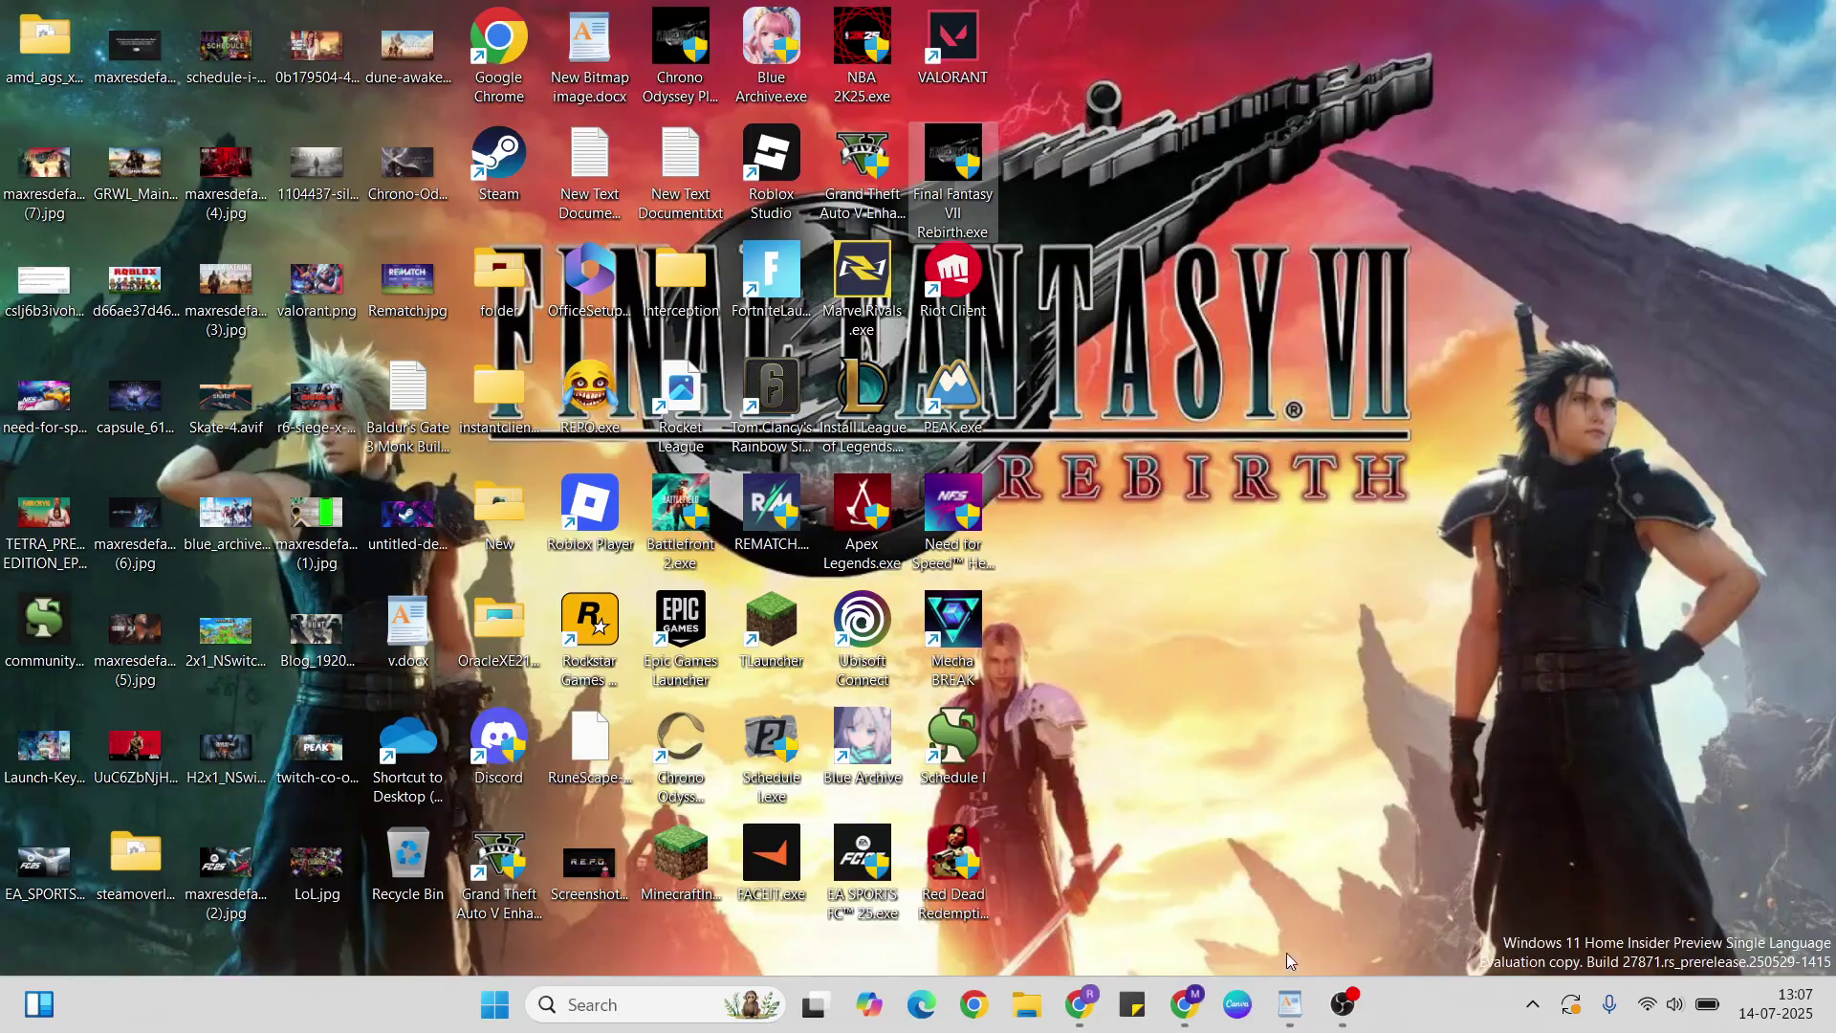
Step: Return to the WordPad notes and move down to the Nvidia step
left_click(1290, 1004)
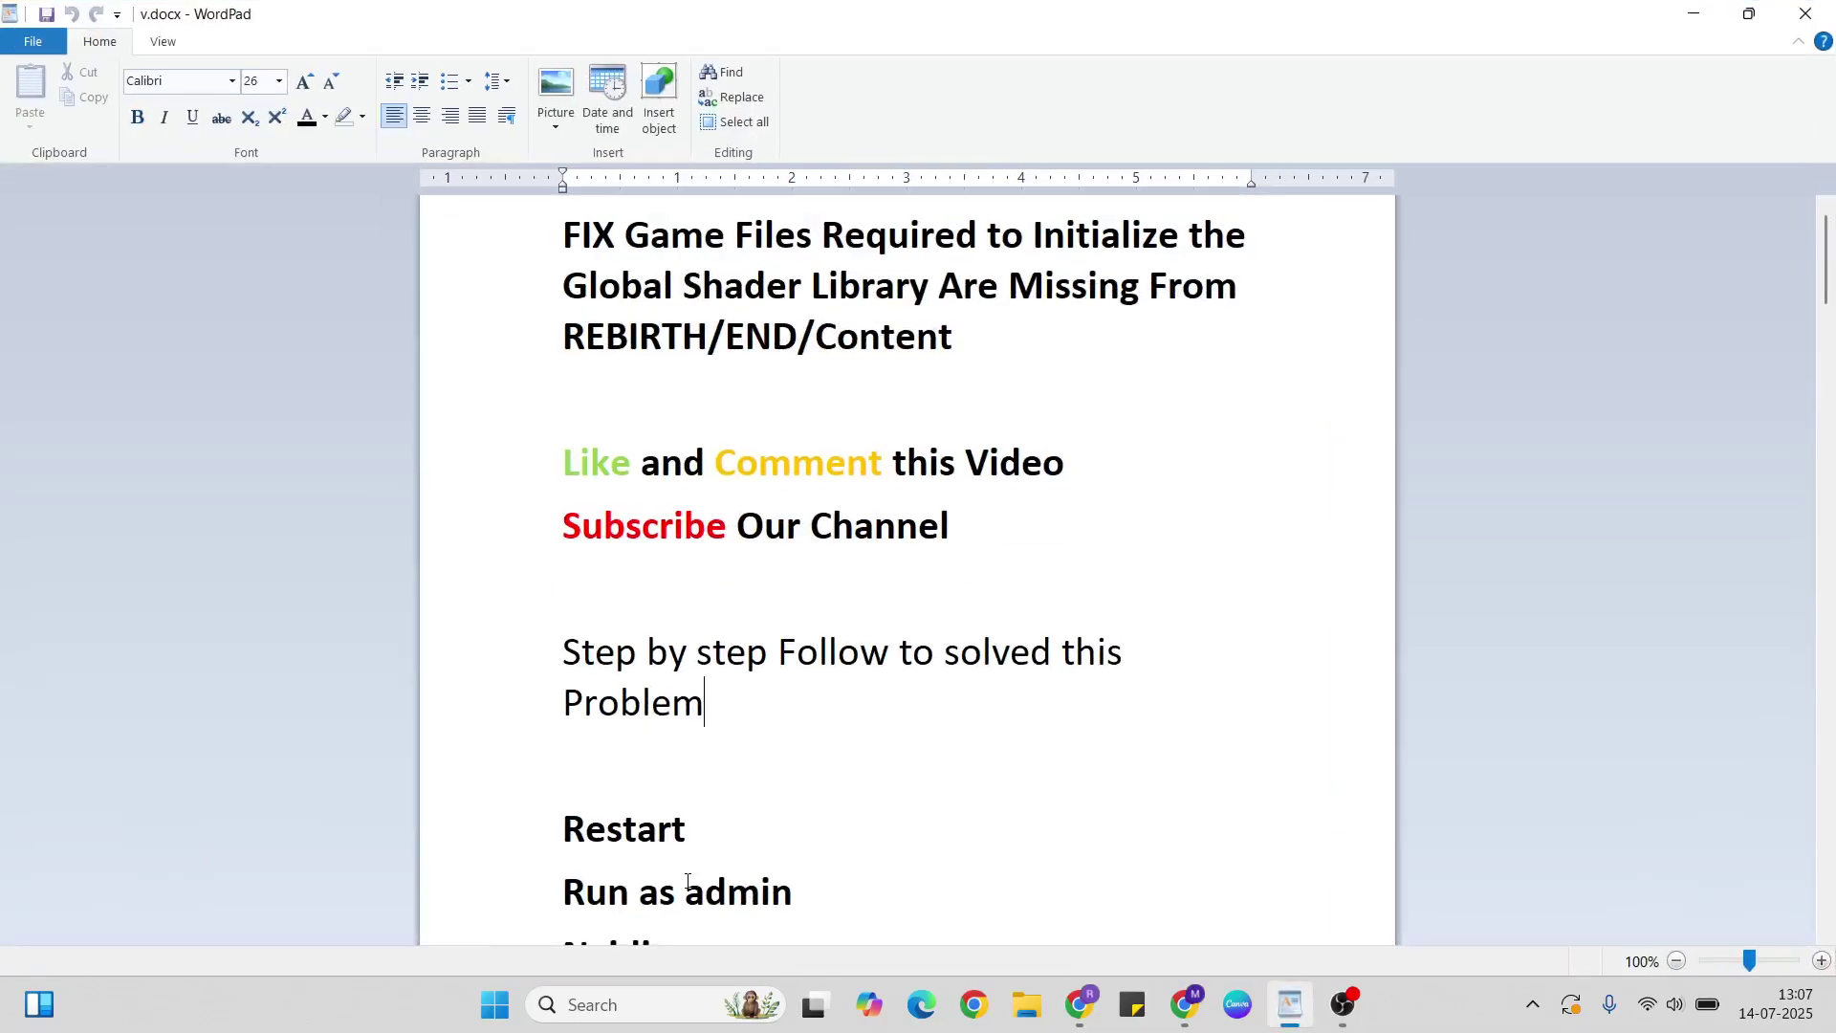
left_click(687, 881)
key("Down")
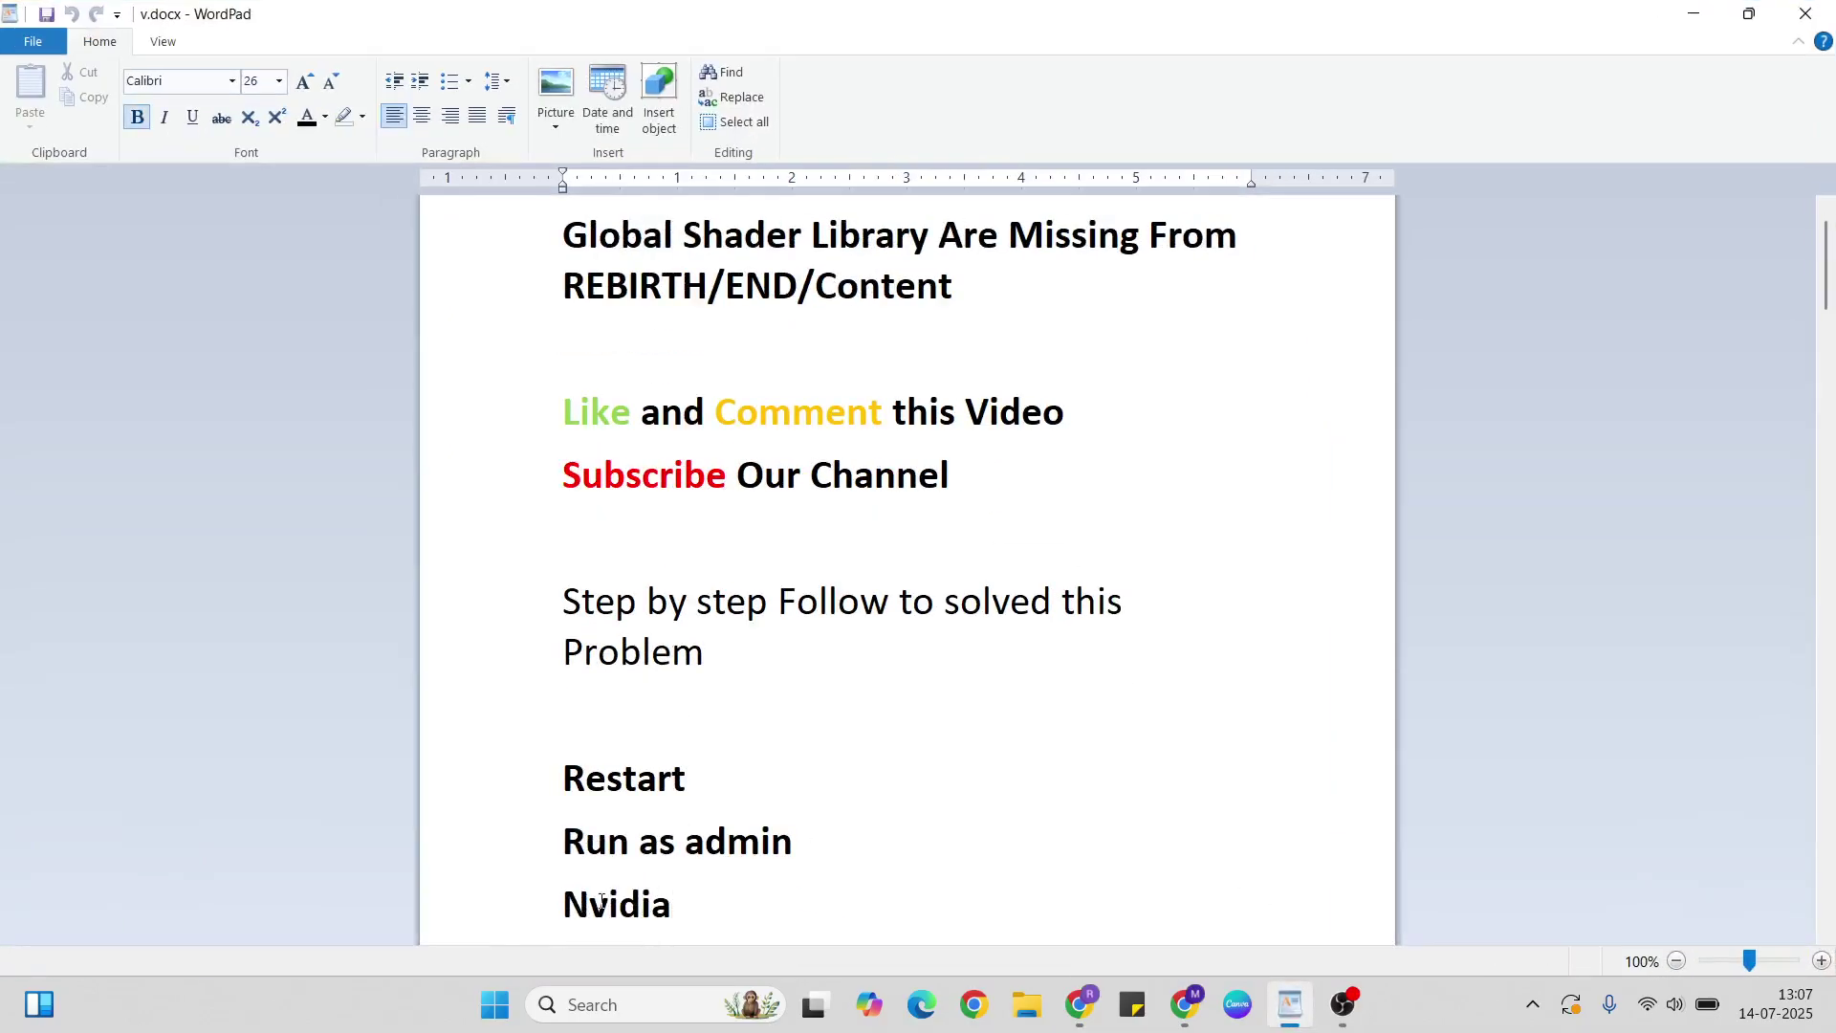
Step: From the desktop, search Windows for 'nvidia' and launch NVIDIA Control Panel
key("super+d")
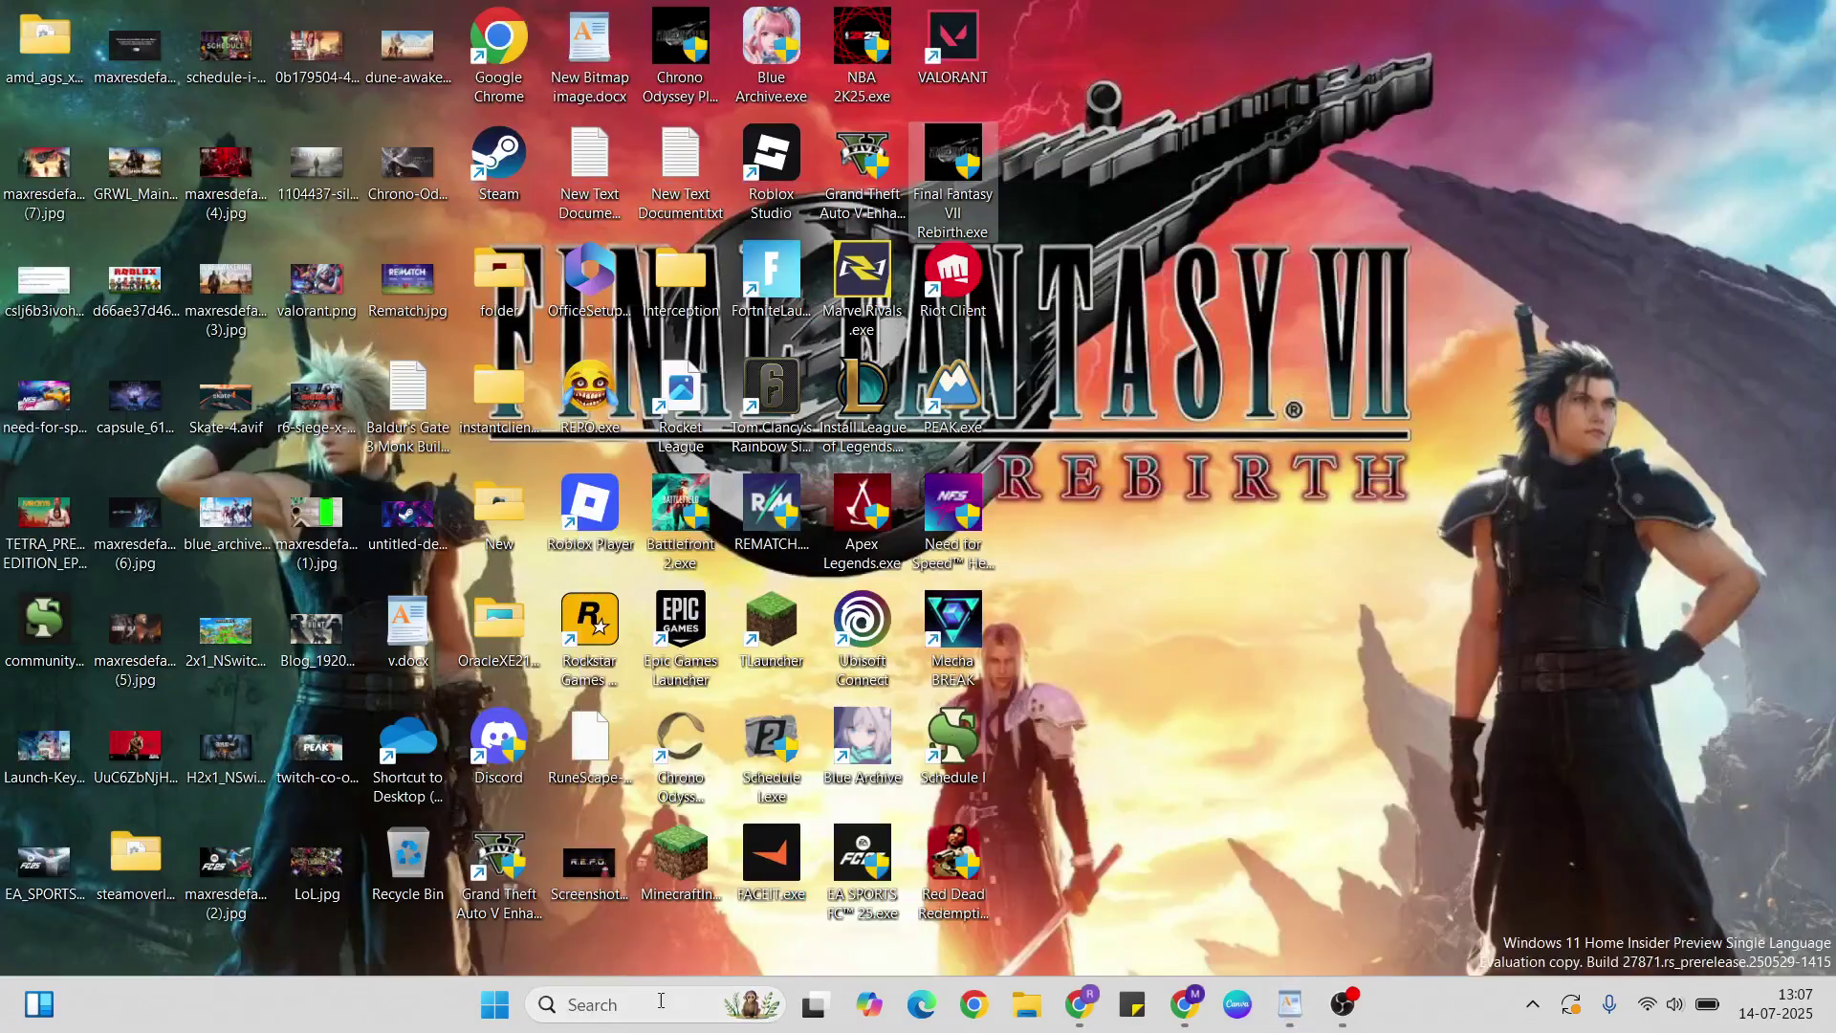
left_click(658, 1006)
type("nvidia")
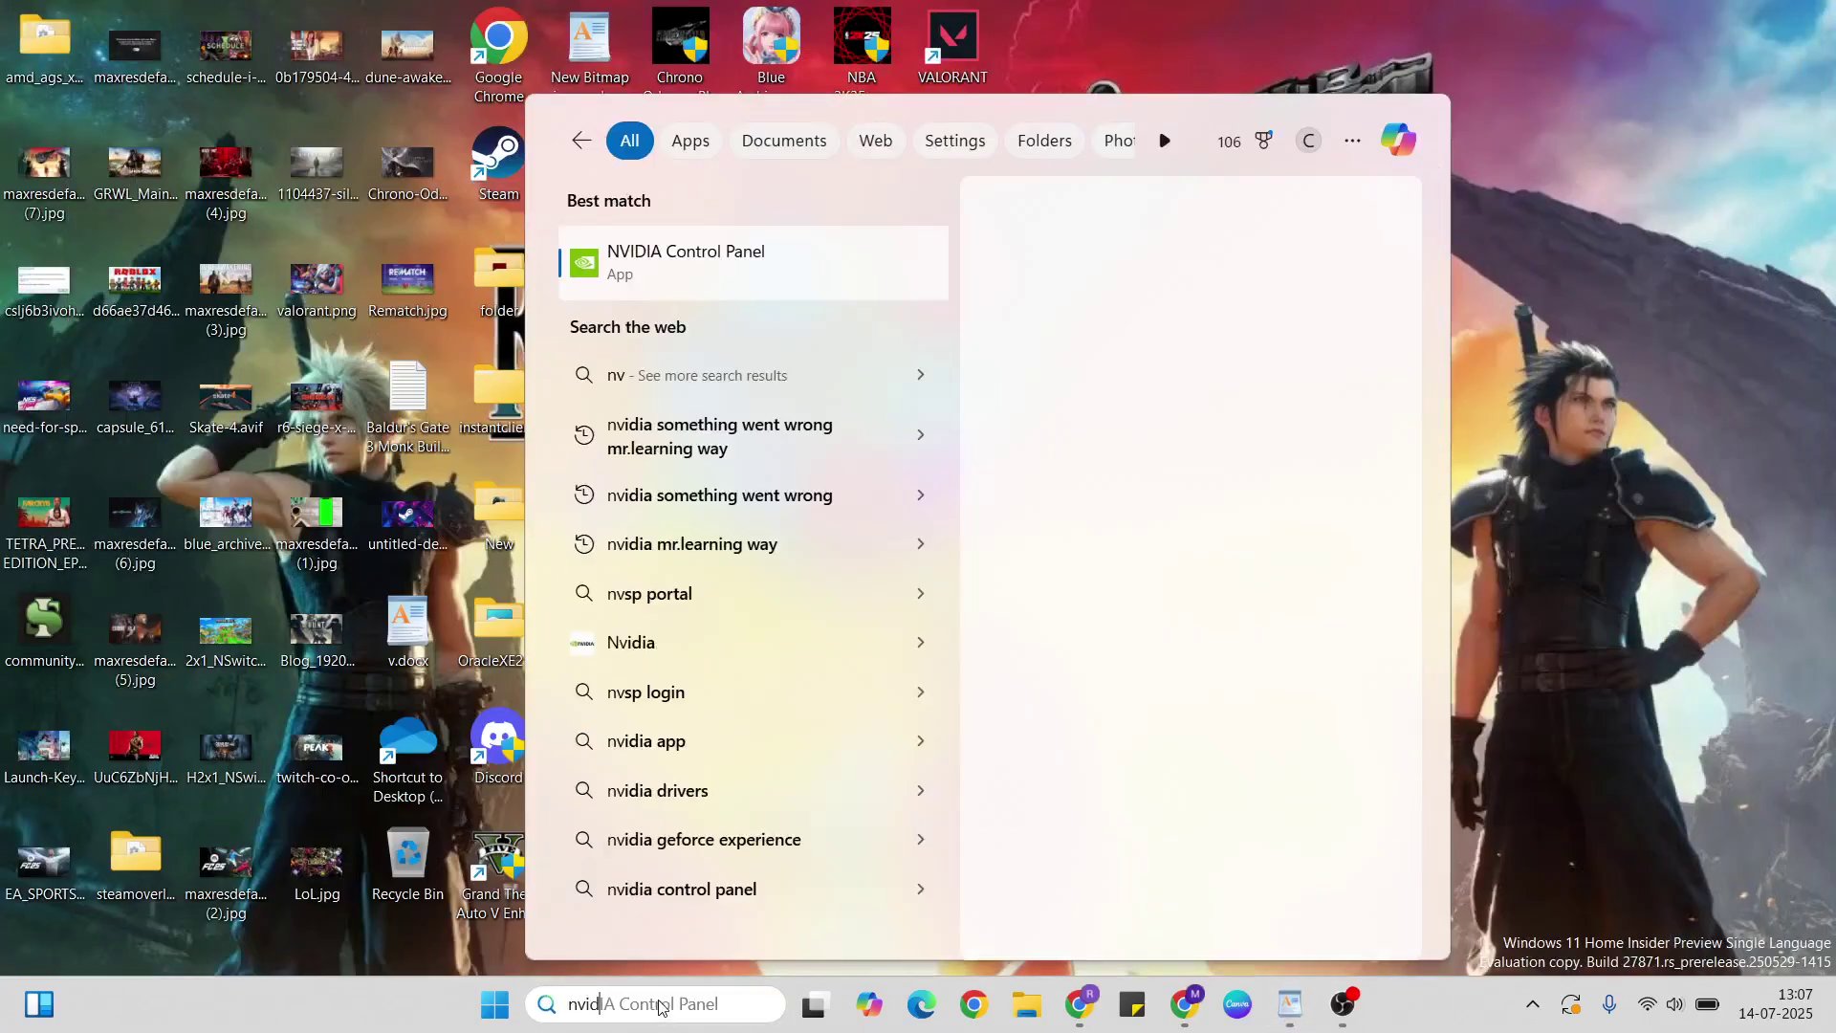
left_click(745, 260)
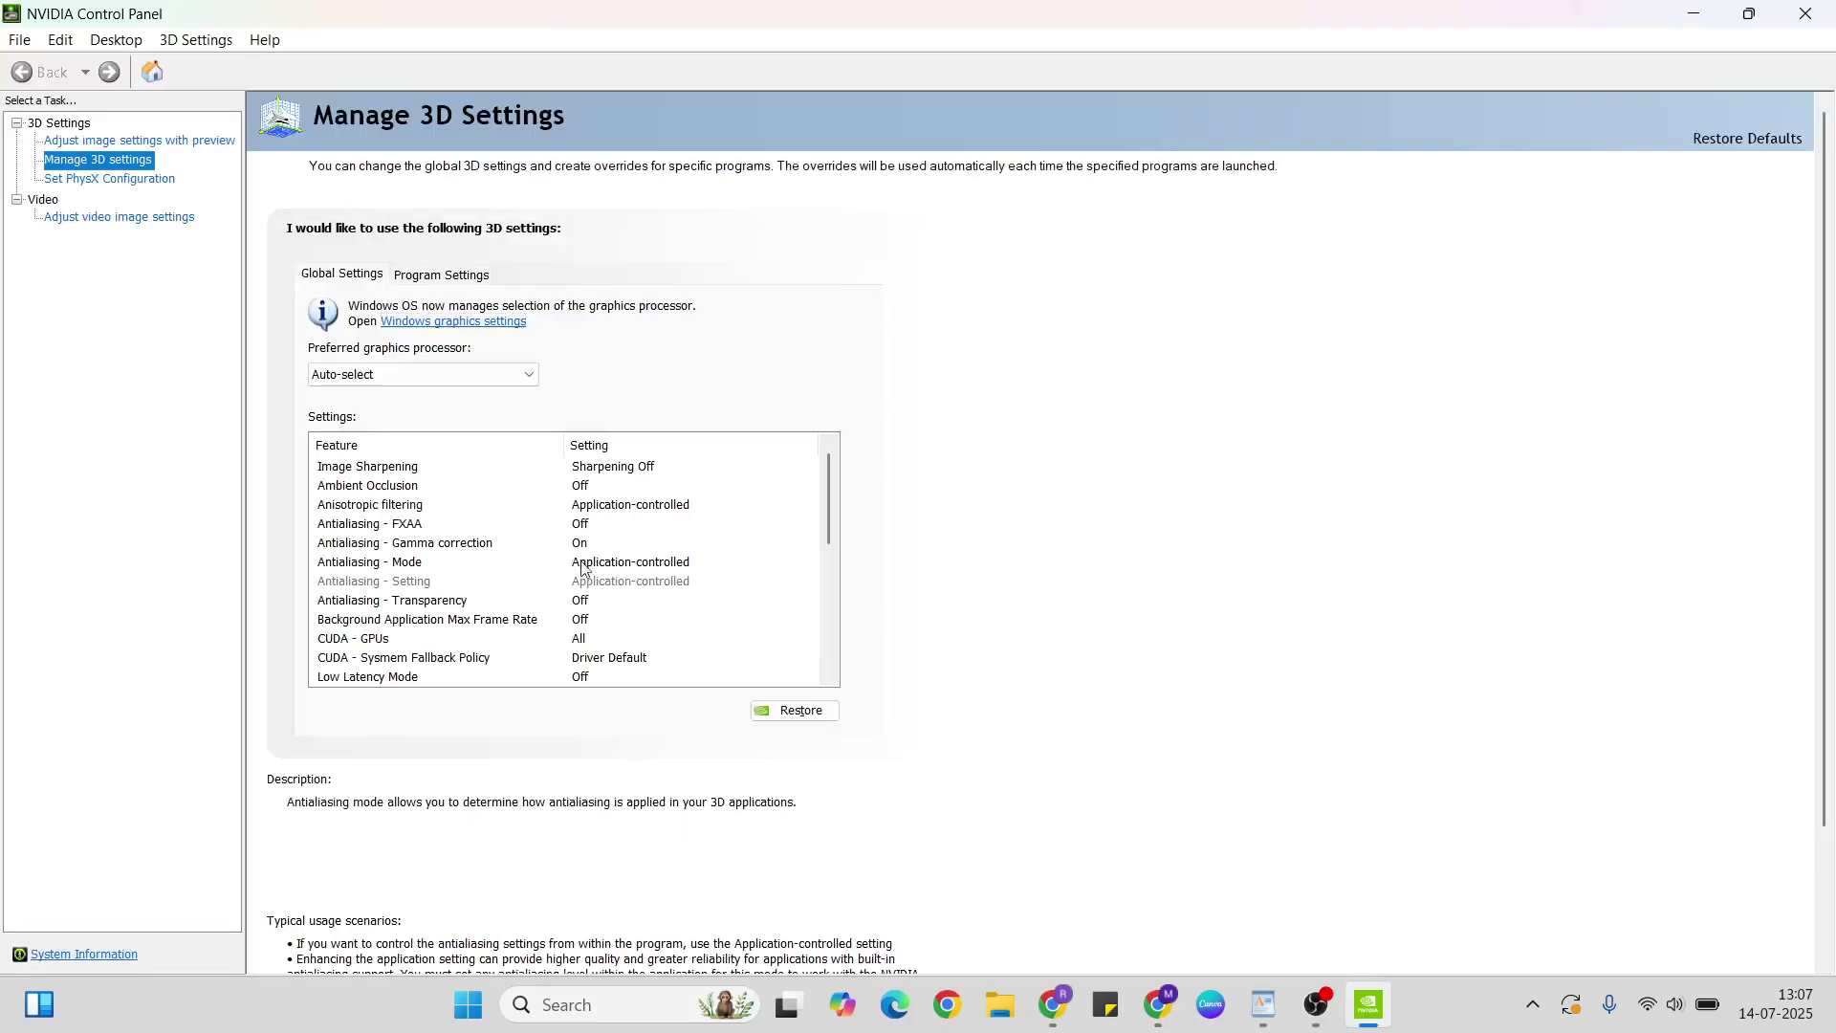
Step: Change the global Shader Cache Size in Manage 3D Settings to Unlimited and apply it
scroll(574, 583, "down", 4)
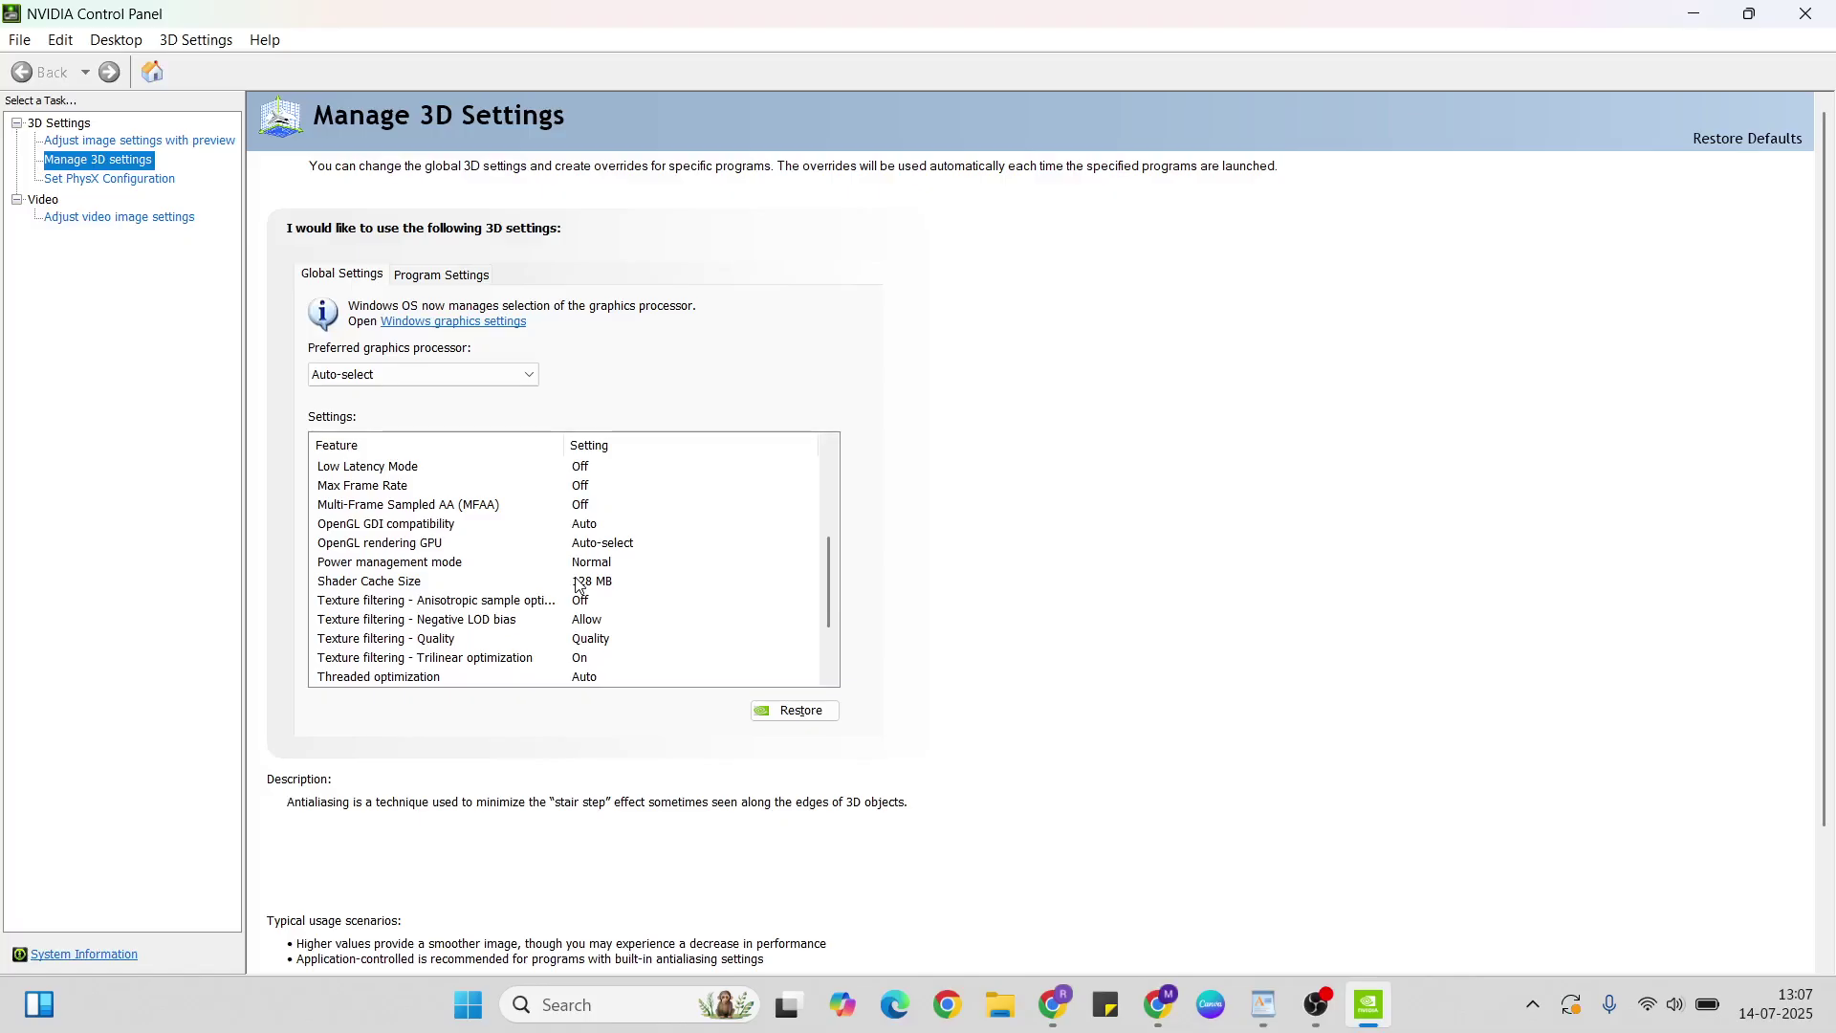
left_click(387, 584)
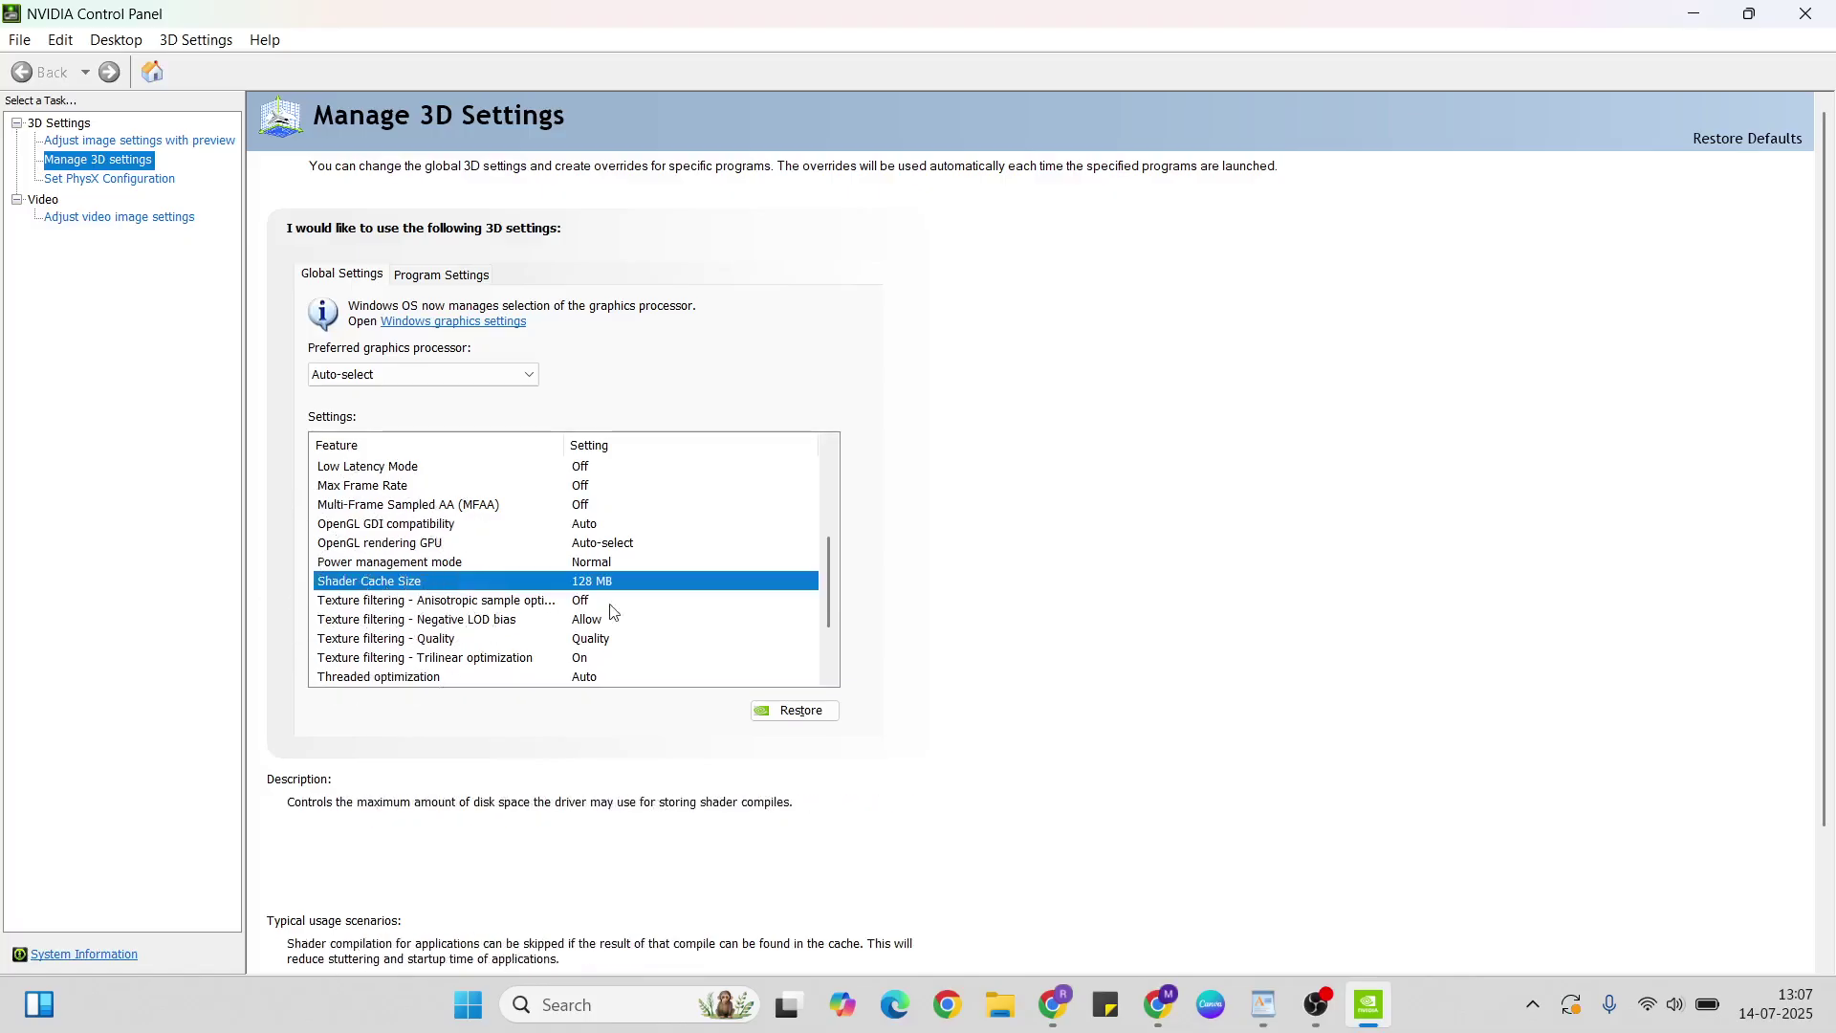
left_click(704, 583)
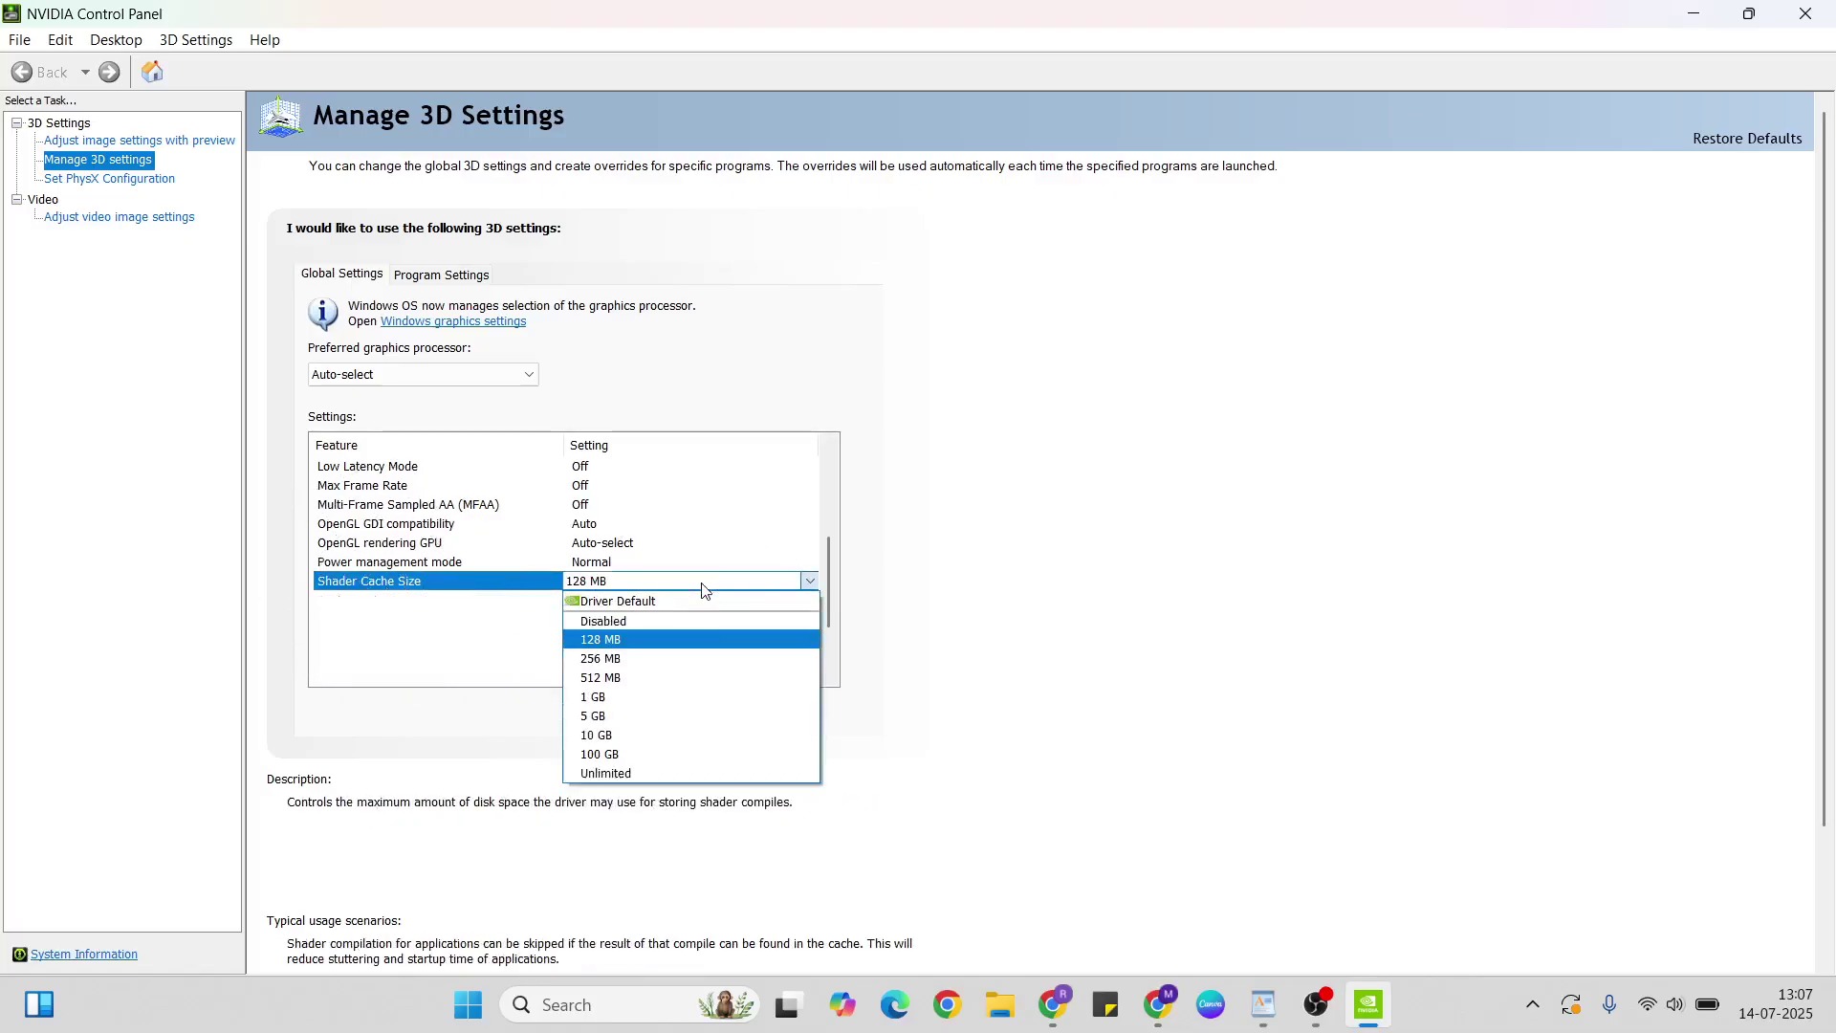
left_click(681, 776)
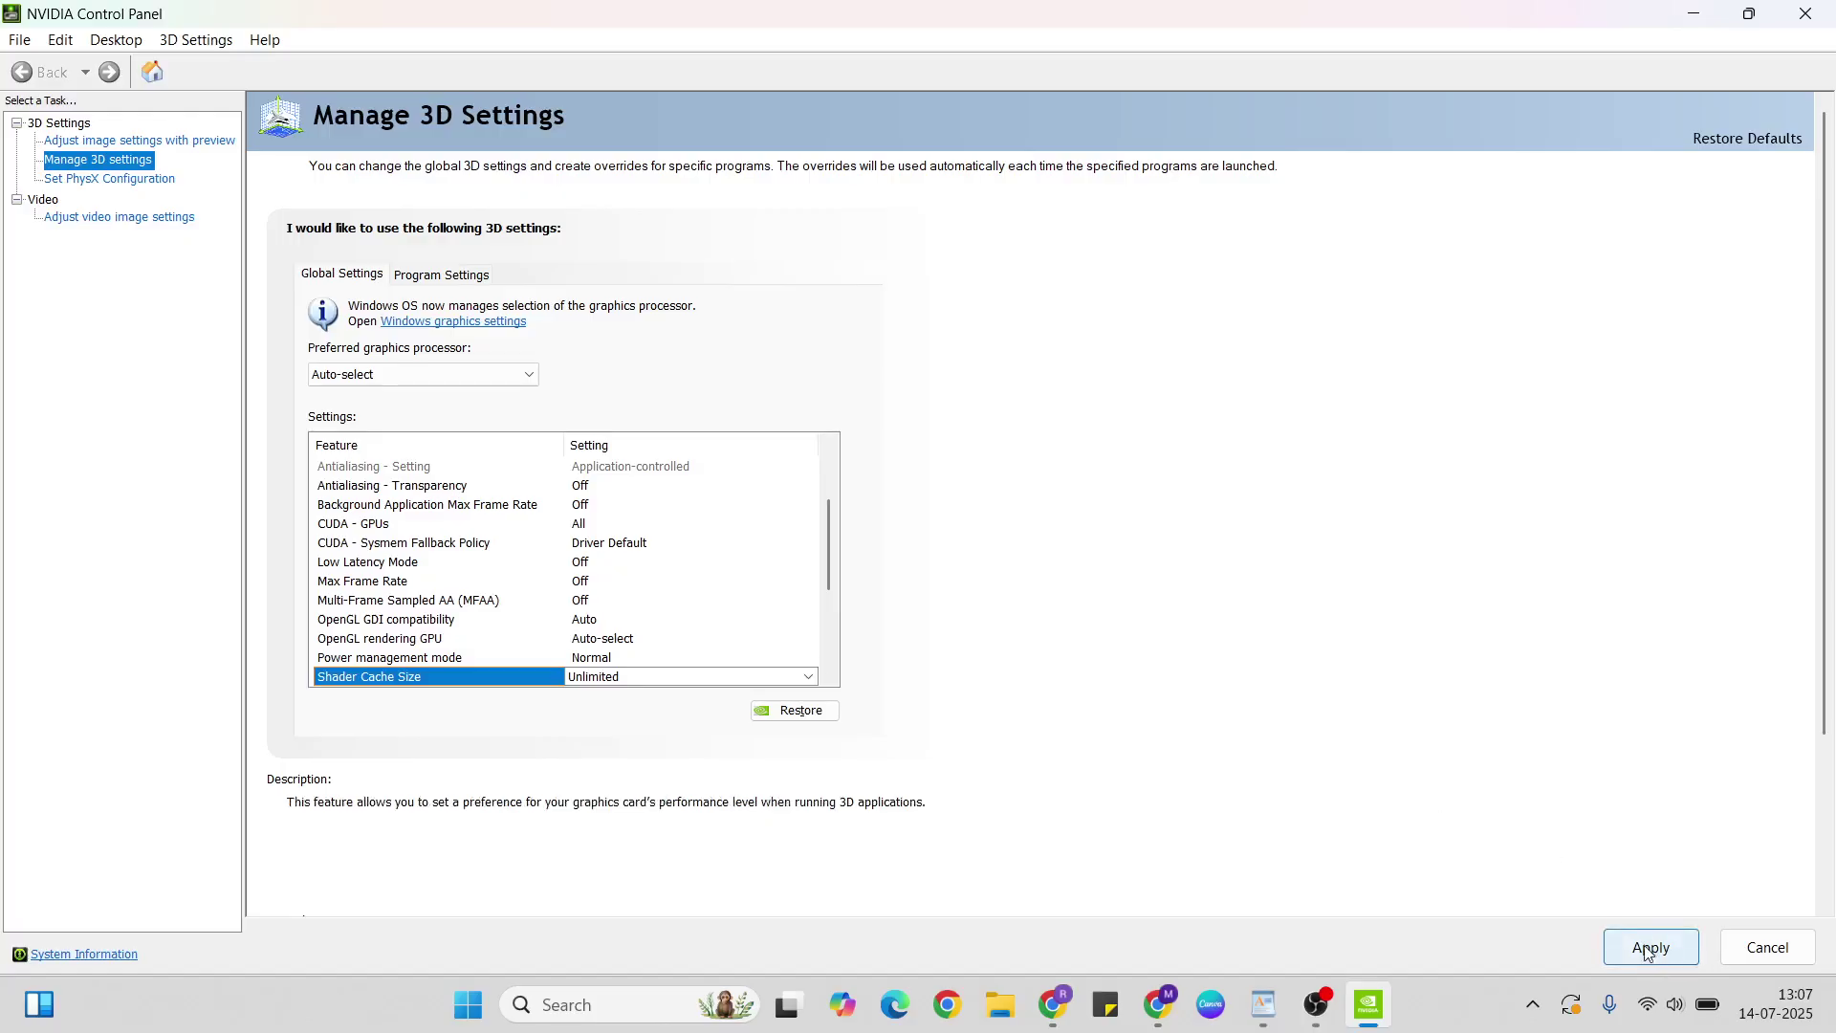
left_click(1661, 948)
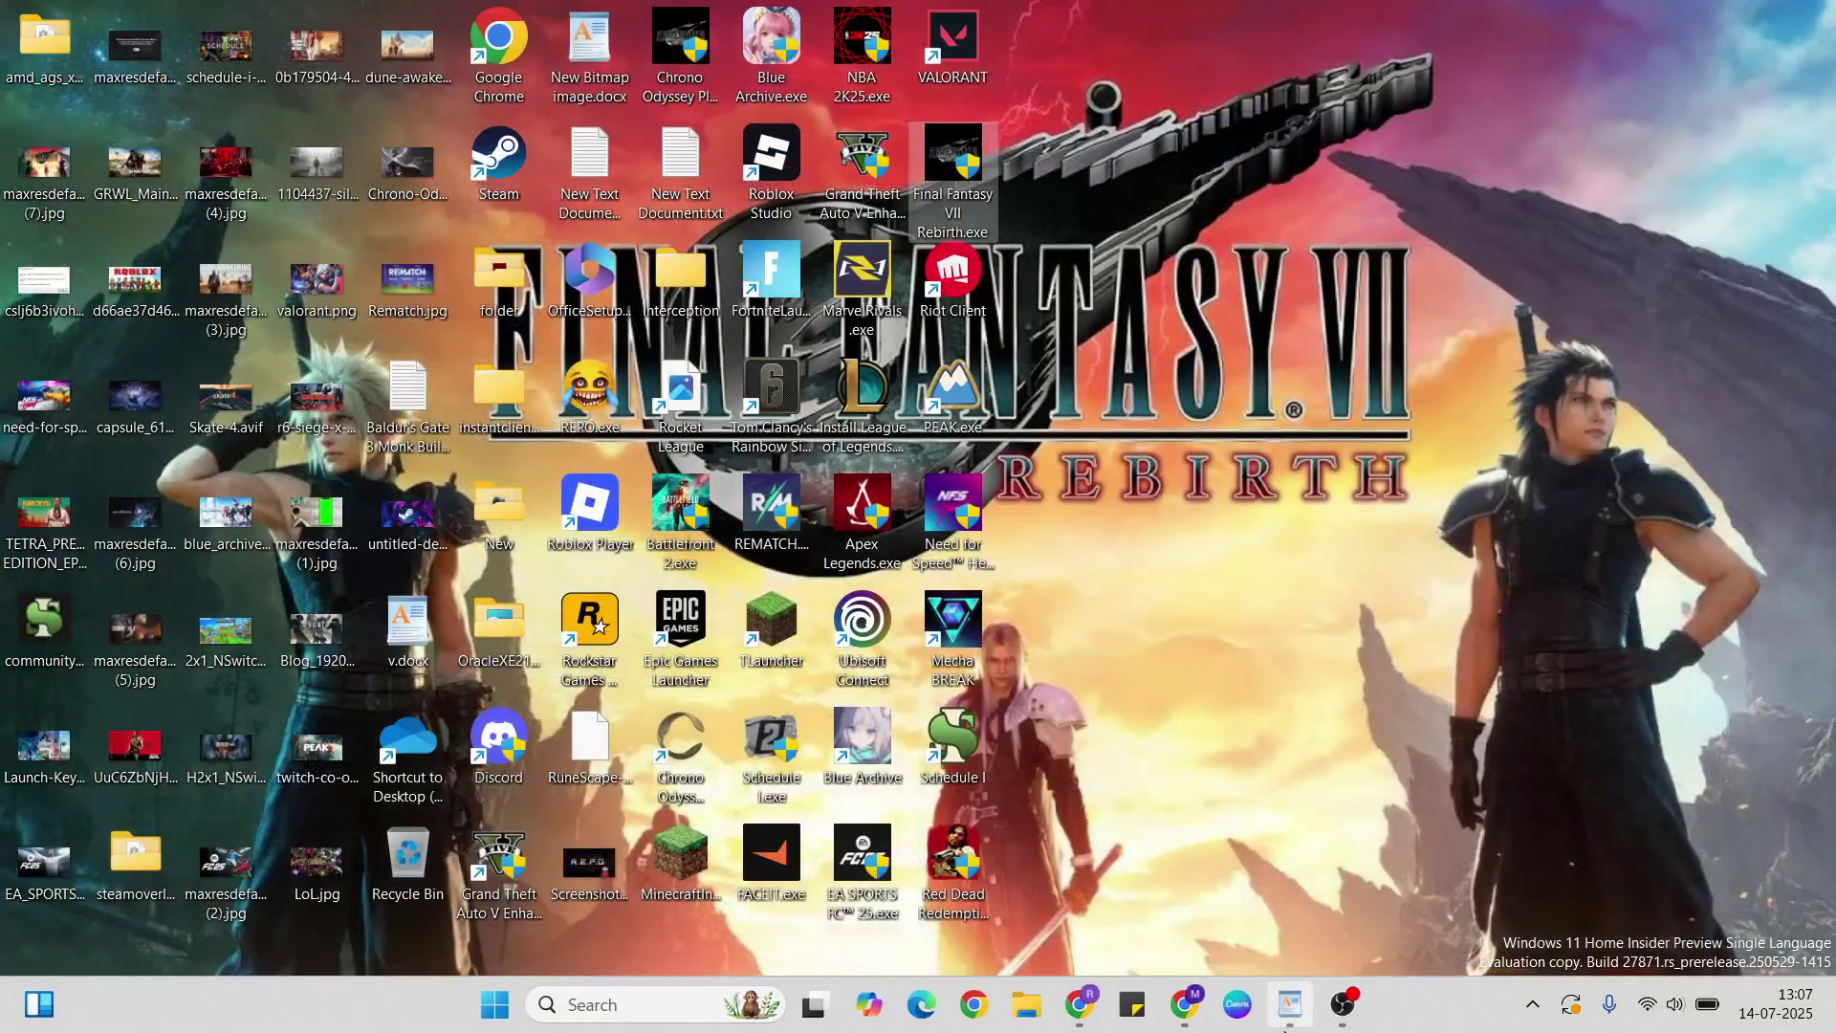
Step: Bring back the WordPad notes and scroll to the Update graphics Driver step
left_click(1286, 1021)
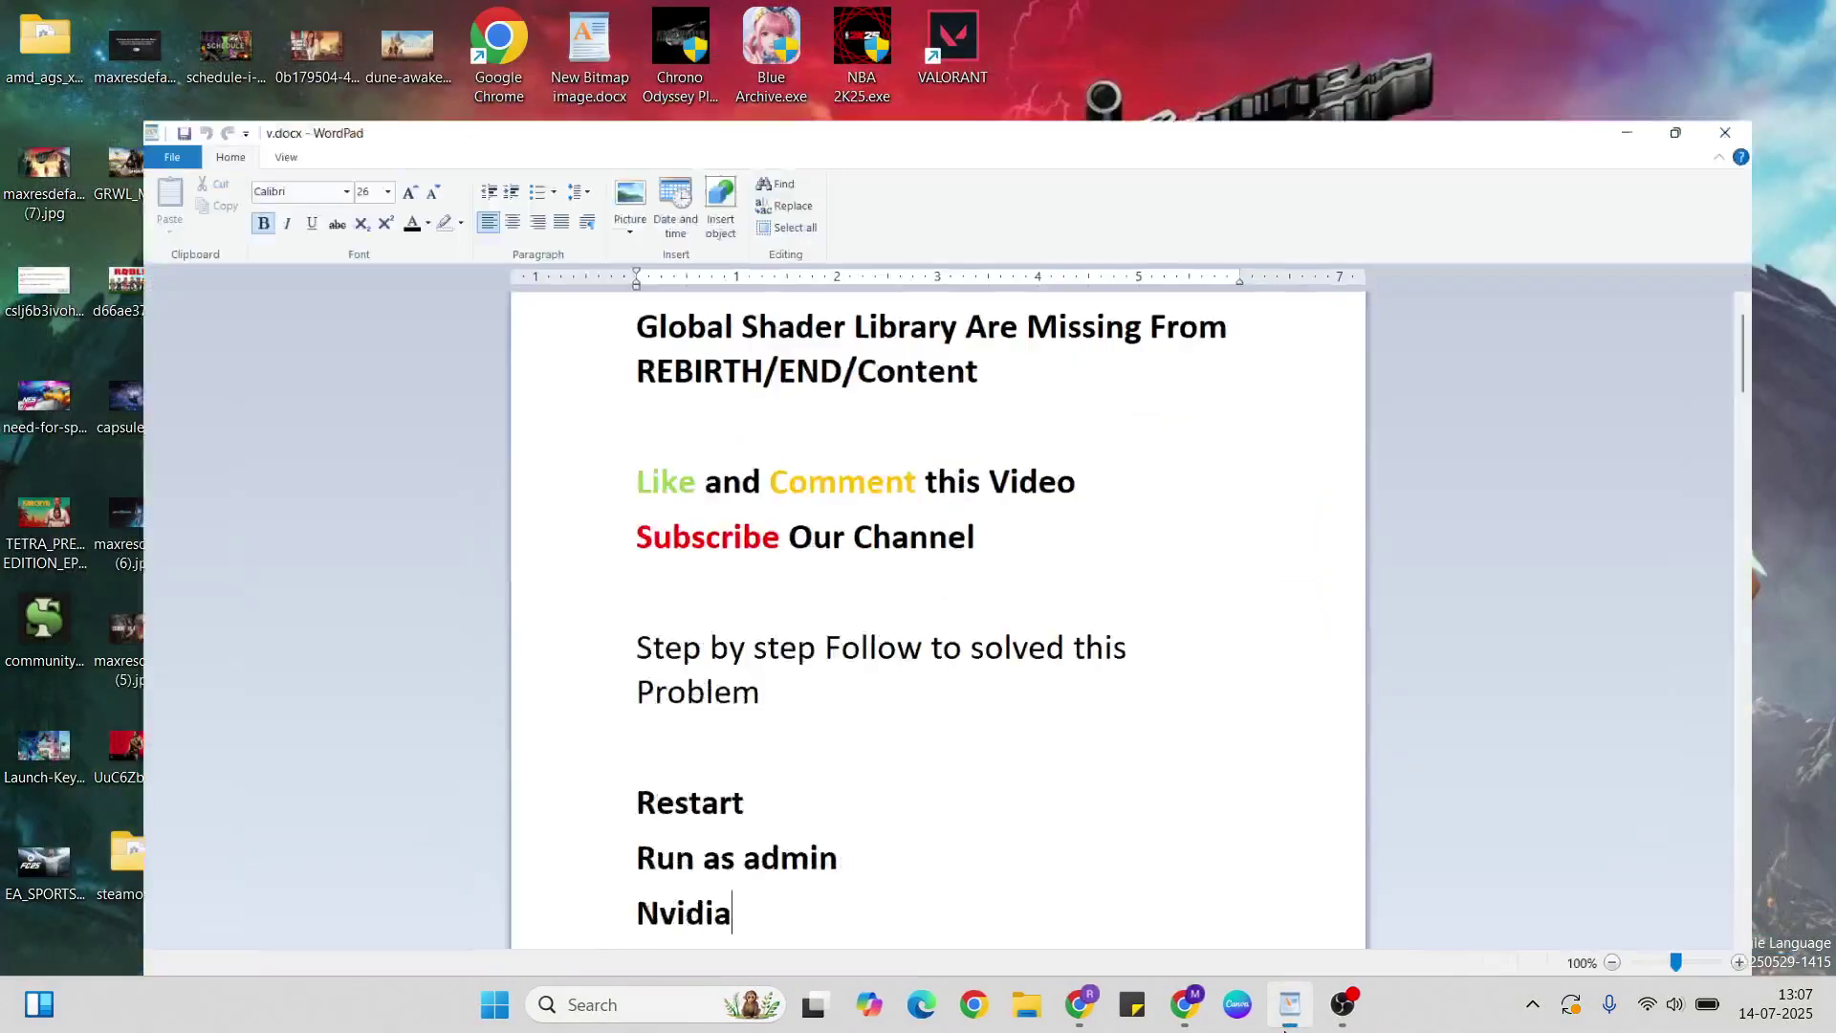
scroll(865, 866, "down", 1)
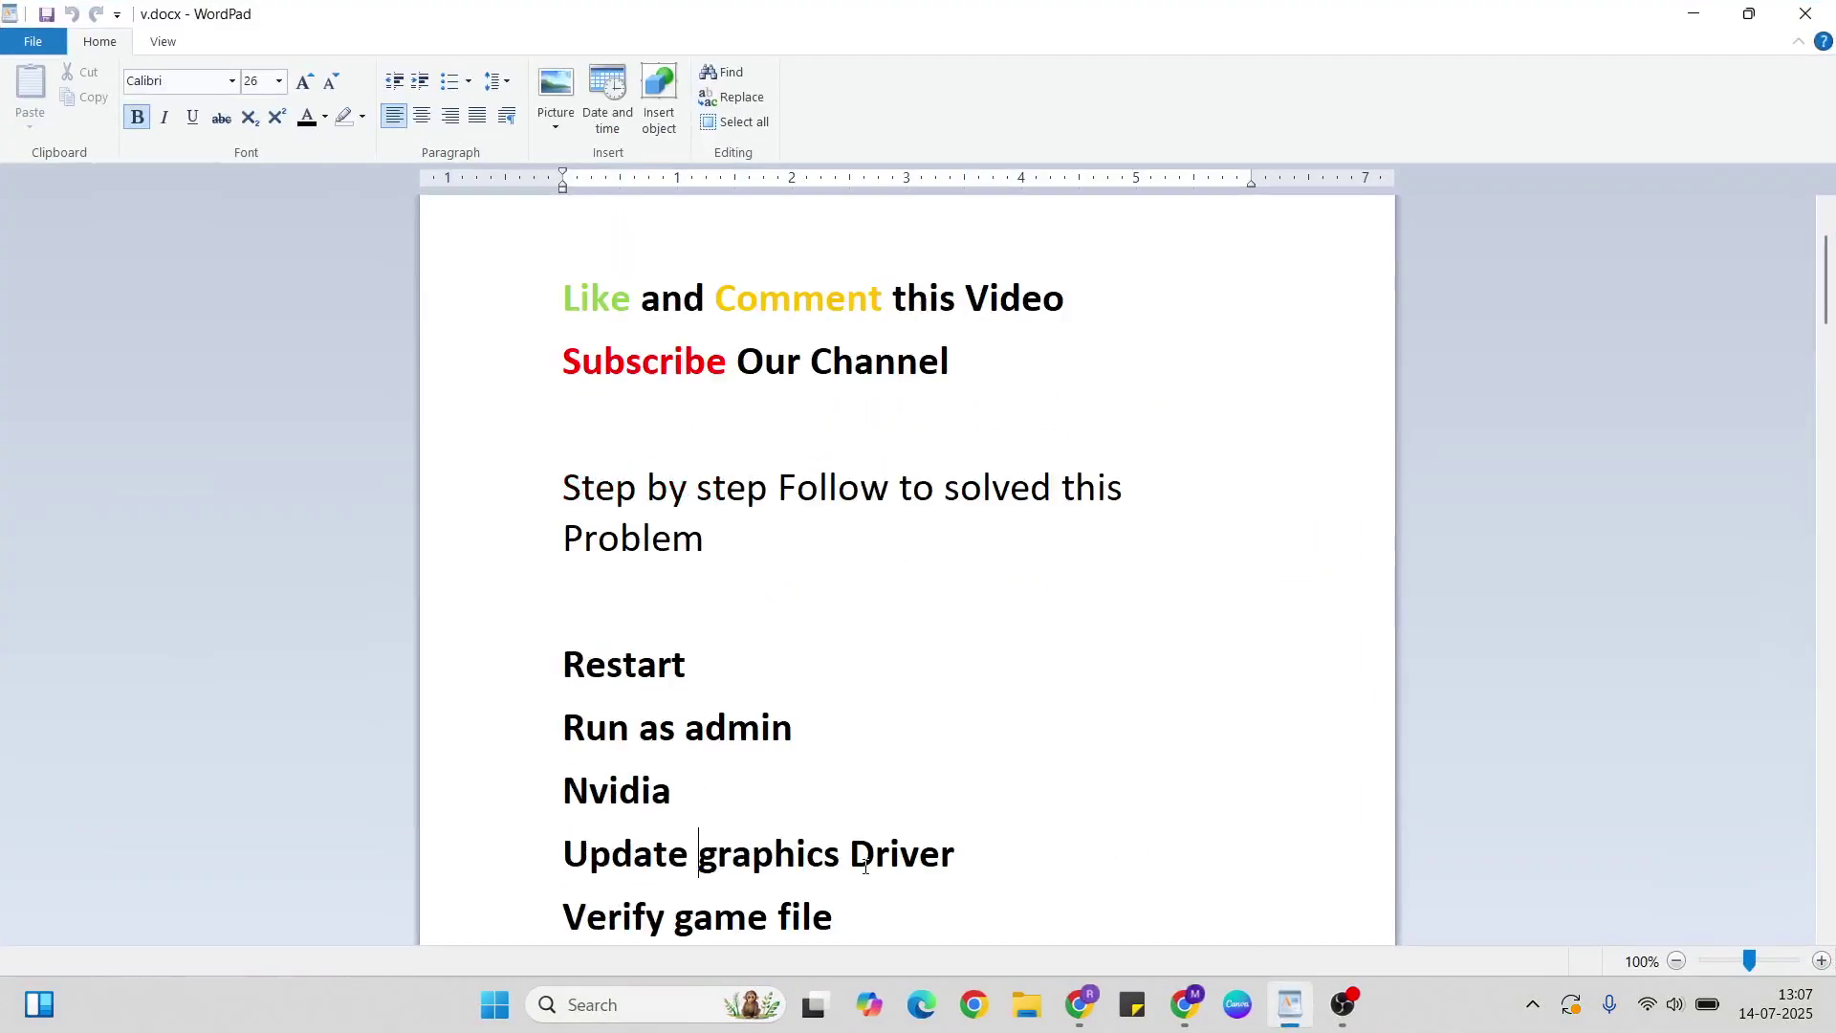
left_click(692, 853)
Step: Show the desktop and search Windows for 'nvid'
key("super+d")
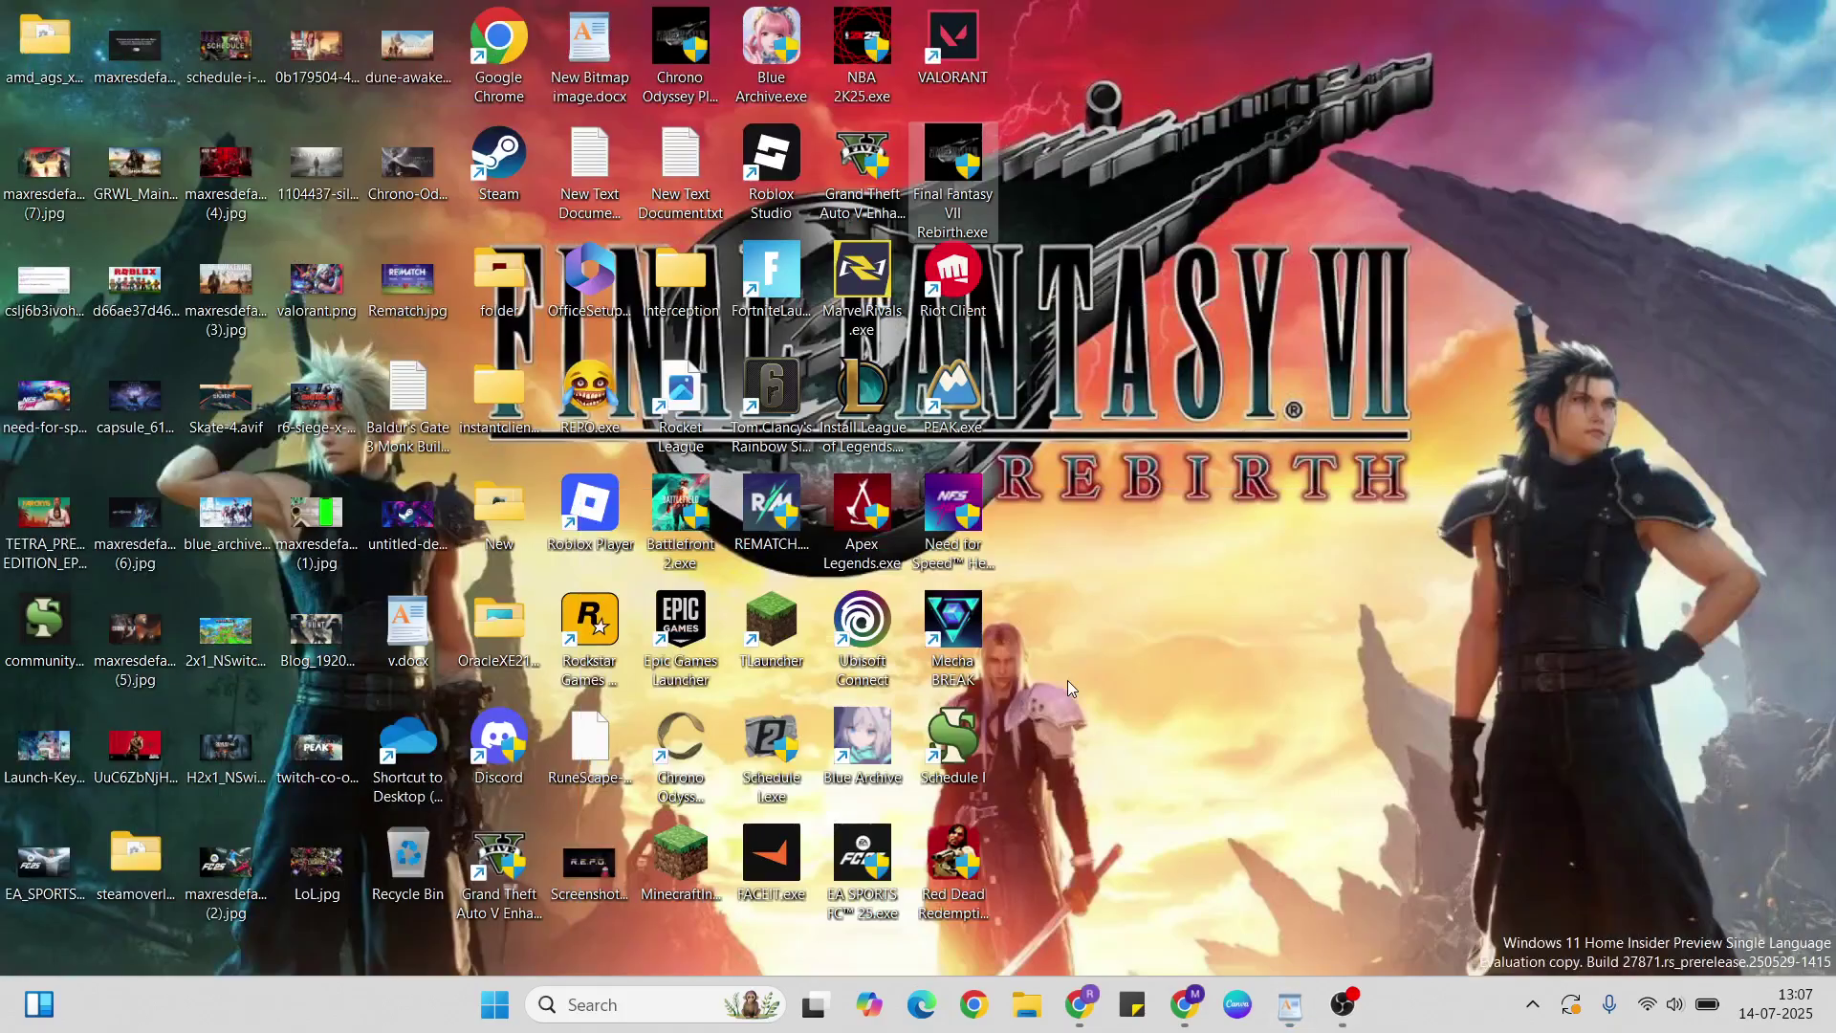
left_click(645, 989)
type("nvid")
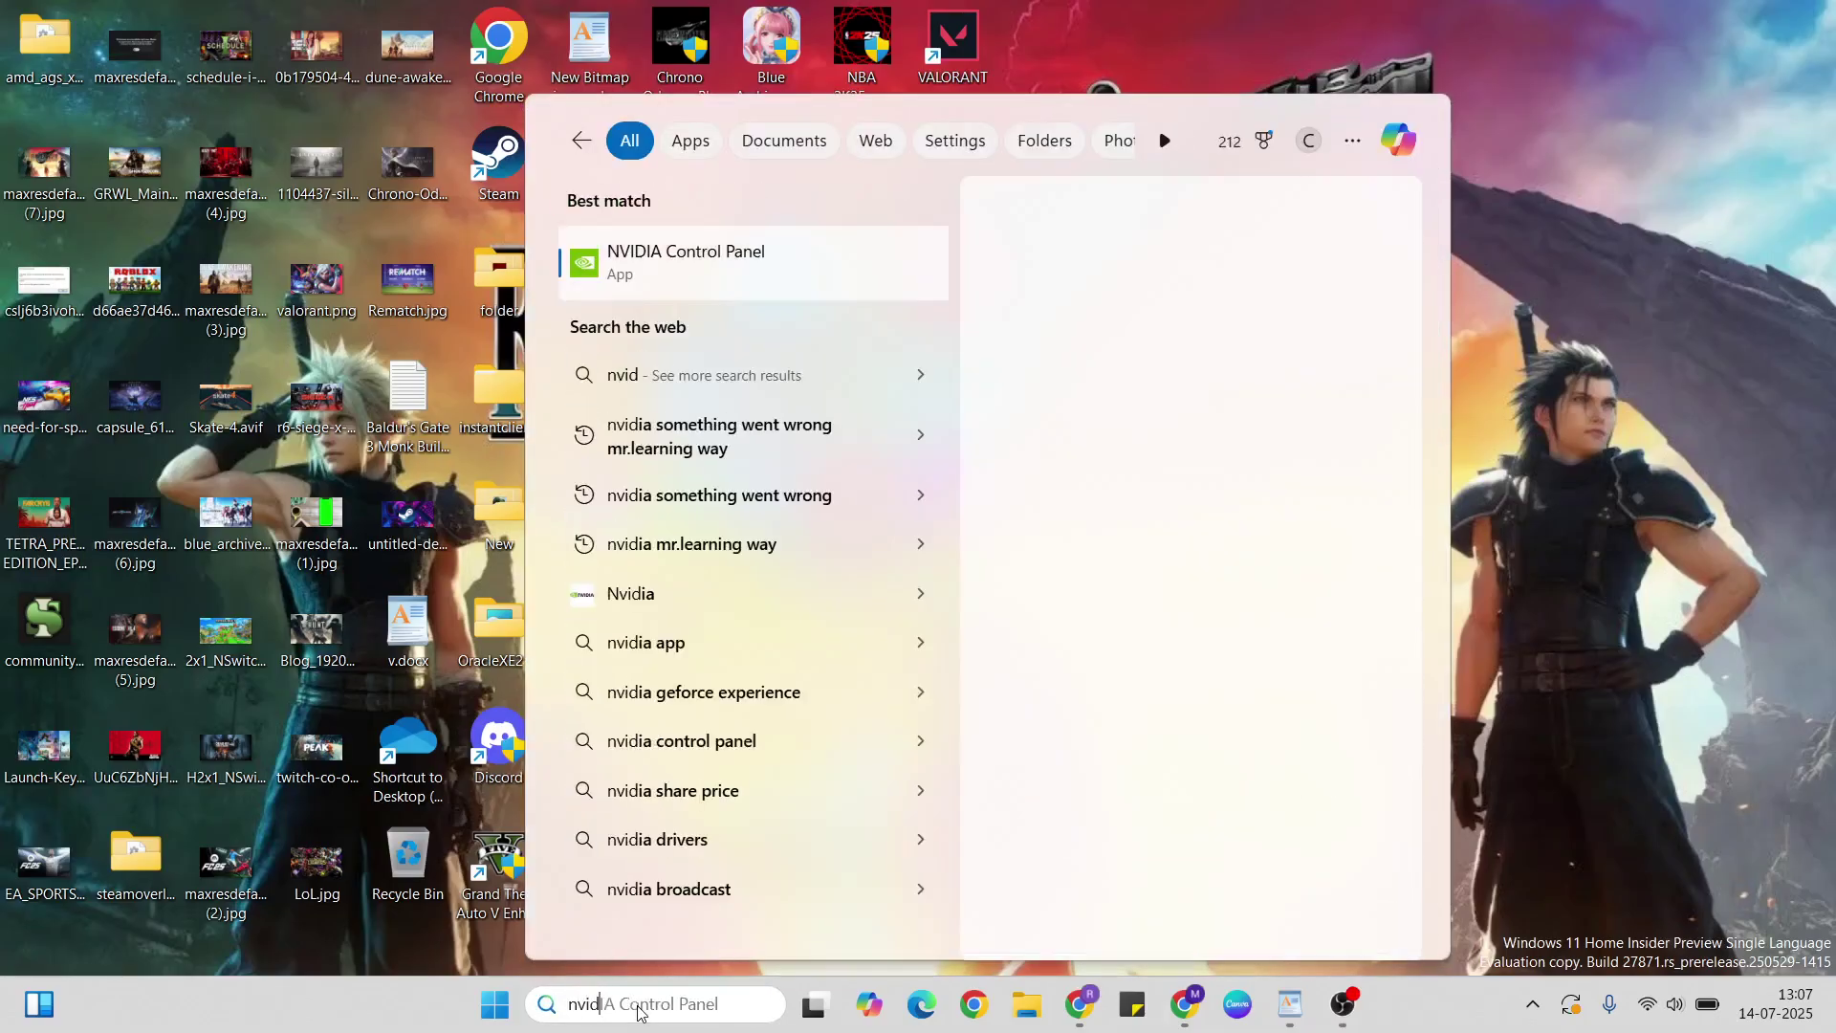
Step: Reopen NVIDIA Control Panel, confirm version 8.1.968.0 under Help > About, then close it
left_click(737, 275)
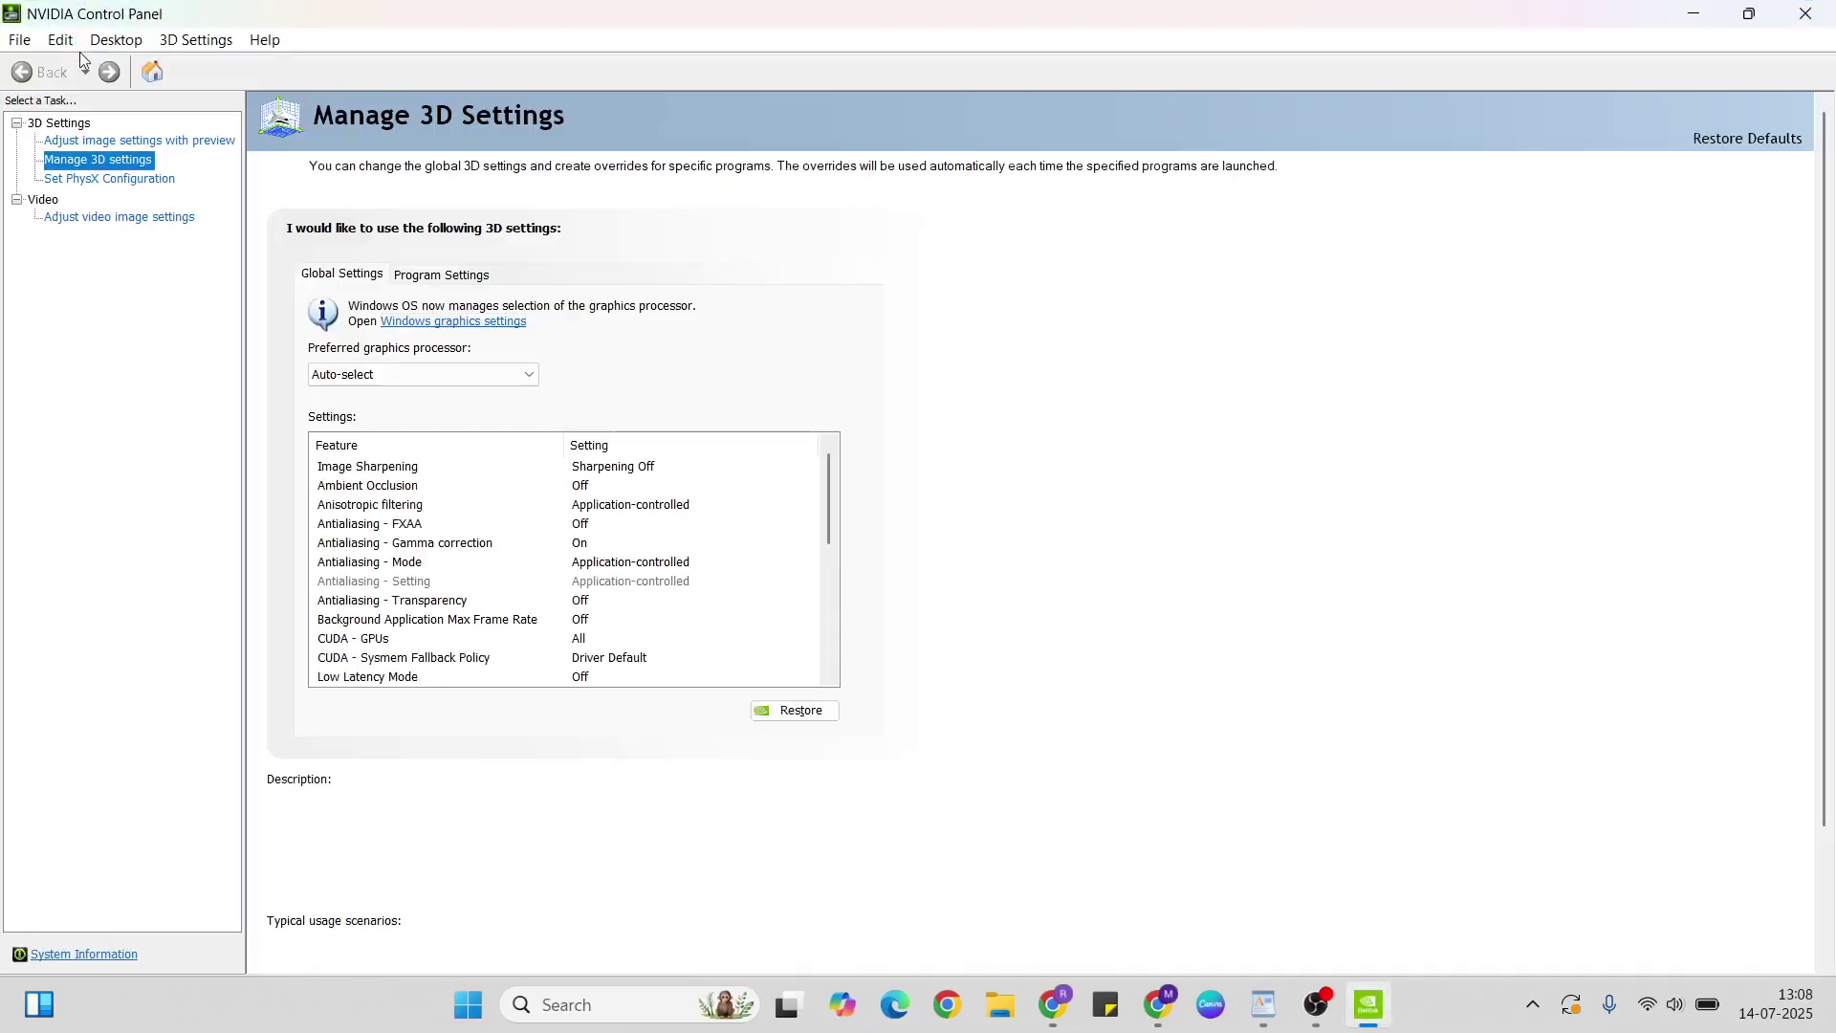
left_click(280, 39)
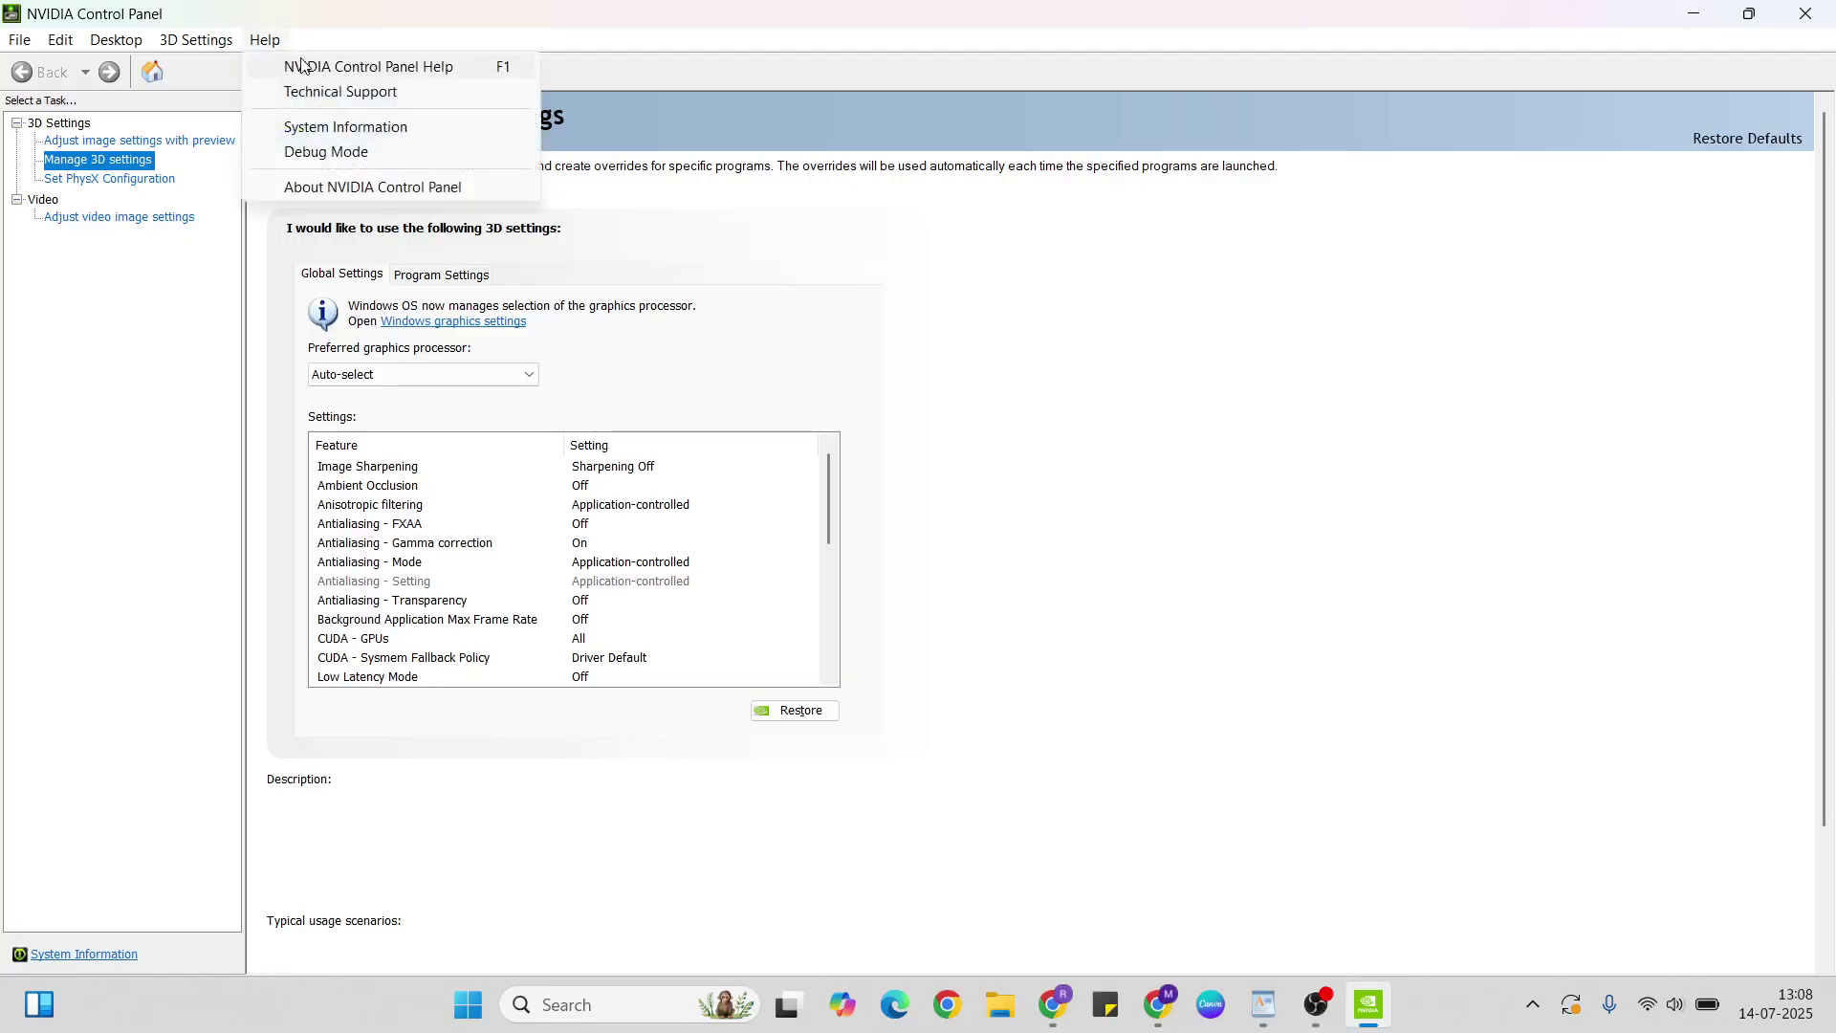
left_click(373, 188)
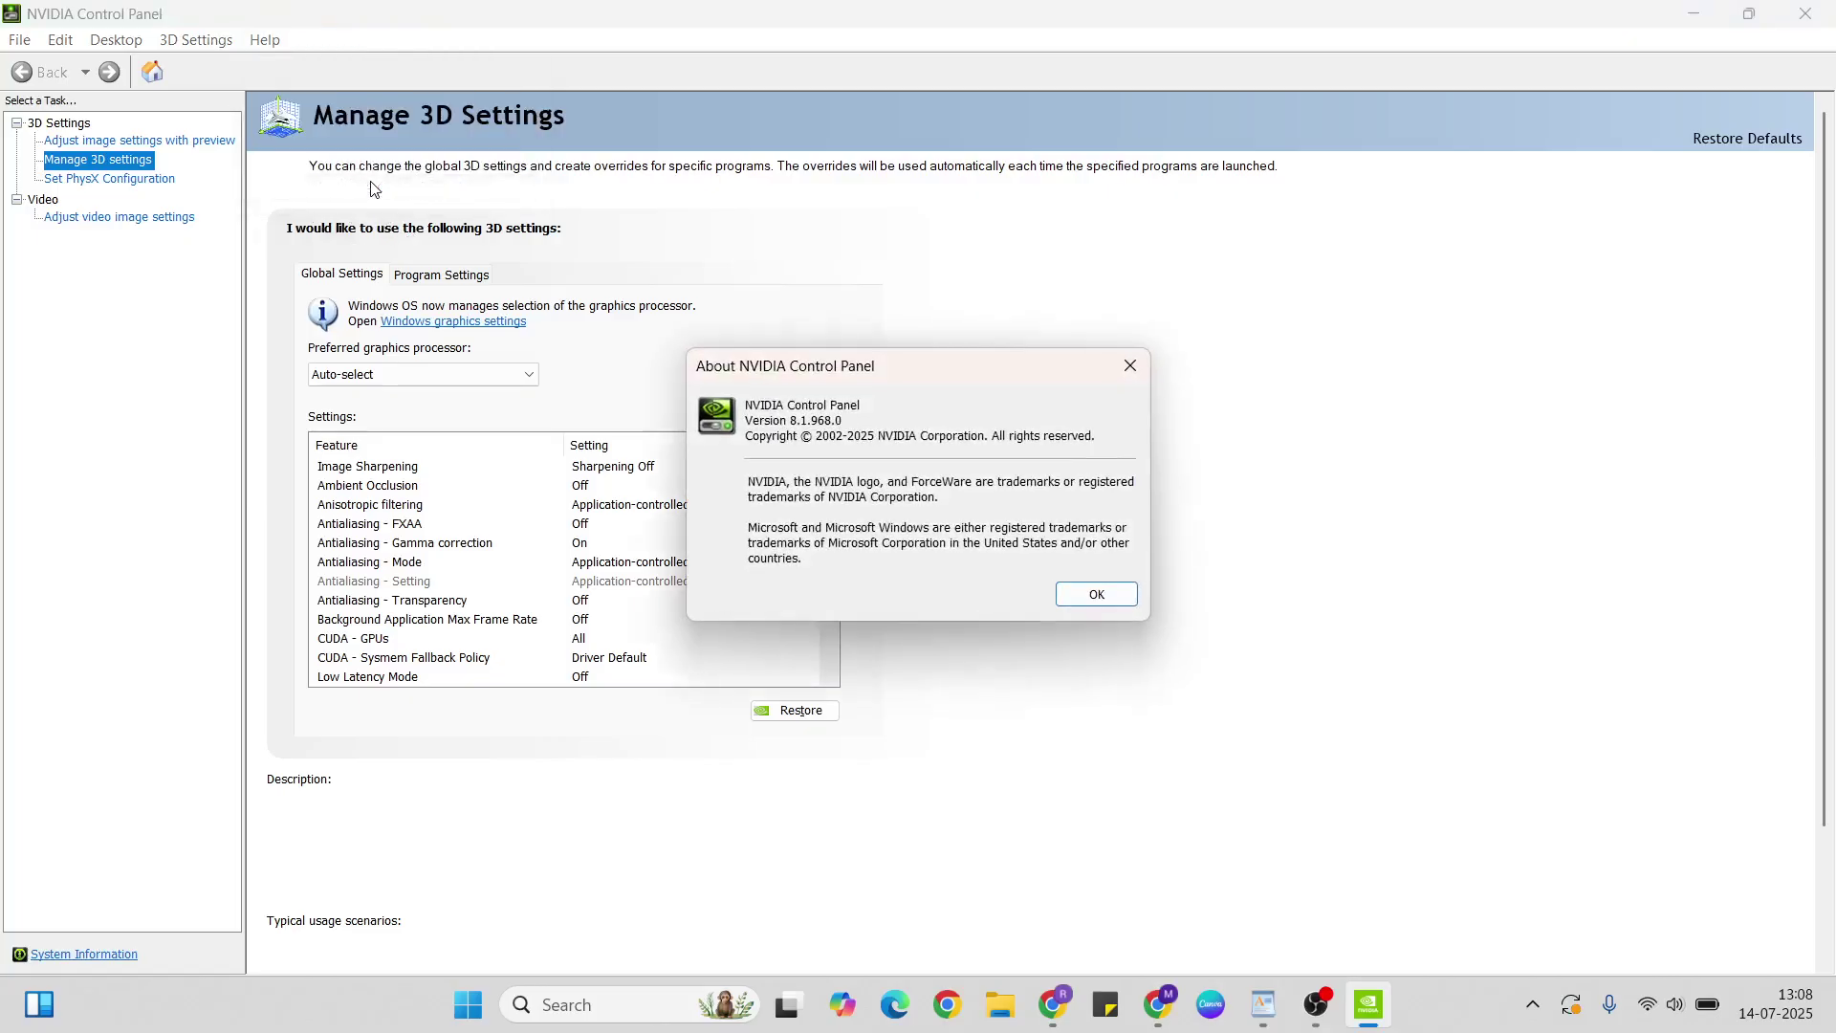
left_click(1096, 603)
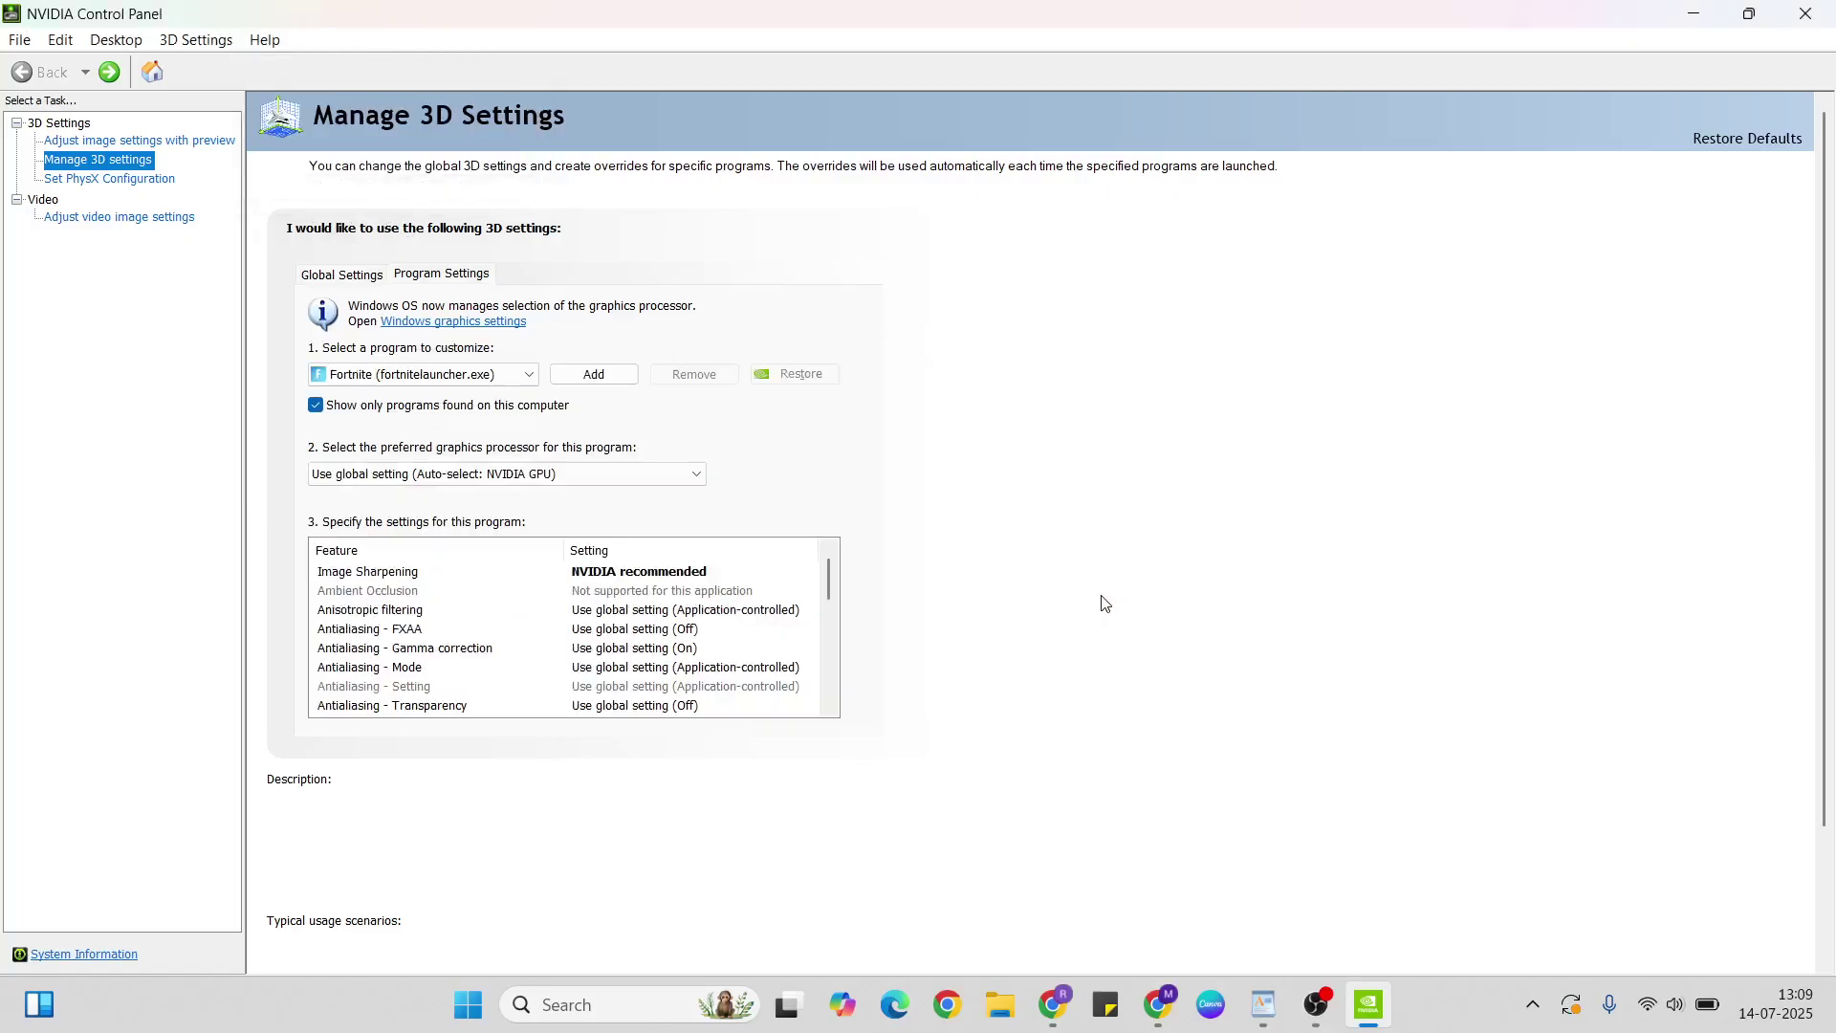
left_click(1803, 13)
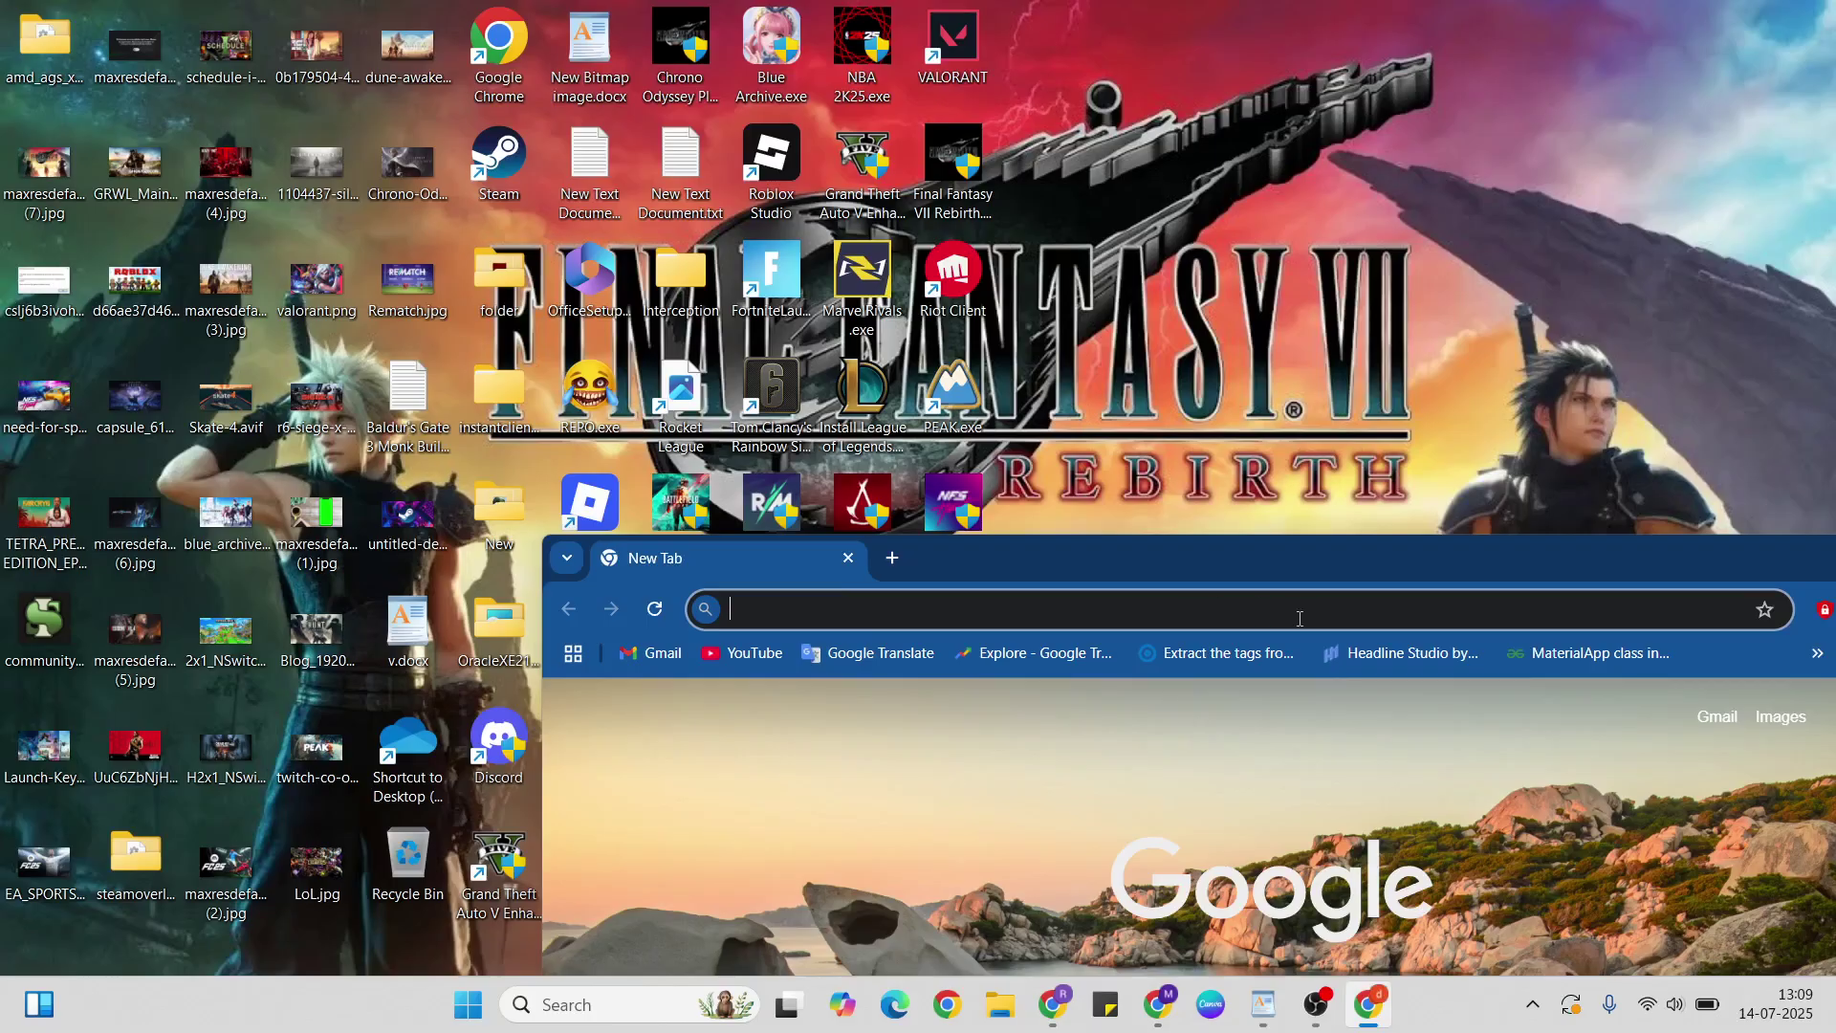
left_click(937, 613)
type("nvidia")
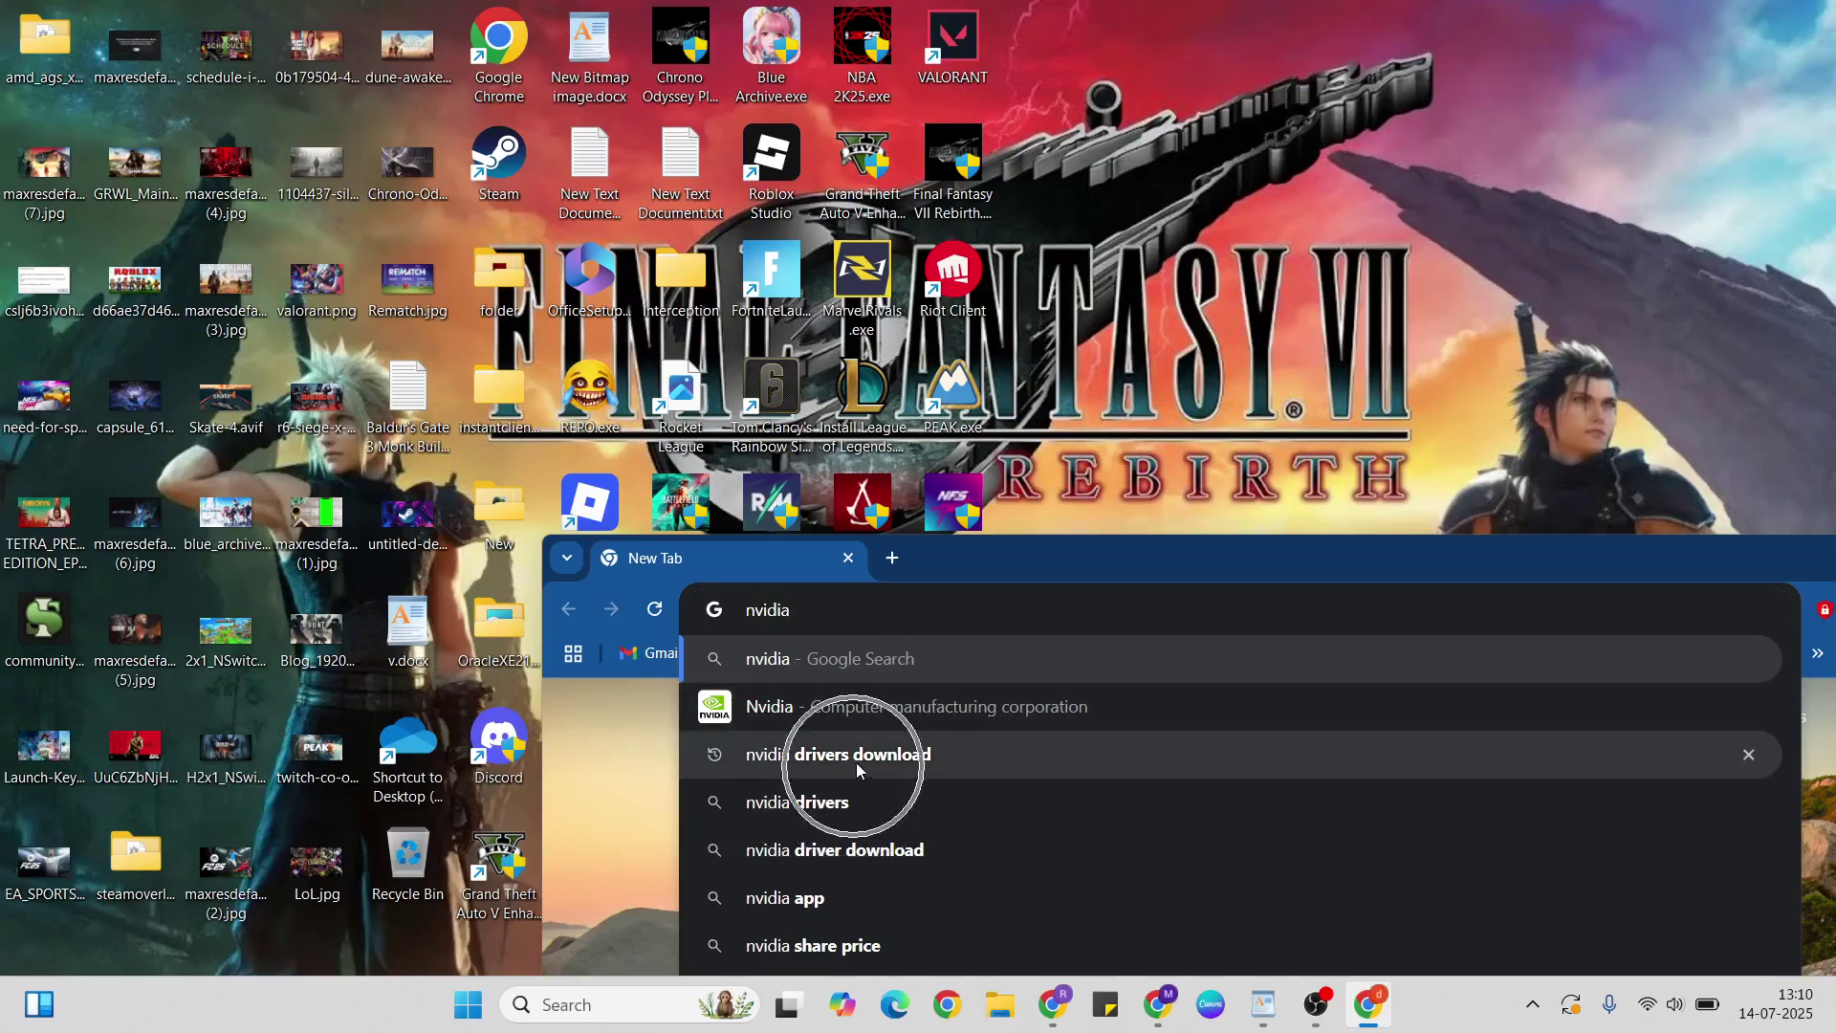
double_click(1074, 554)
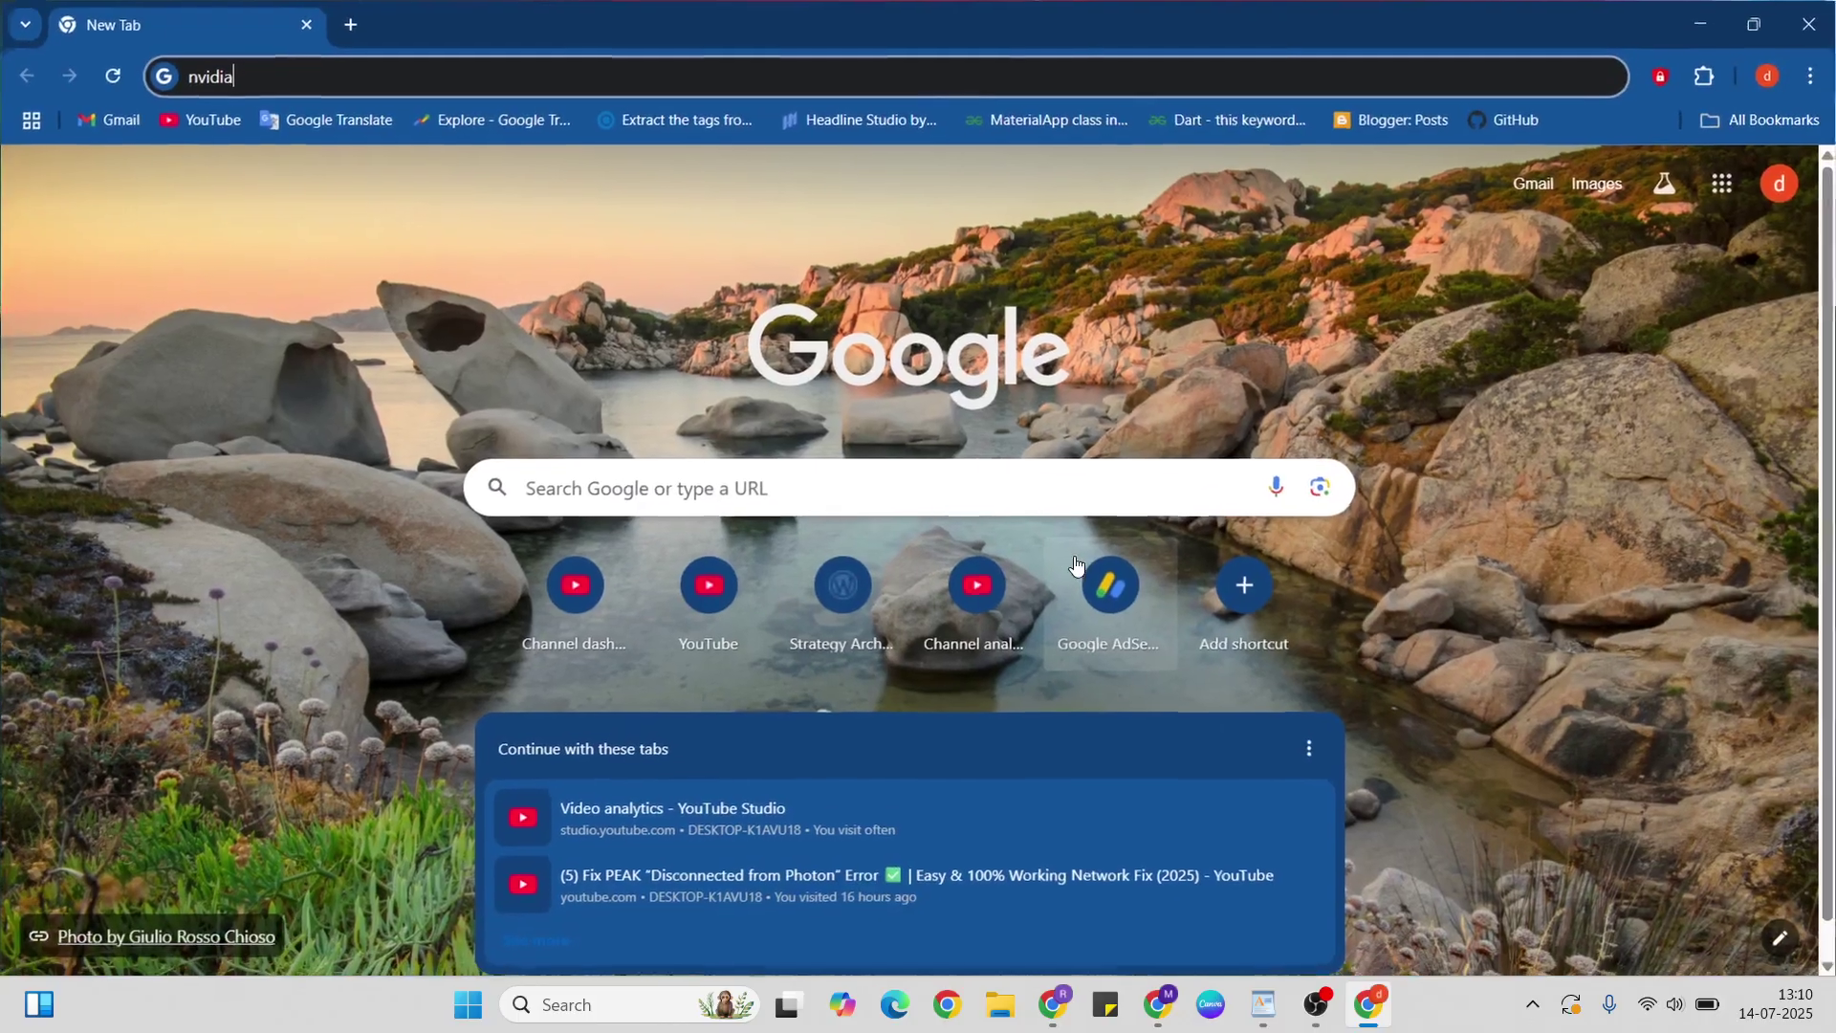
left_click(1808, 23)
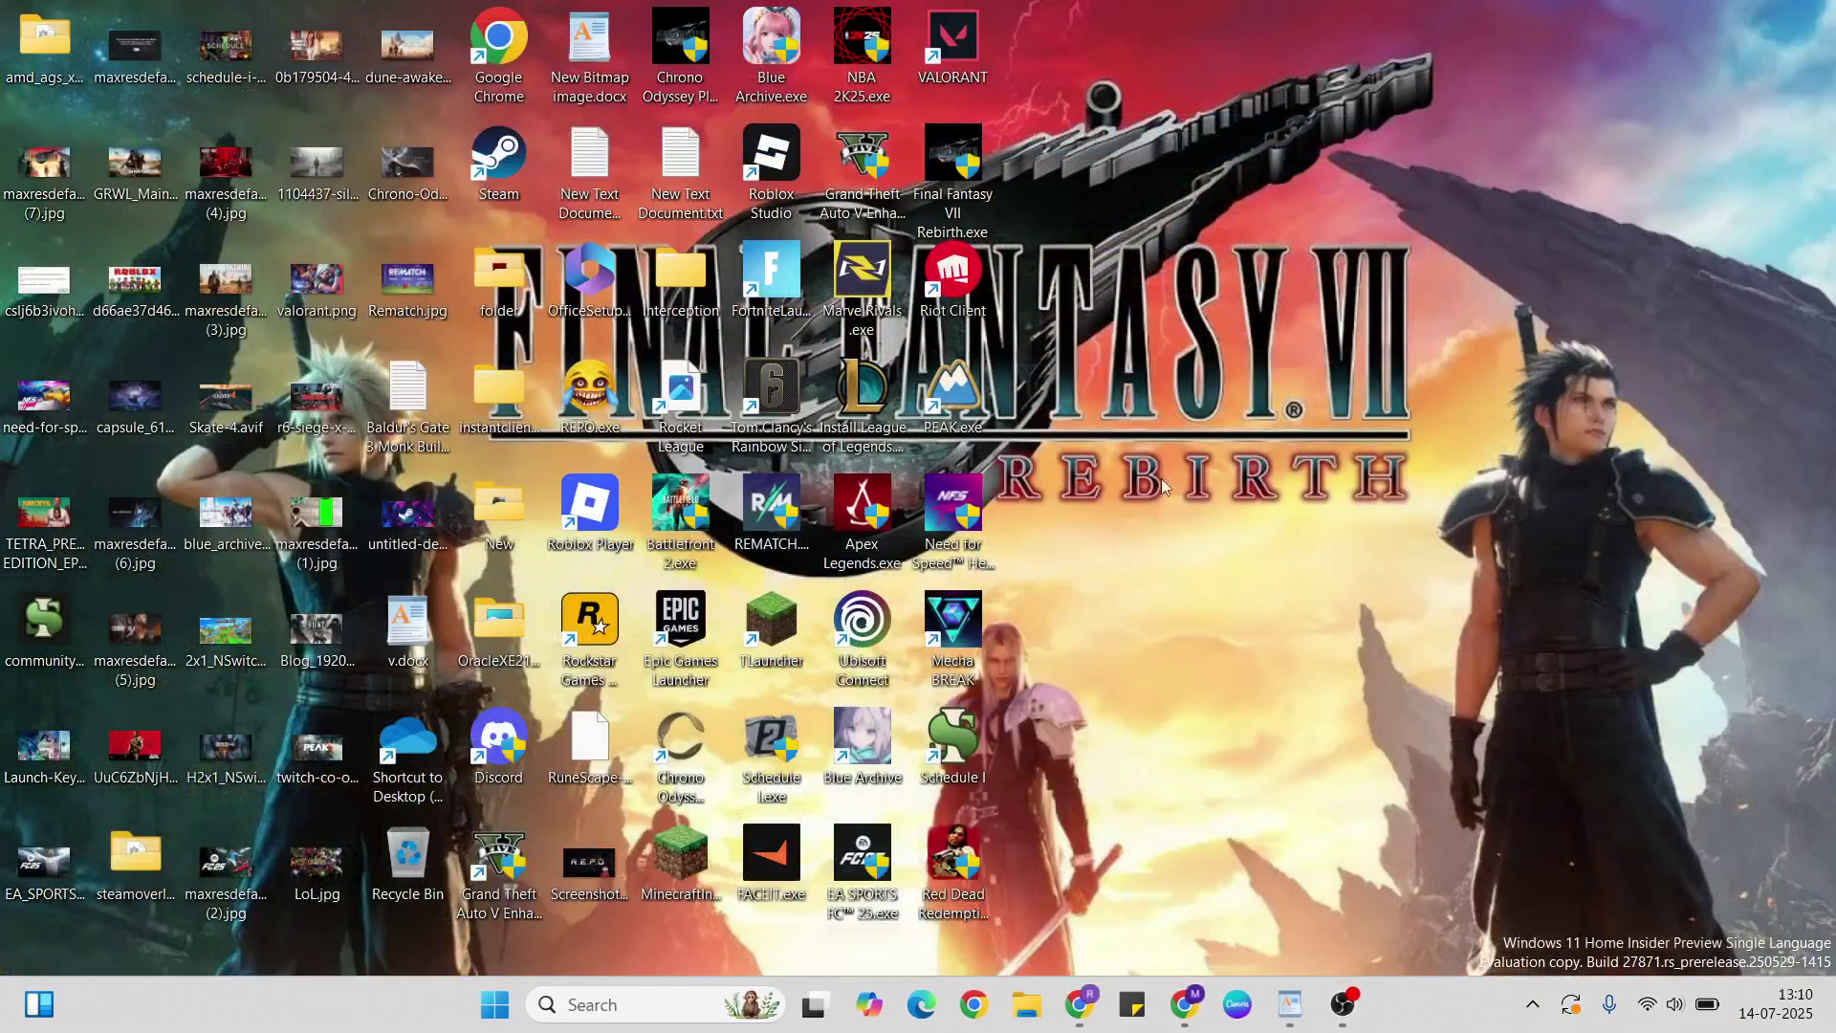
left_click(1290, 1004)
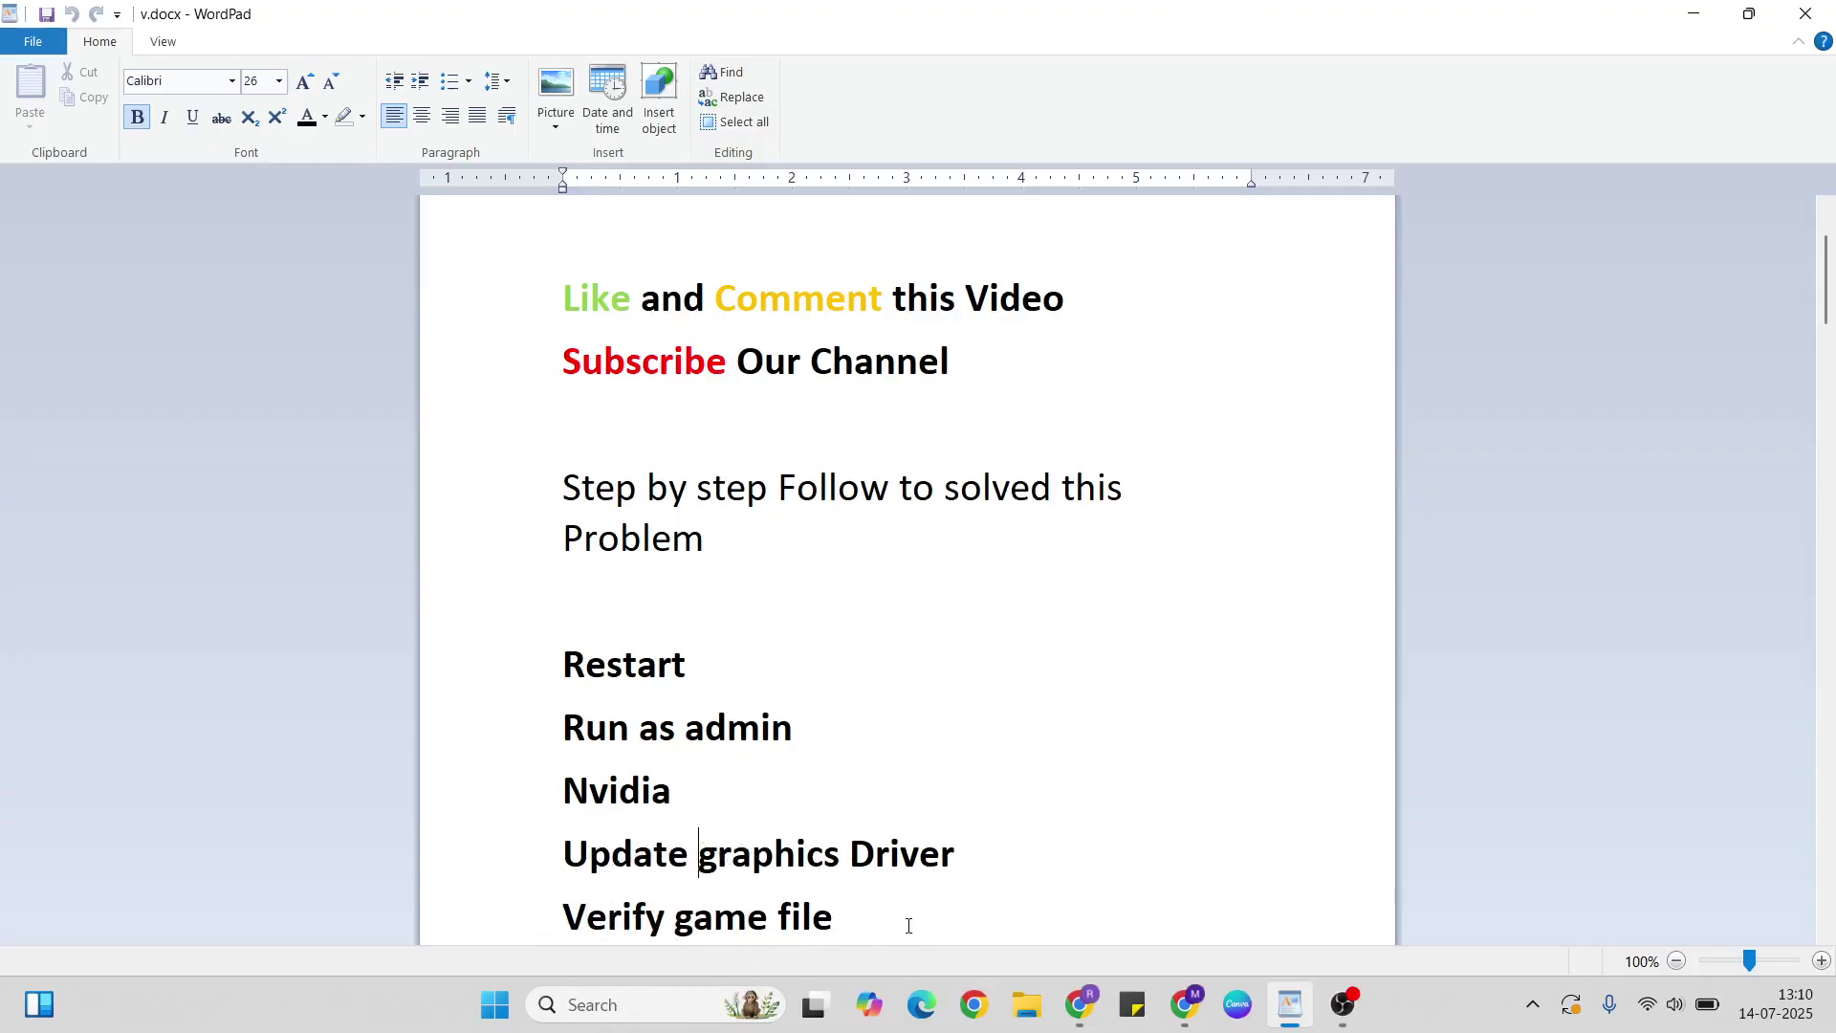
key("super+d")
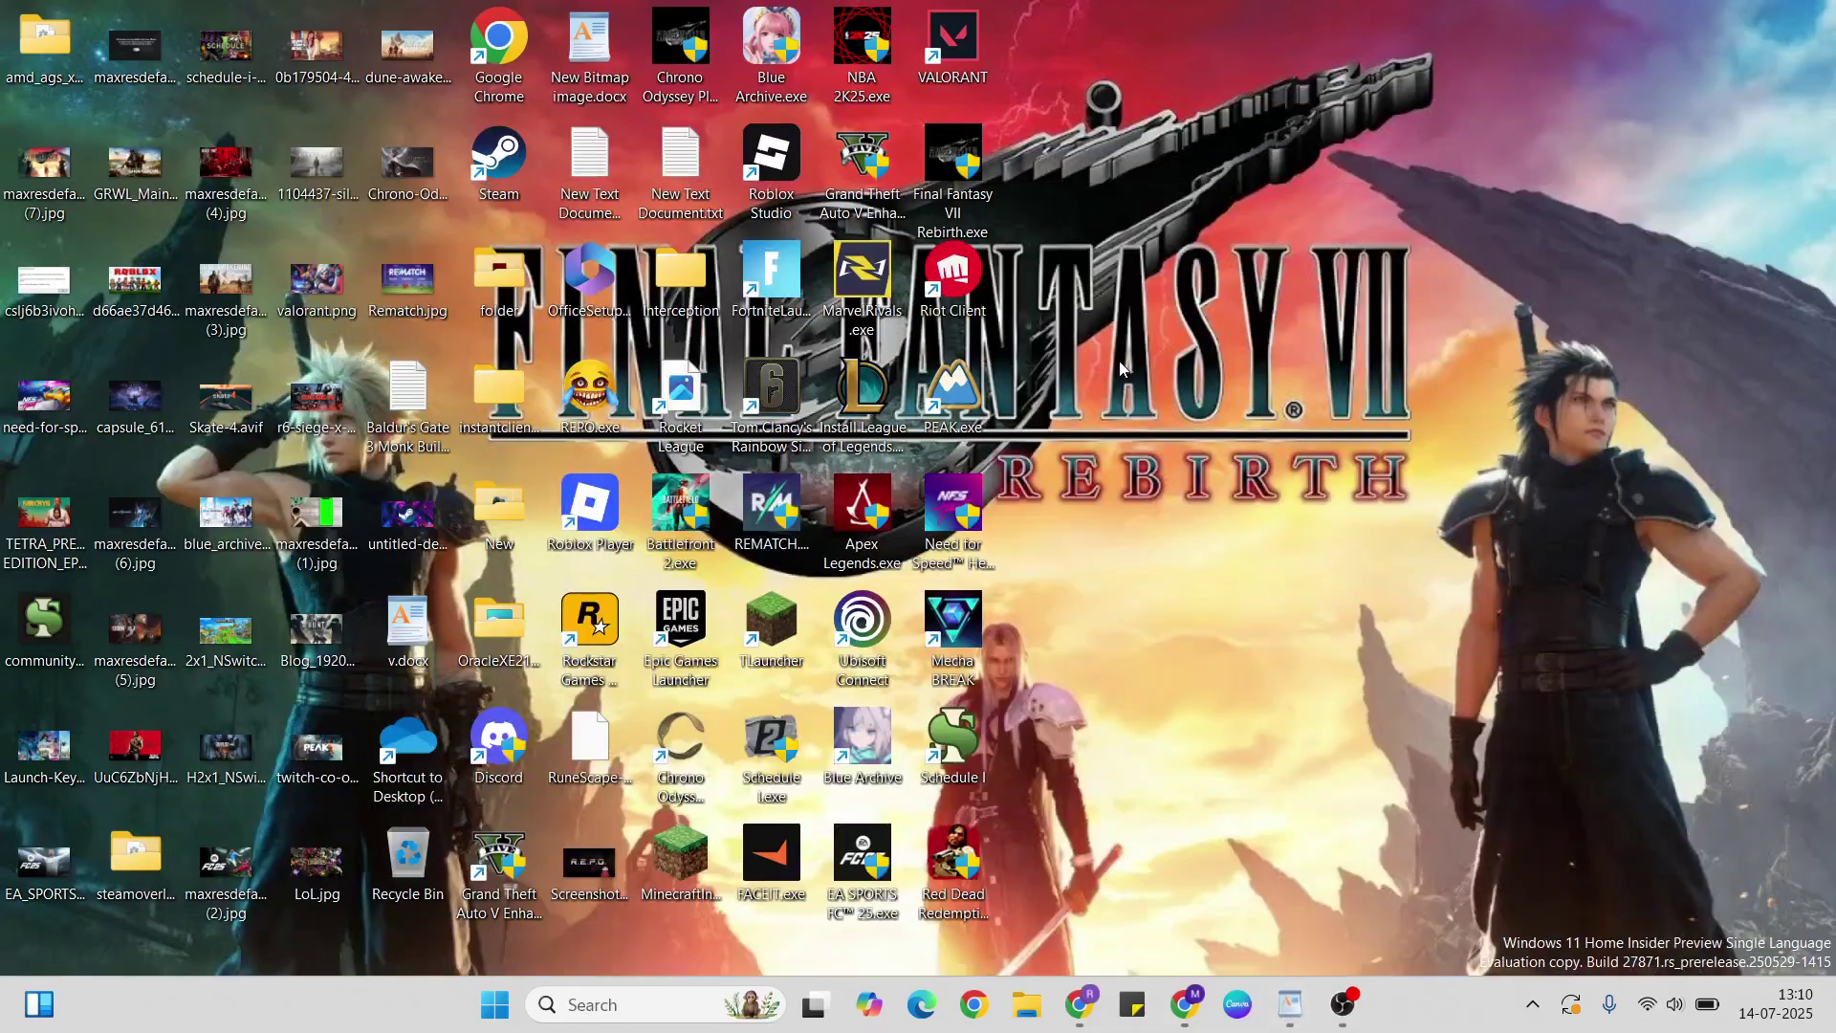
left_click(513, 153)
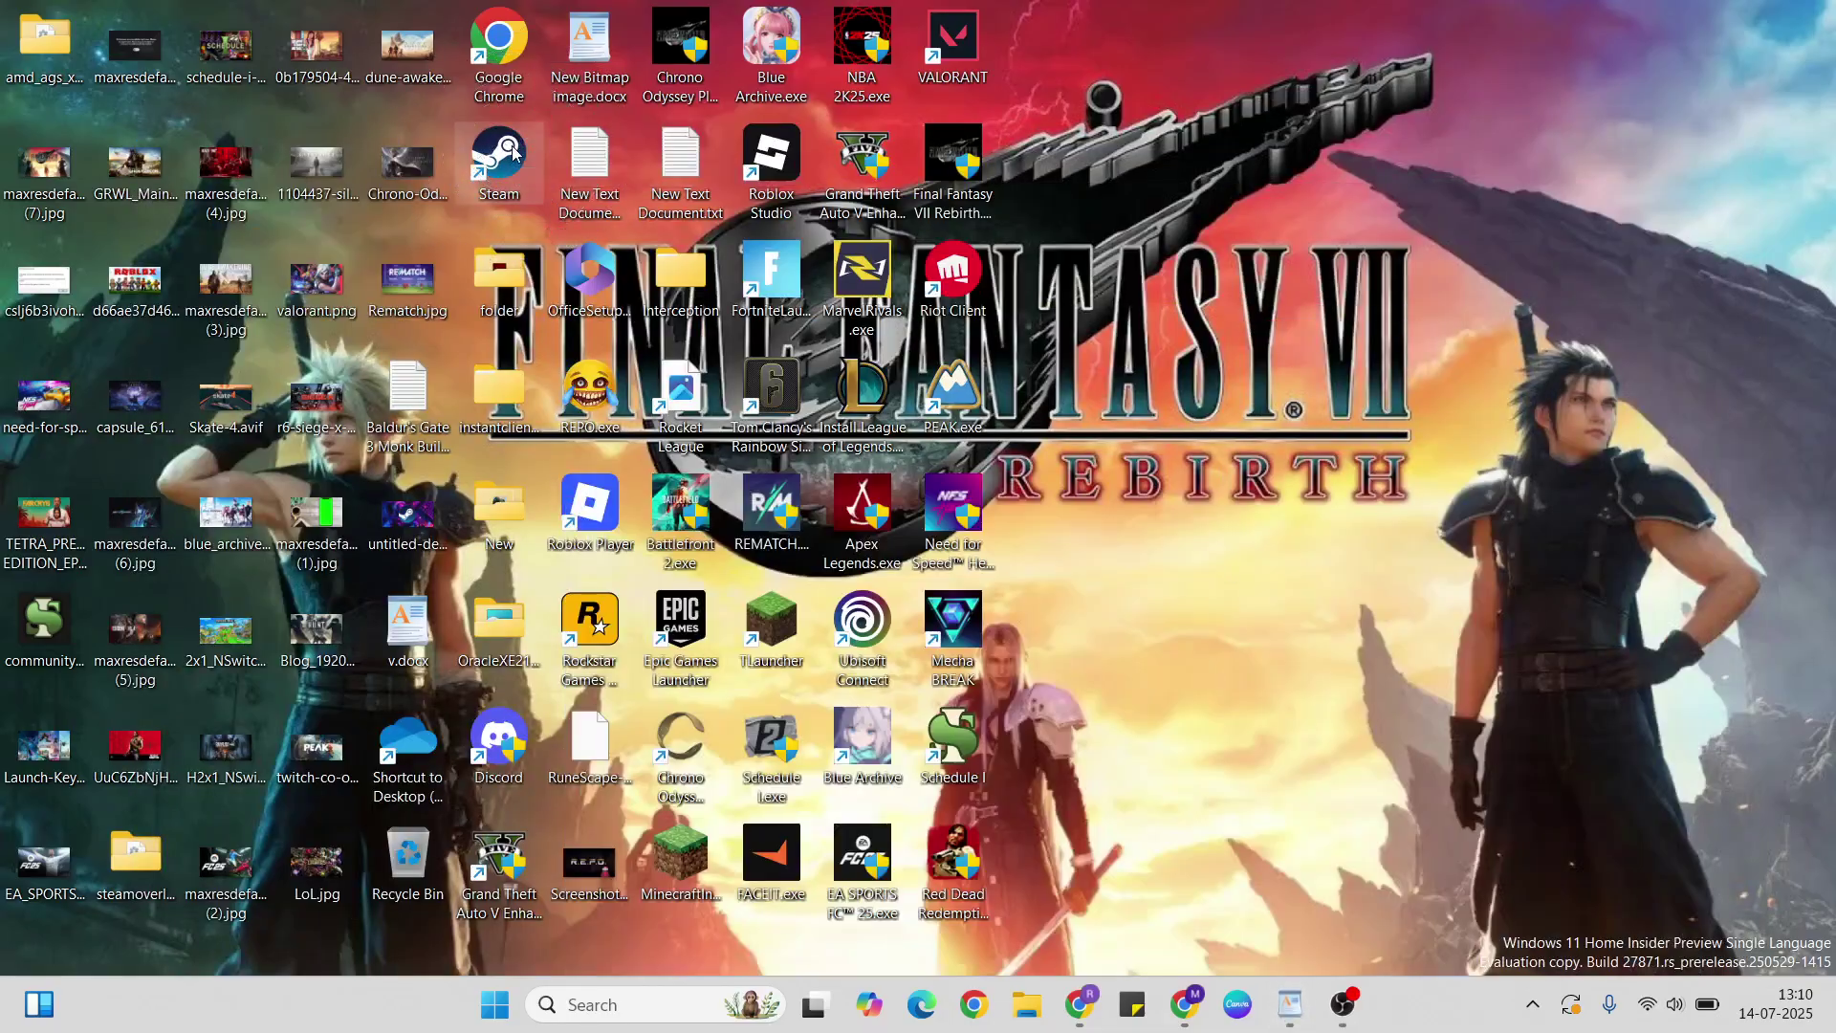
Step: Launch Steam and select Final Fantasy VII Rebirth in the Library
double_click(513, 153)
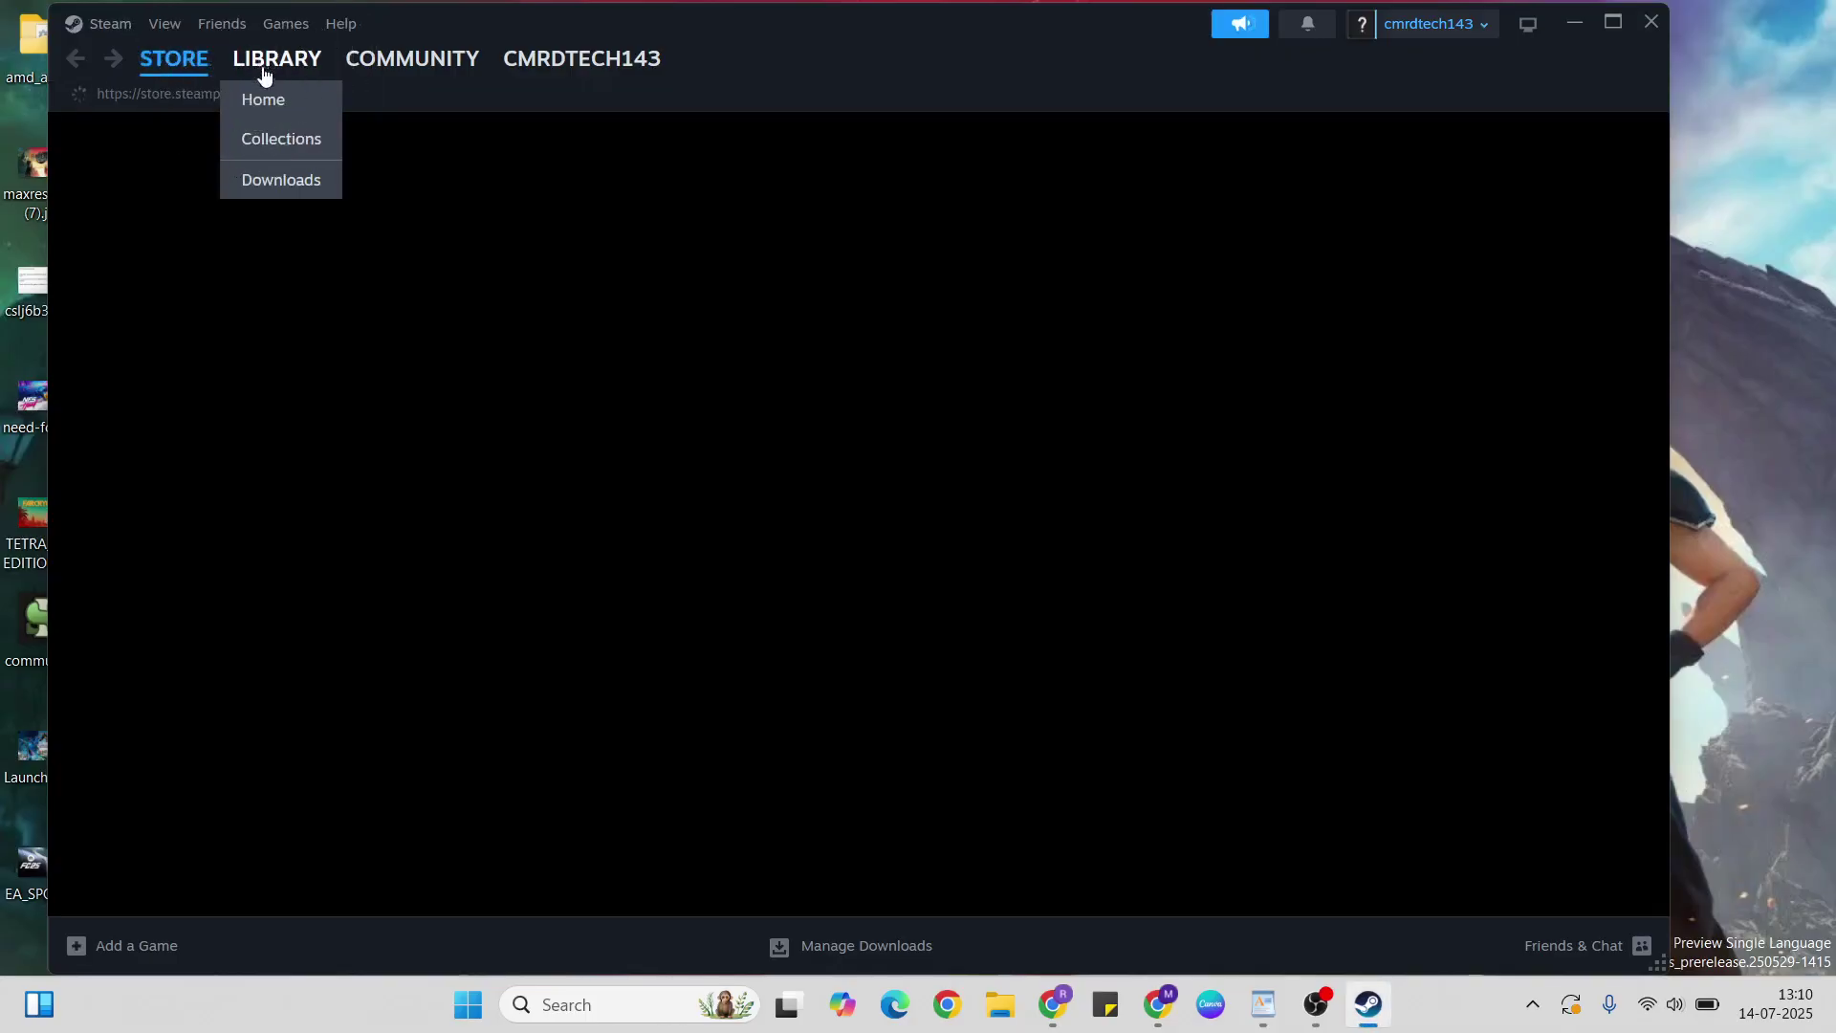
left_click(266, 69)
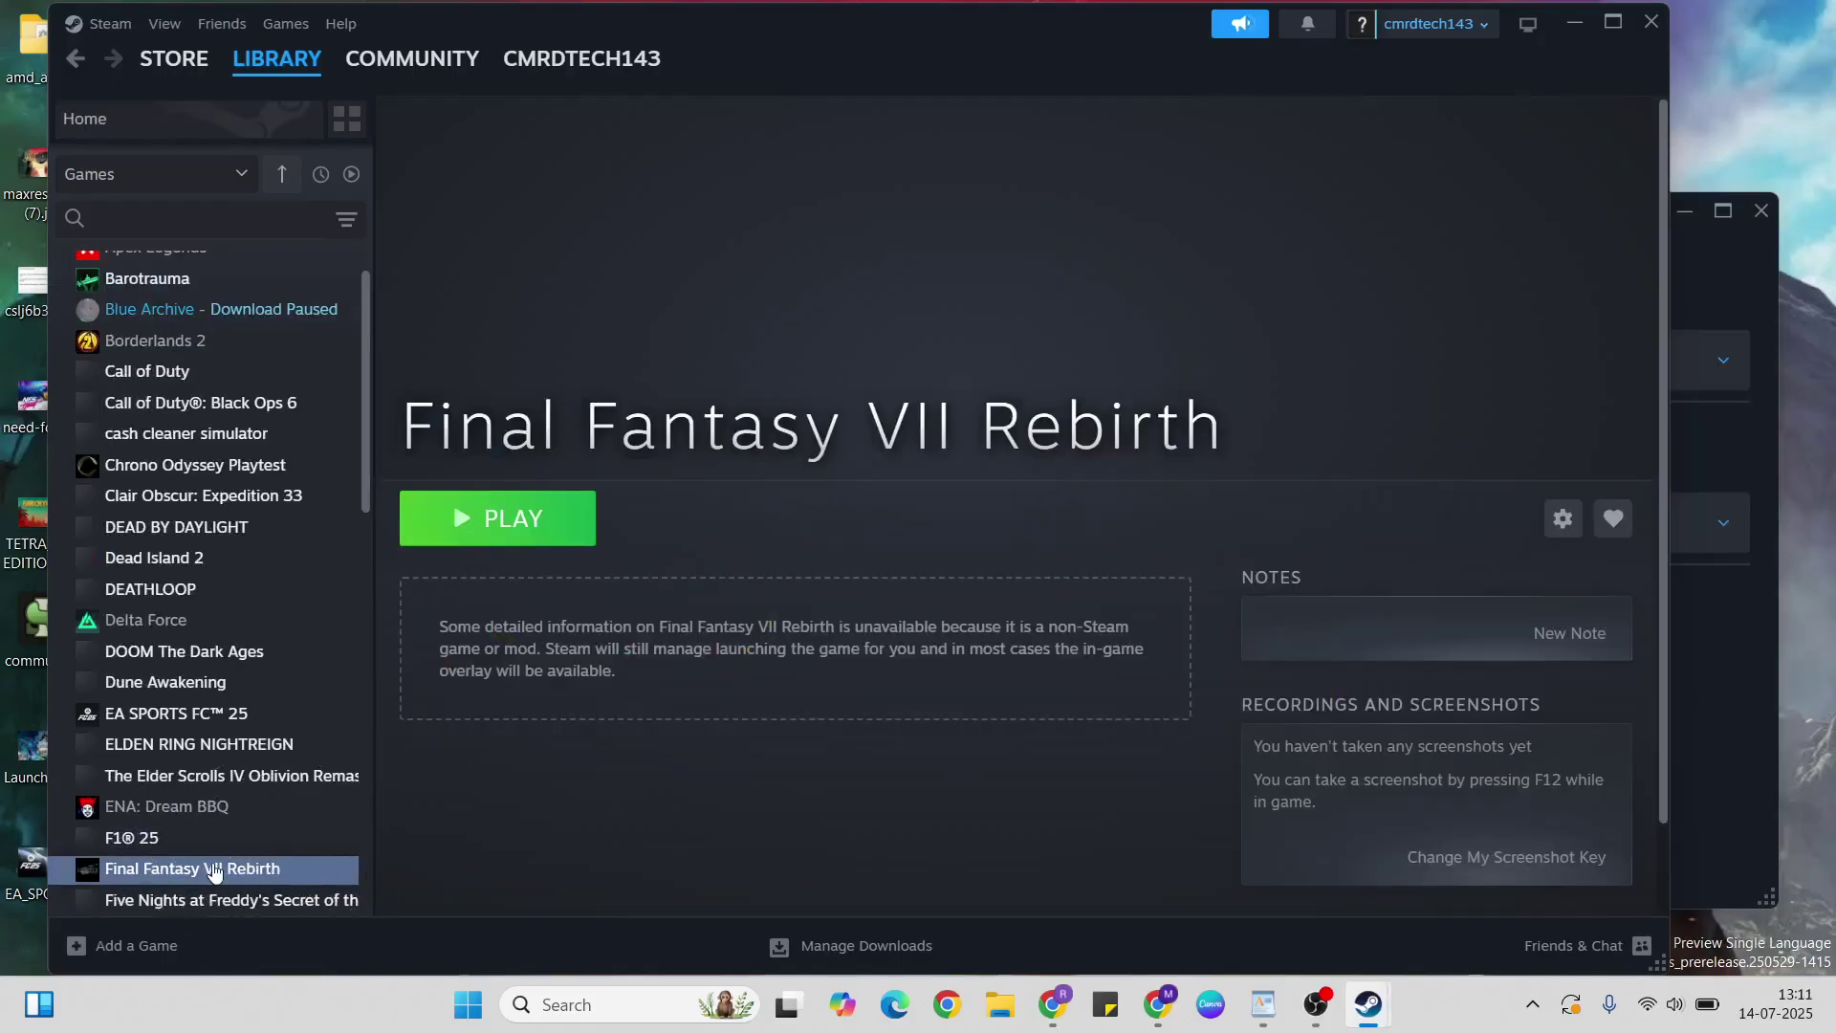
left_click(787, 646)
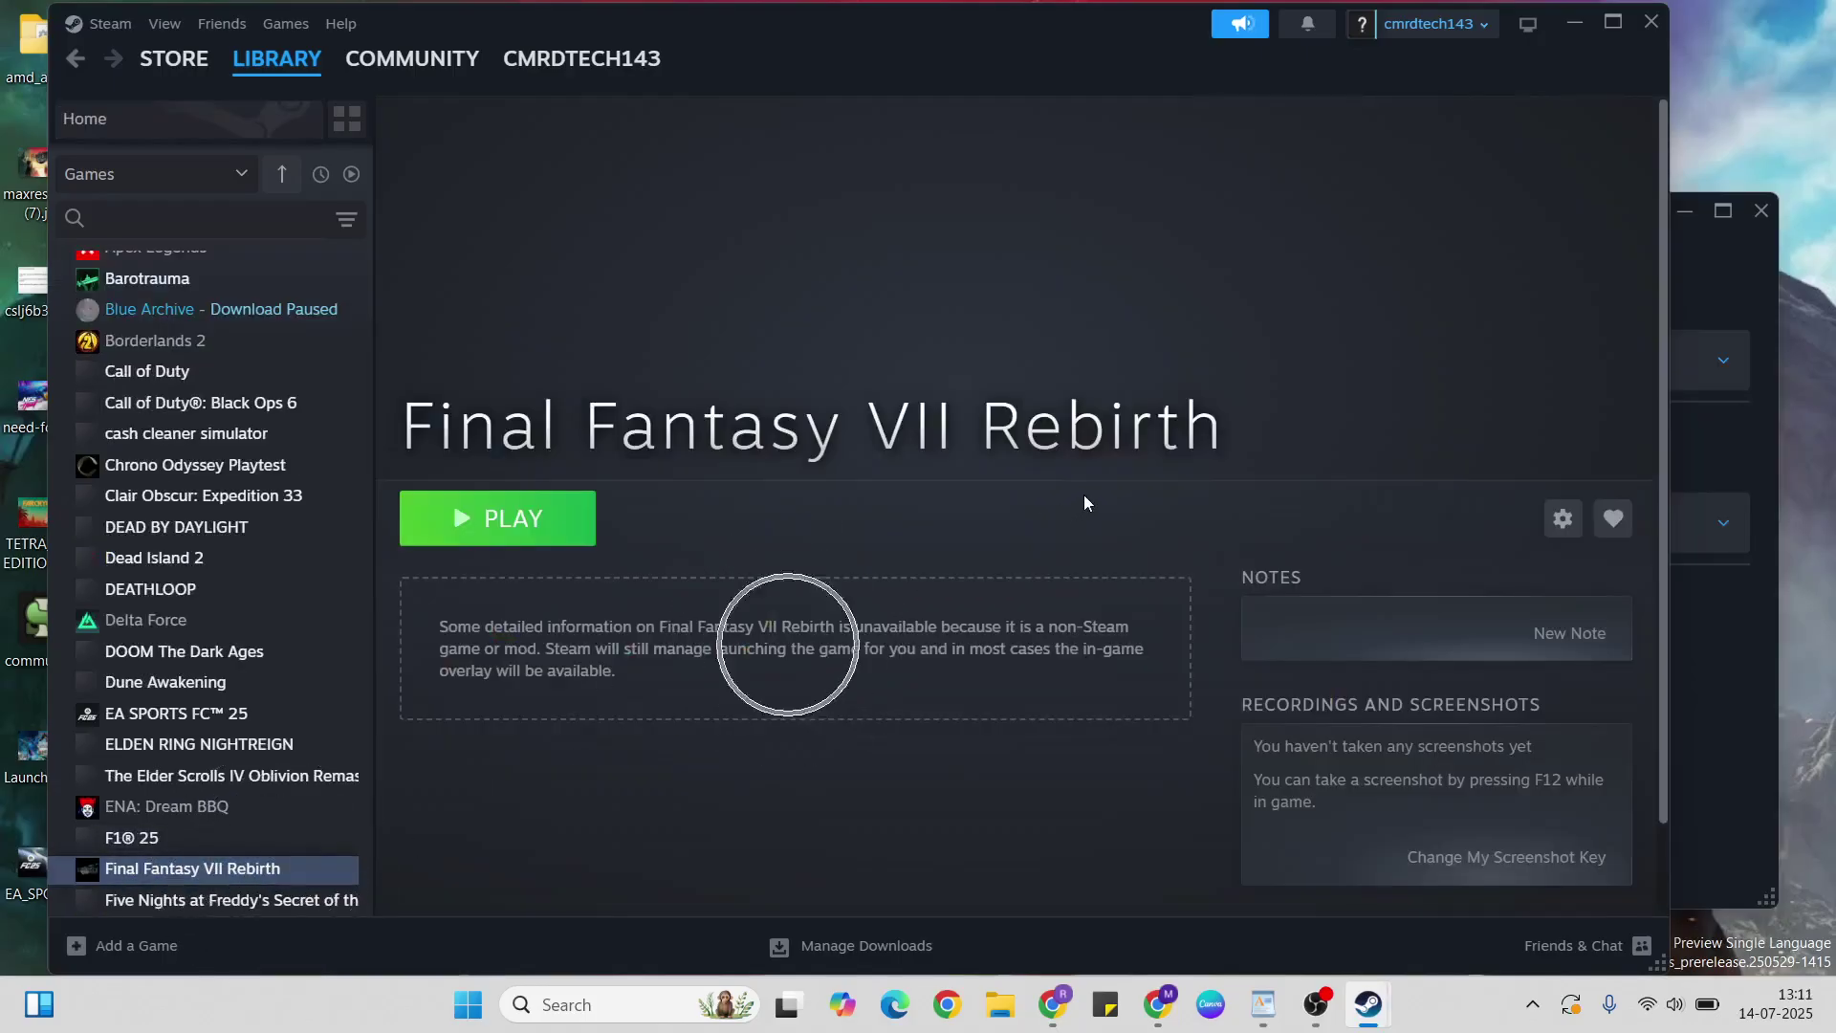
Step: Run Verify integrity of game files from the game's Installed Files properties
left_click(1559, 519)
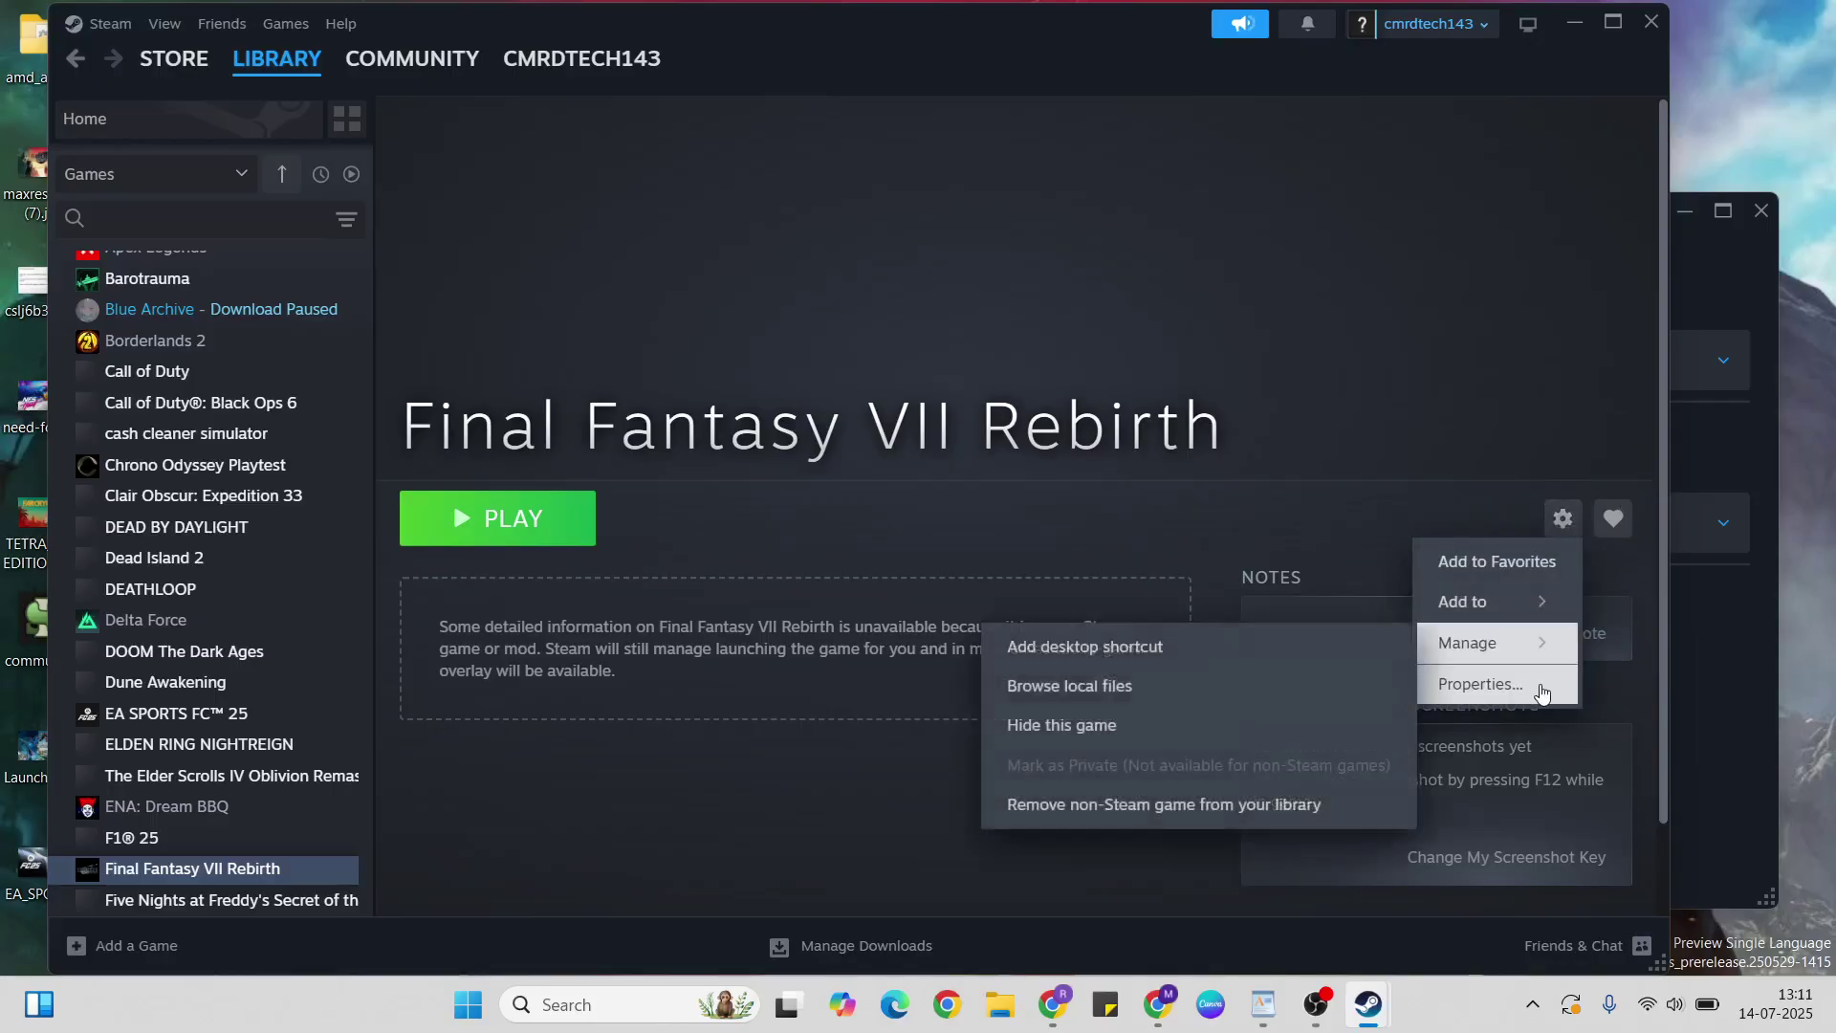
left_click(1540, 686)
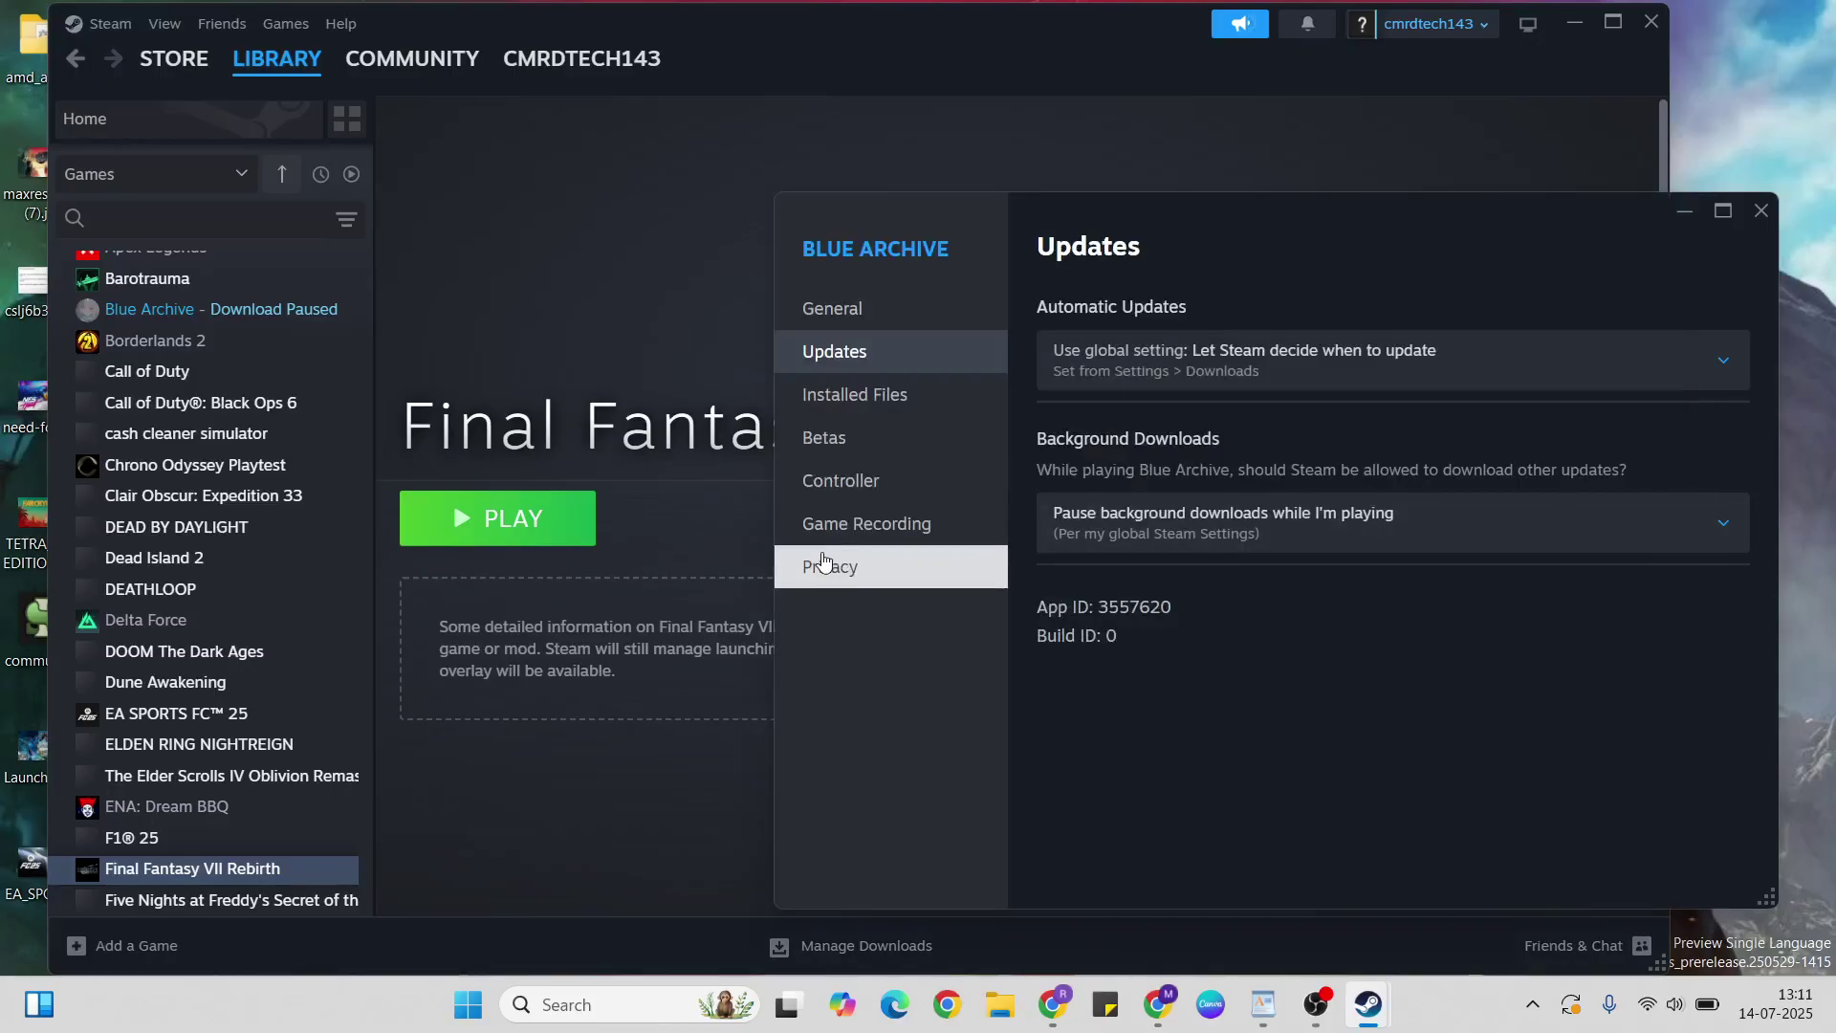
left_click(904, 396)
left_click(1651, 567)
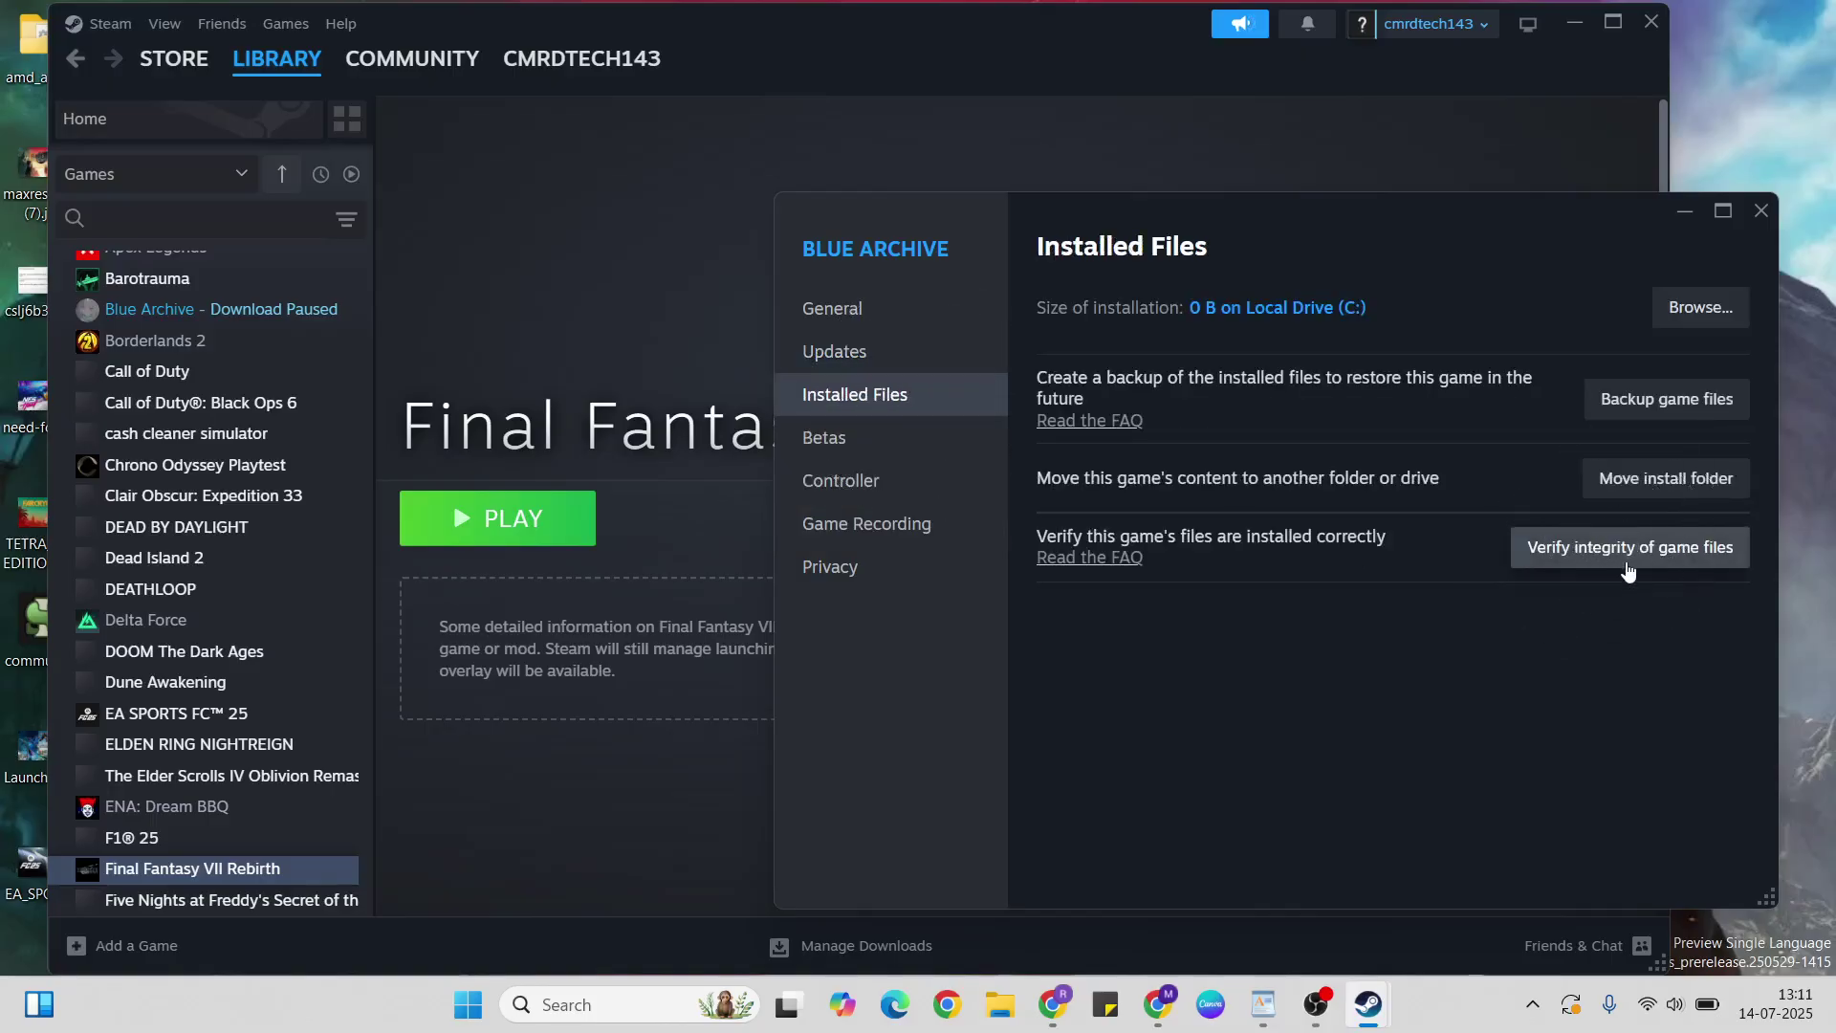
left_click(1627, 563)
left_click(1629, 558)
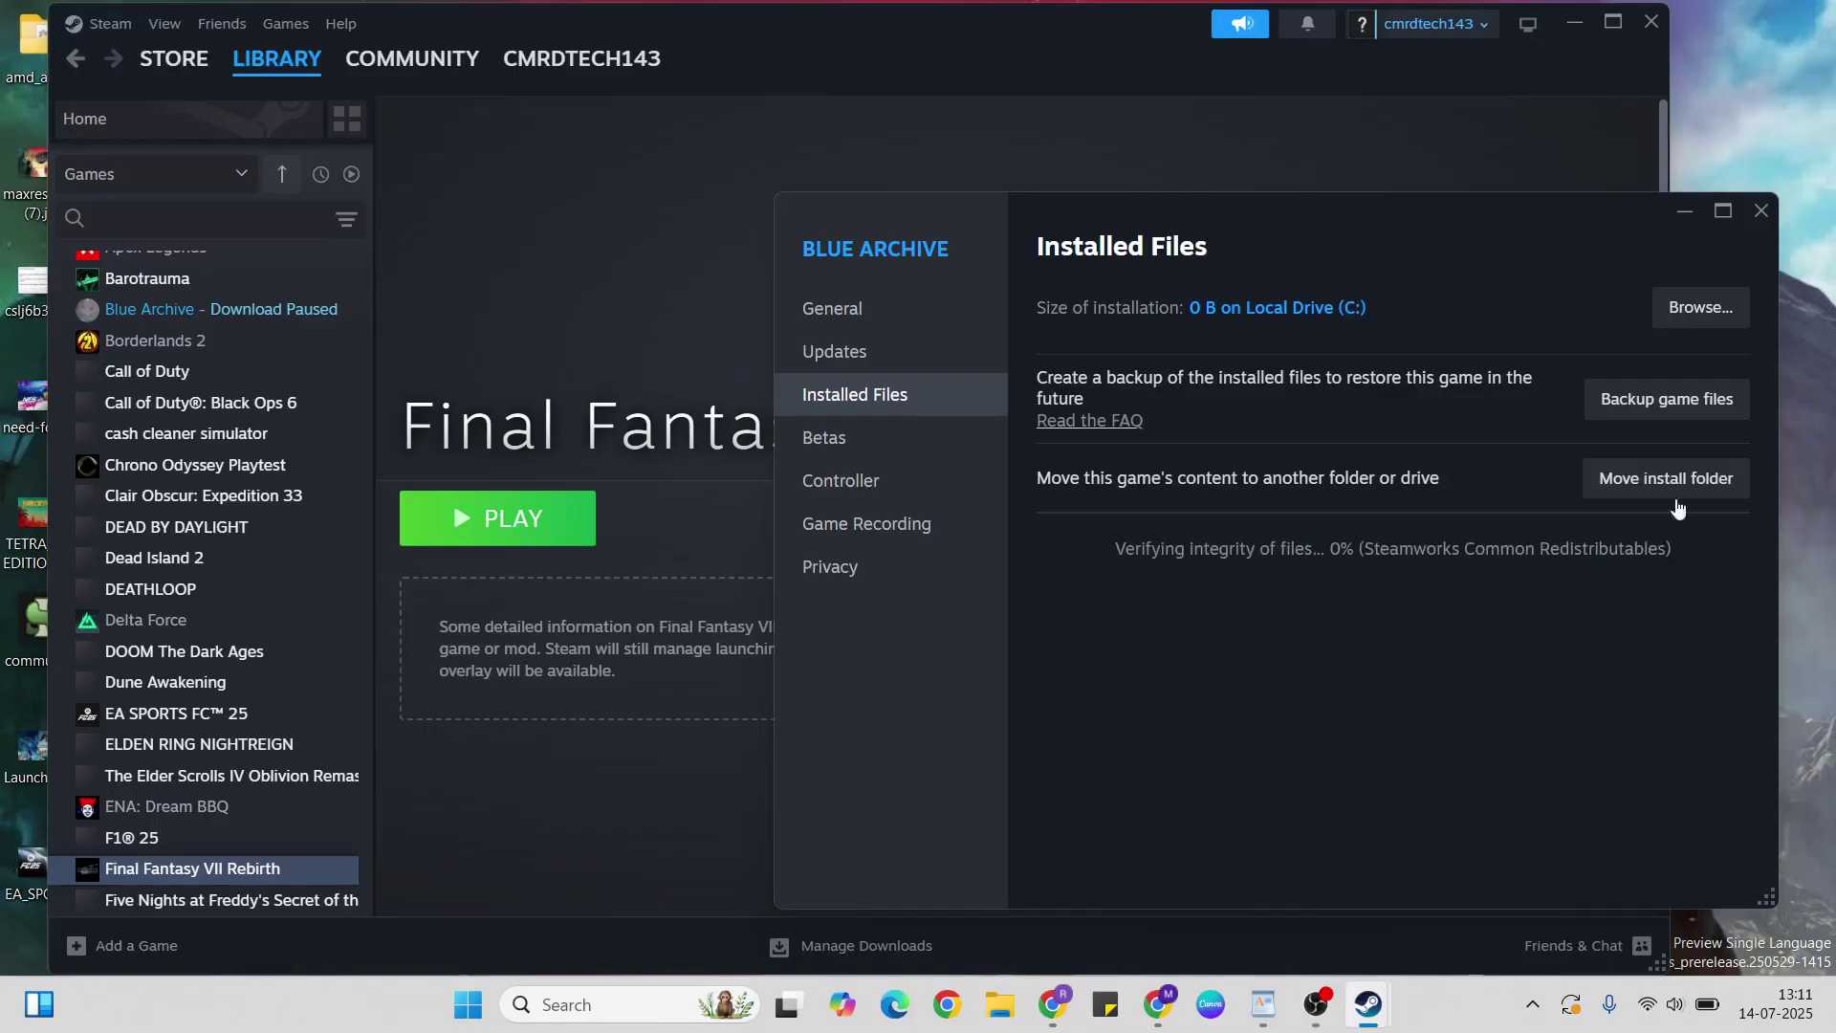
Step: Close Steam, dismiss the Start power options, and return to the end of the WordPad checklist
left_click(1752, 221)
left_click(1651, 23)
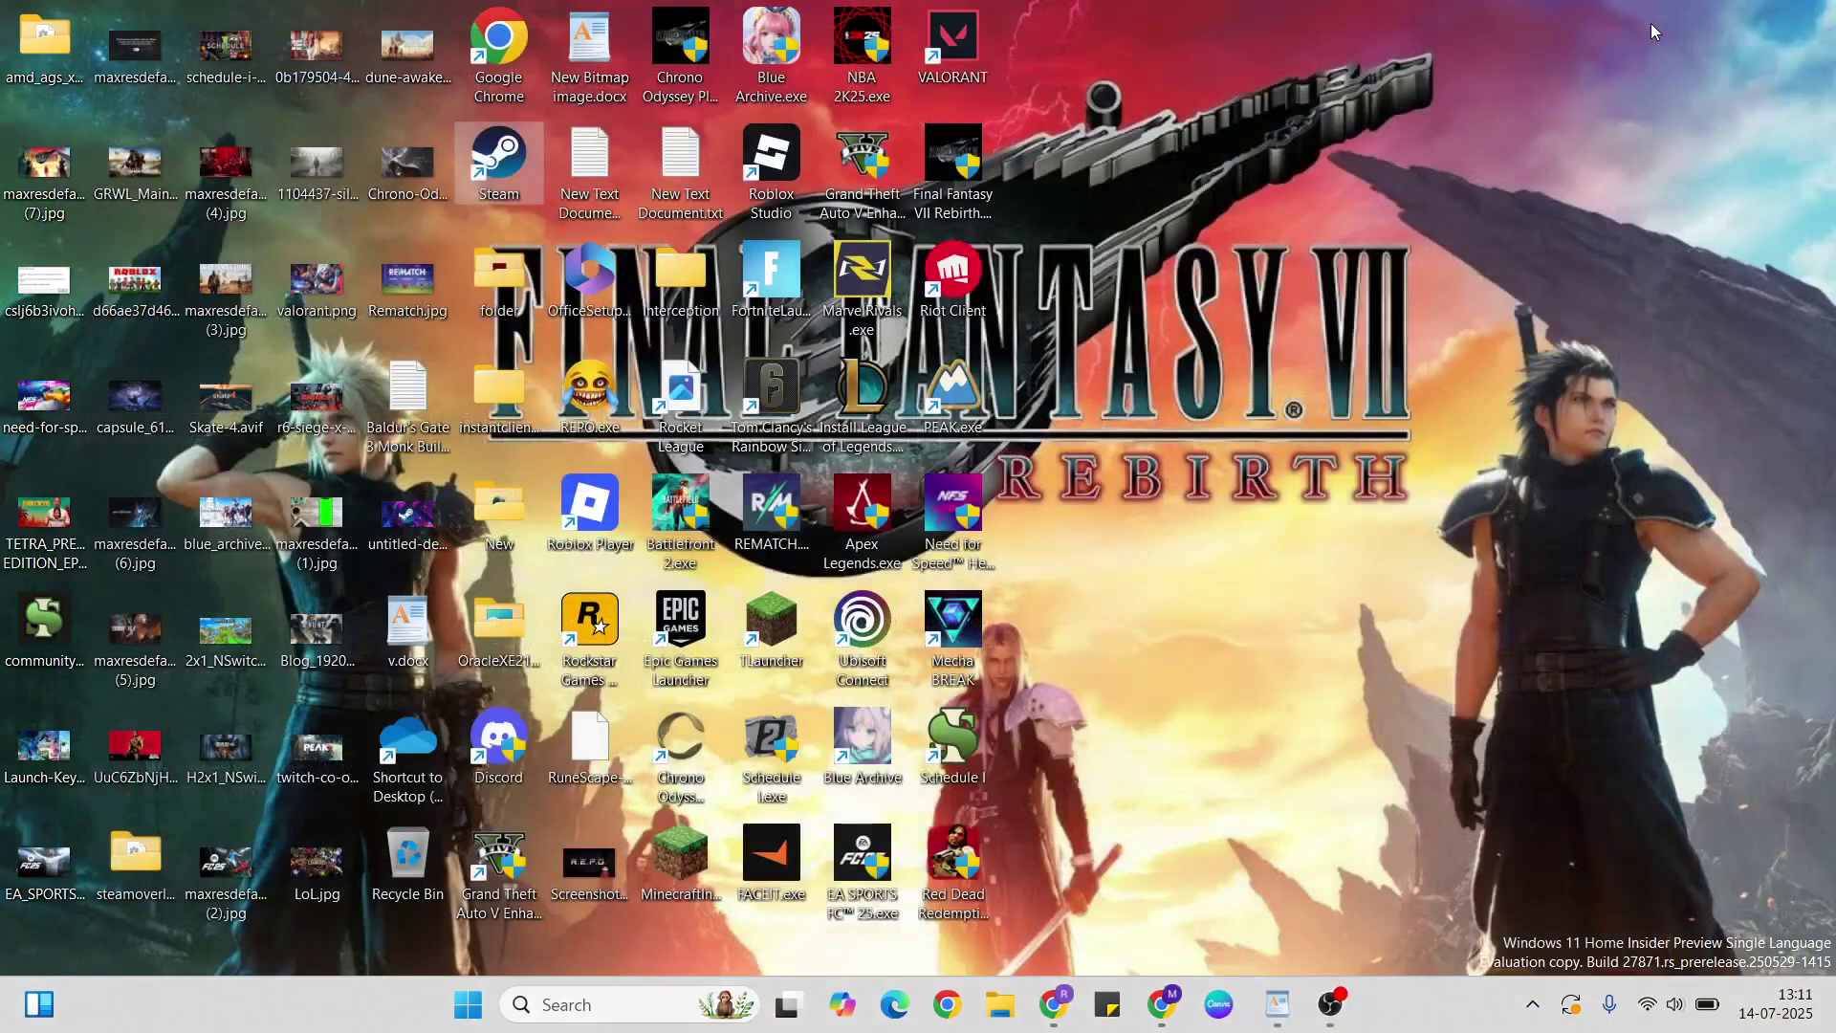
left_click(494, 1002)
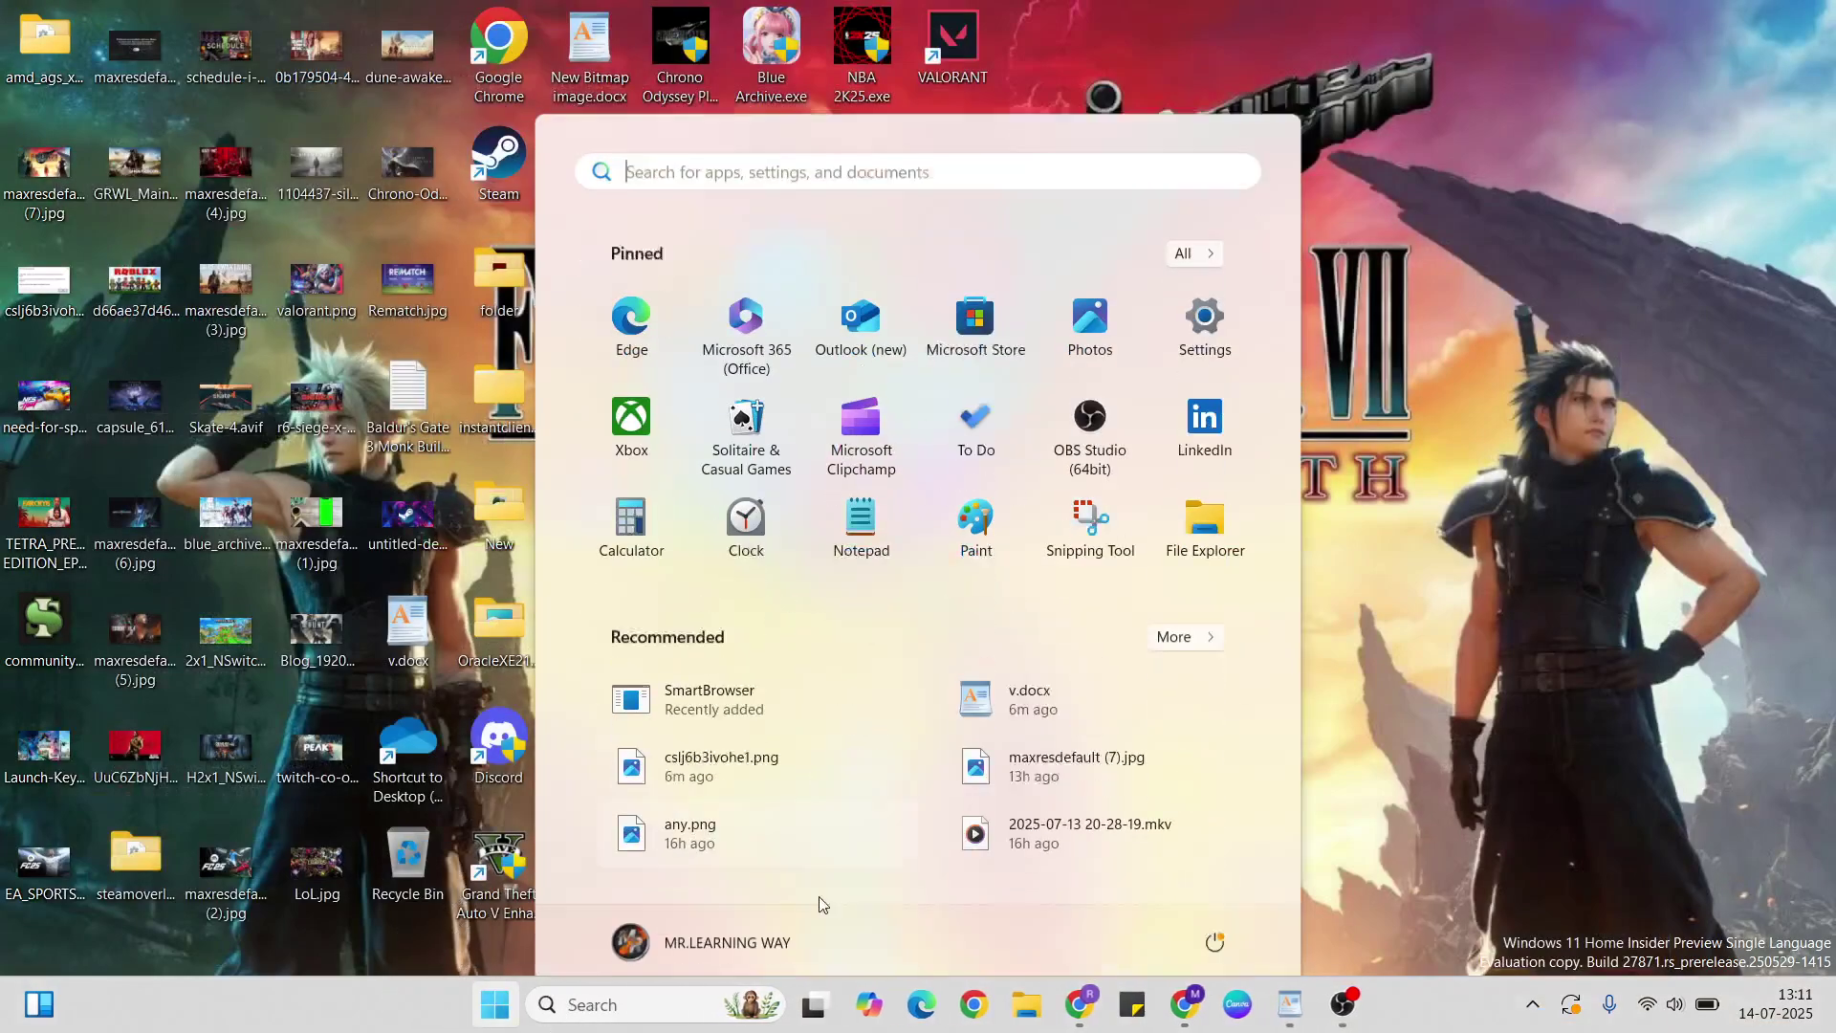
left_click(1215, 923)
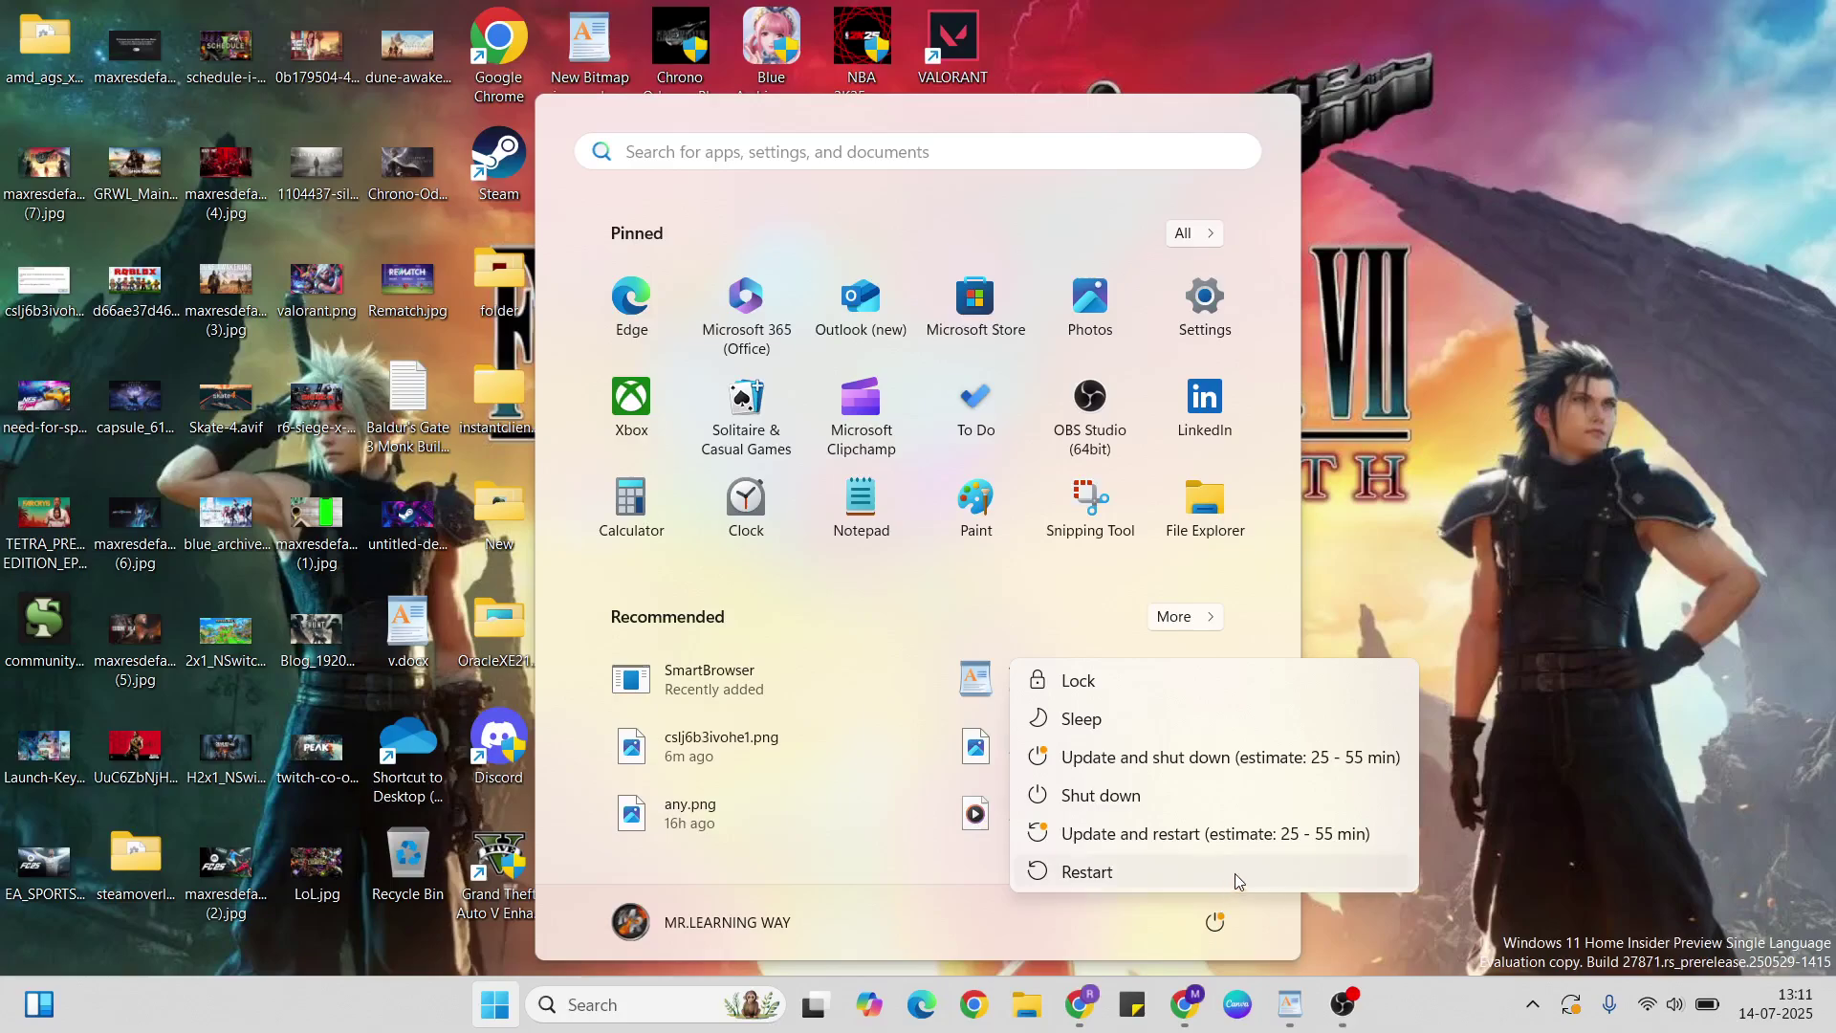
left_click(1562, 633)
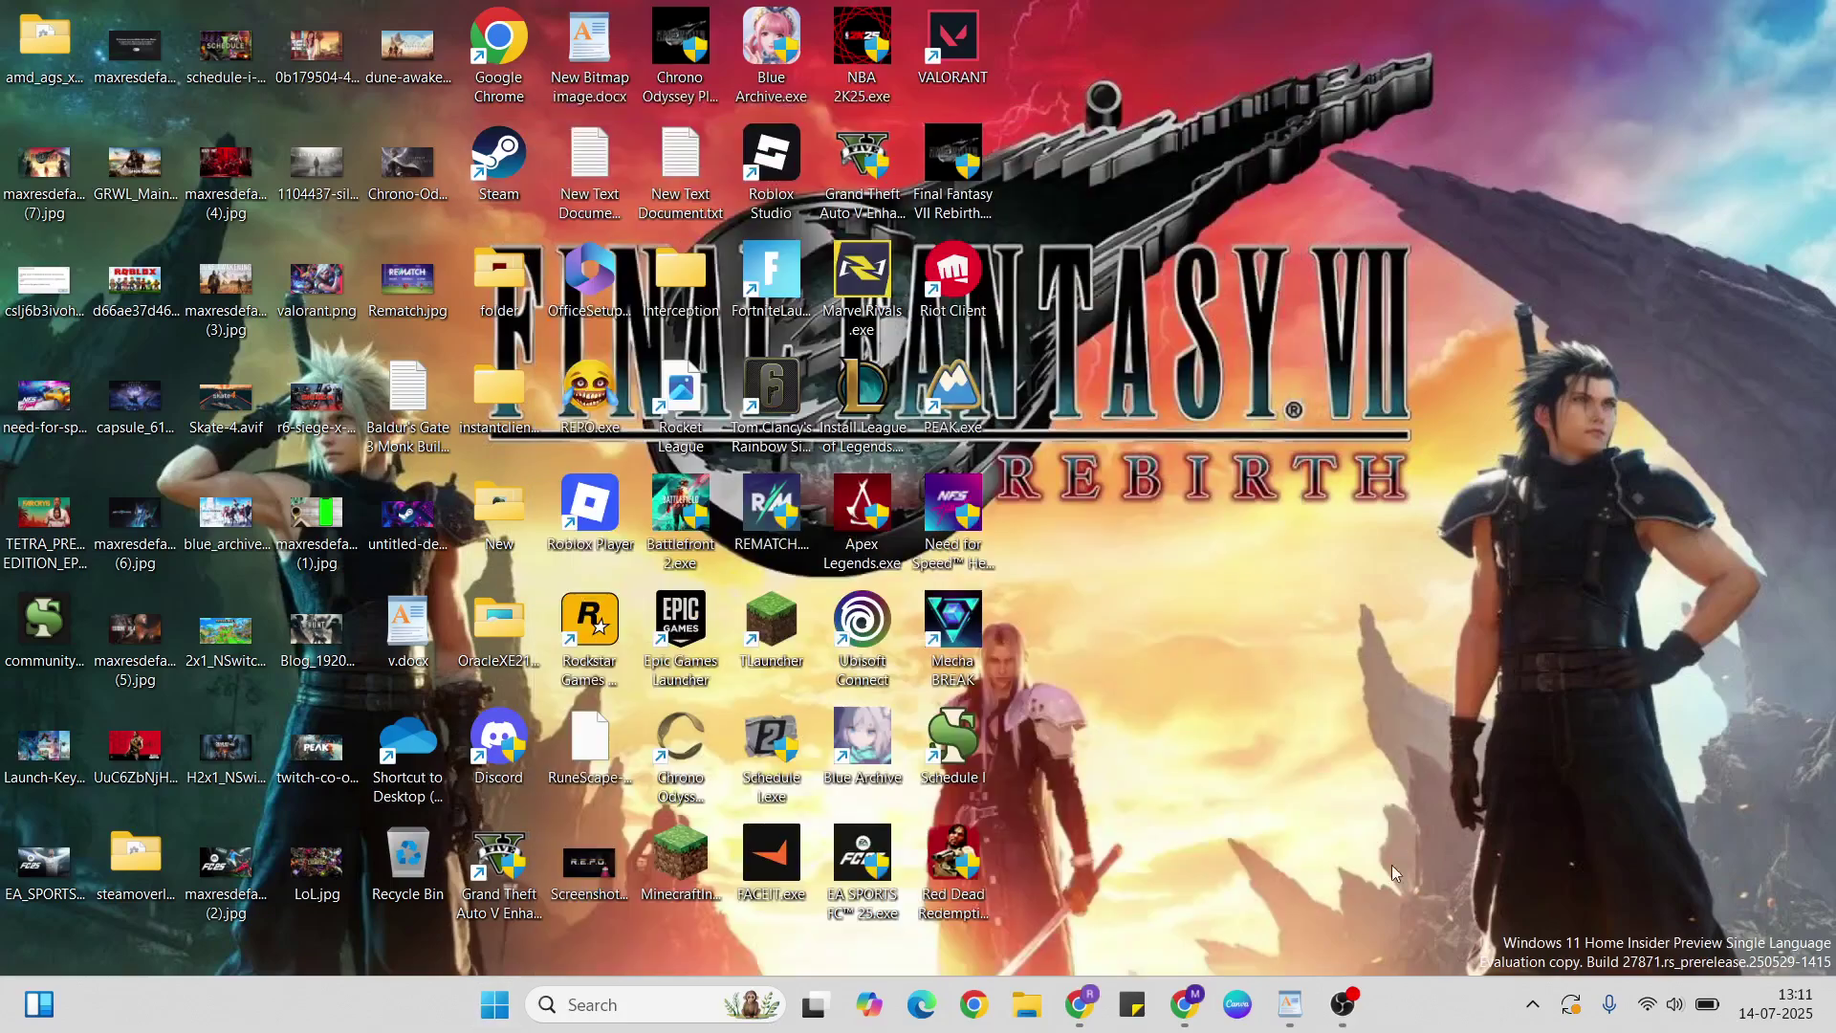
left_click(1292, 997)
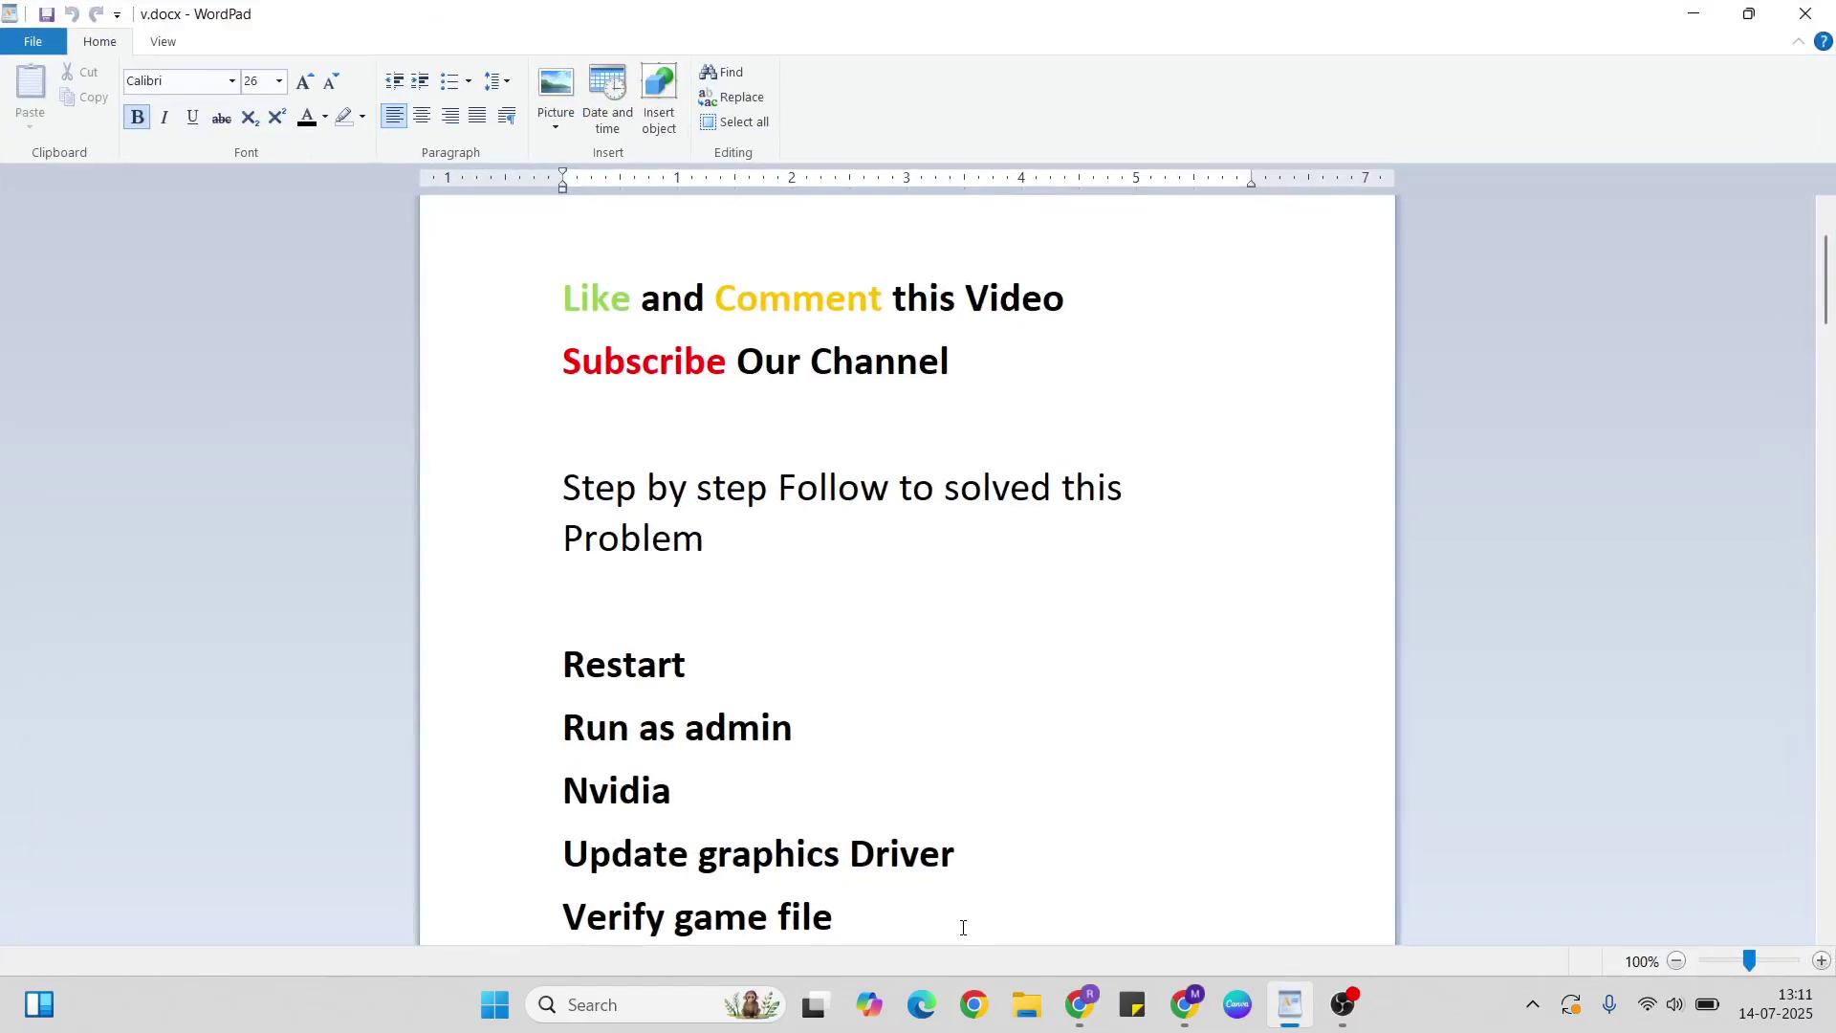
left_click(963, 922)
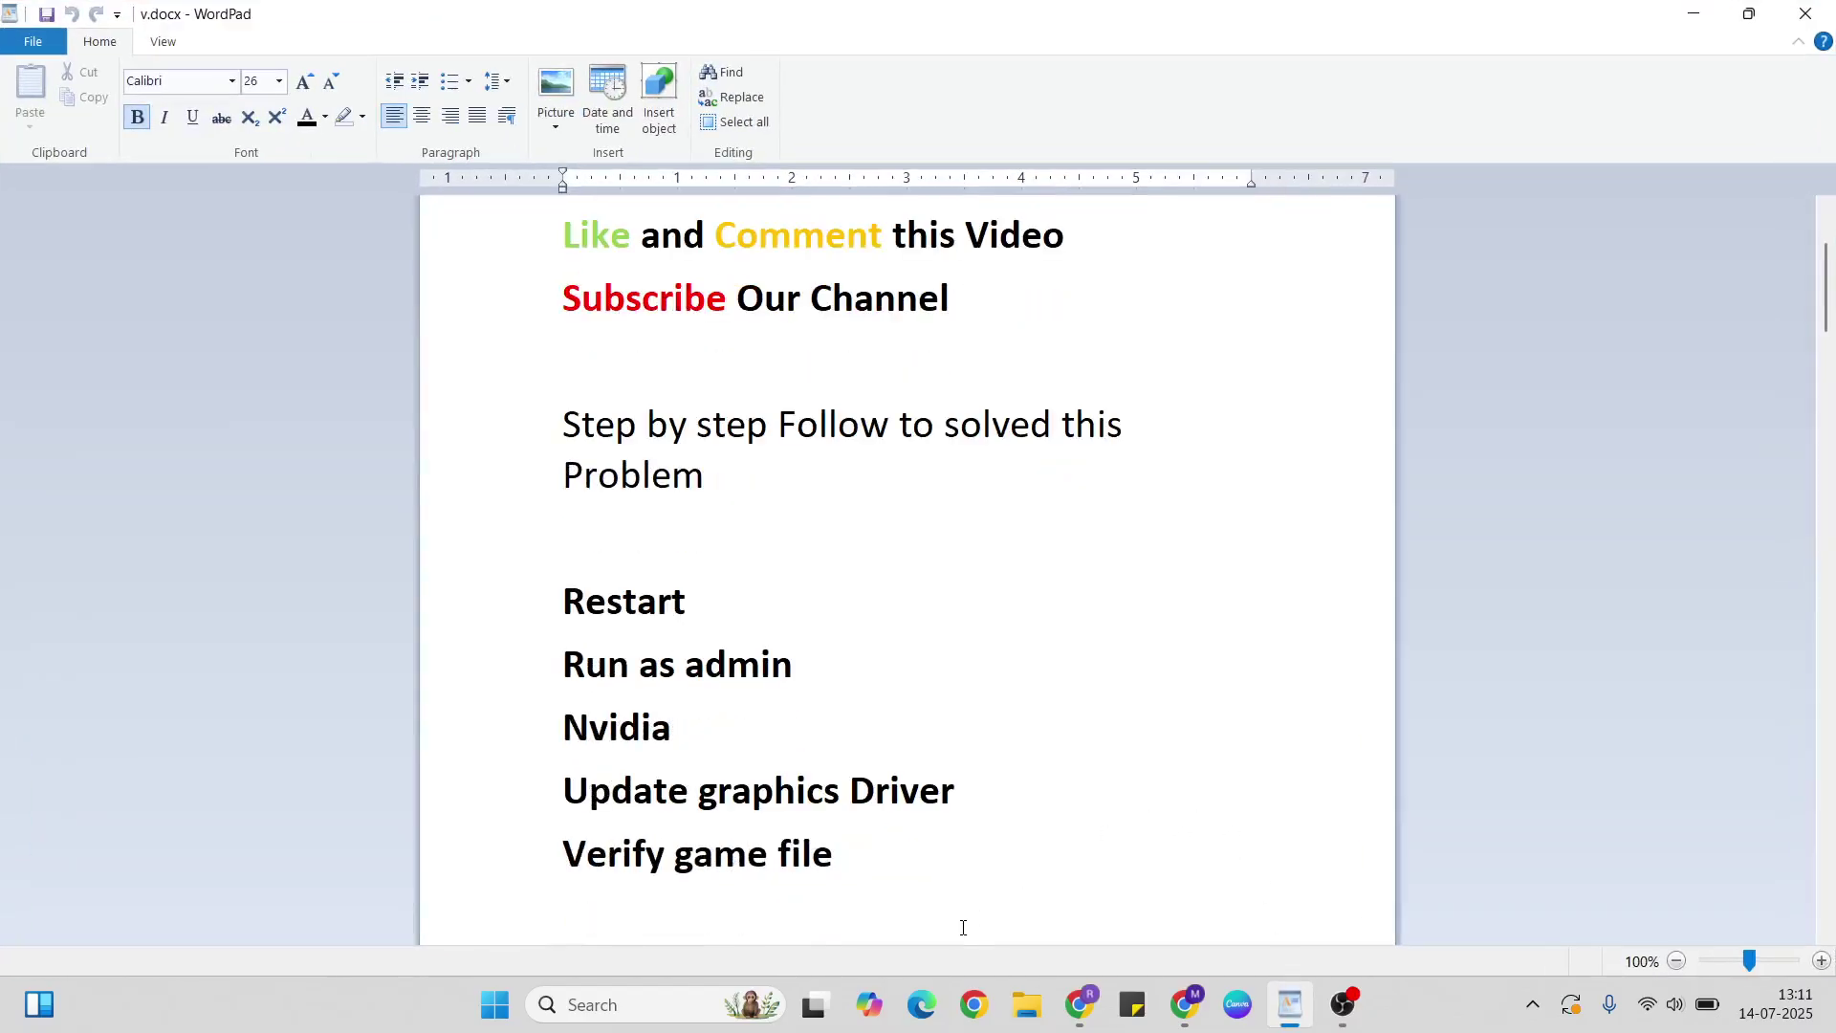